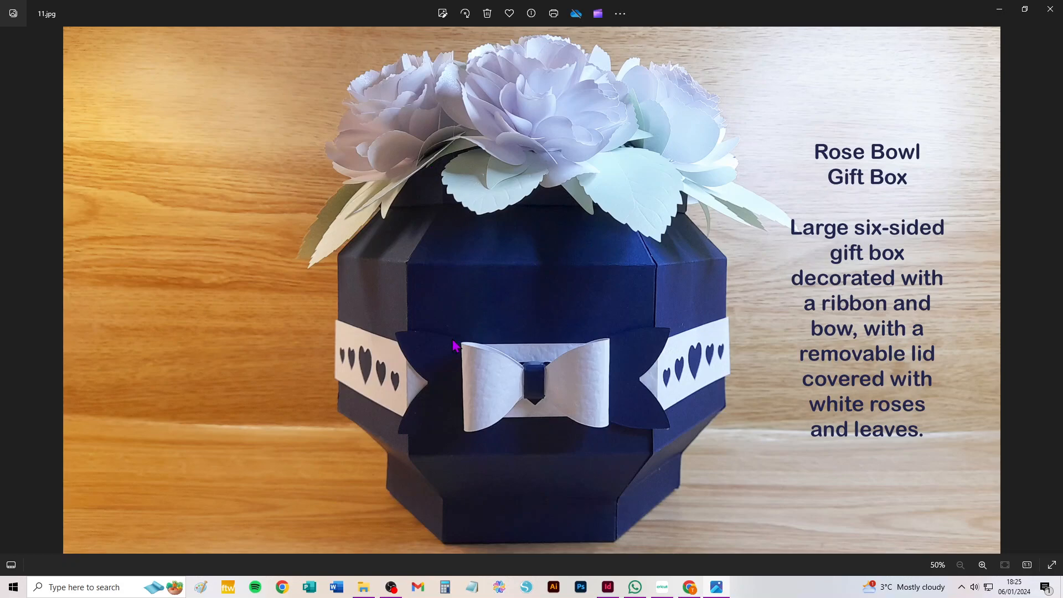
- Look through the photos of the finished rose bowl gift boxes in the navy and the white-and-pink versions
{"action": "left_click", "coordinate": [10, 291]}
{"action": "left_click", "coordinate": [10, 291]}
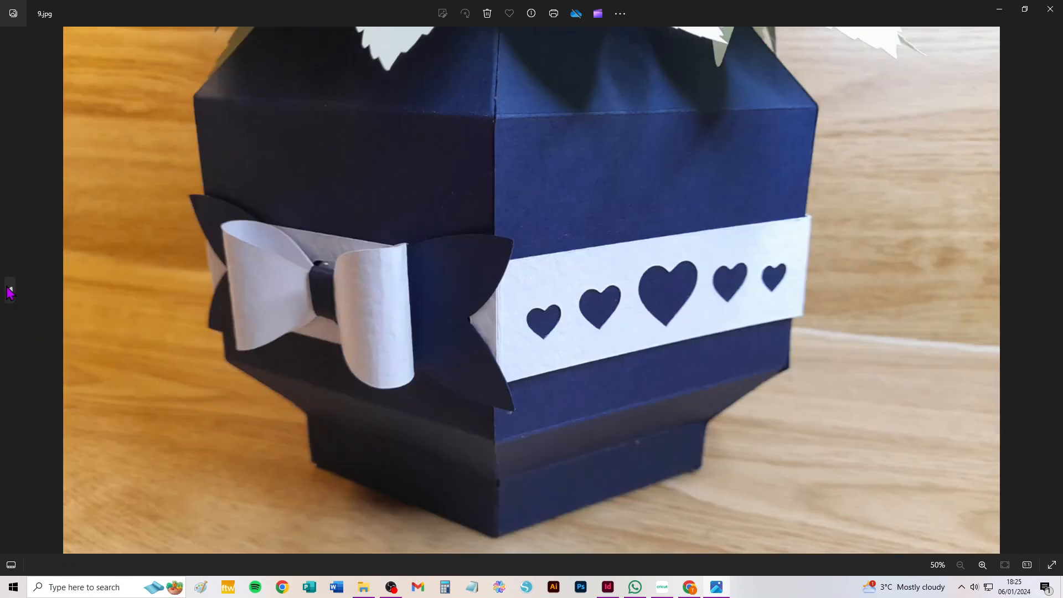
{"action": "left_click", "coordinate": [9, 292]}
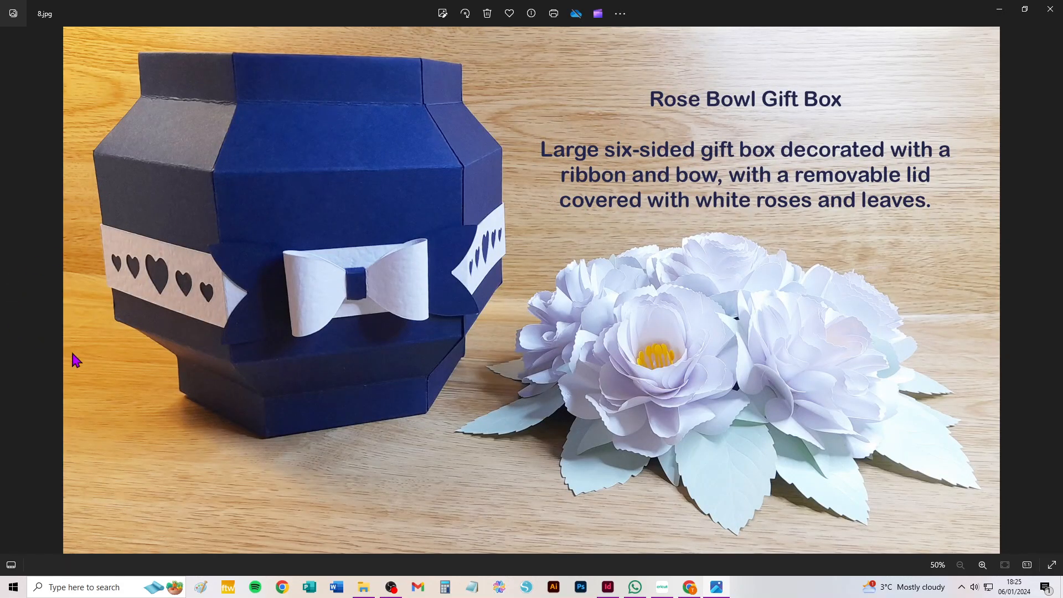
{"action": "left_click", "coordinate": [11, 291]}
{"action": "left_click", "coordinate": [12, 293]}
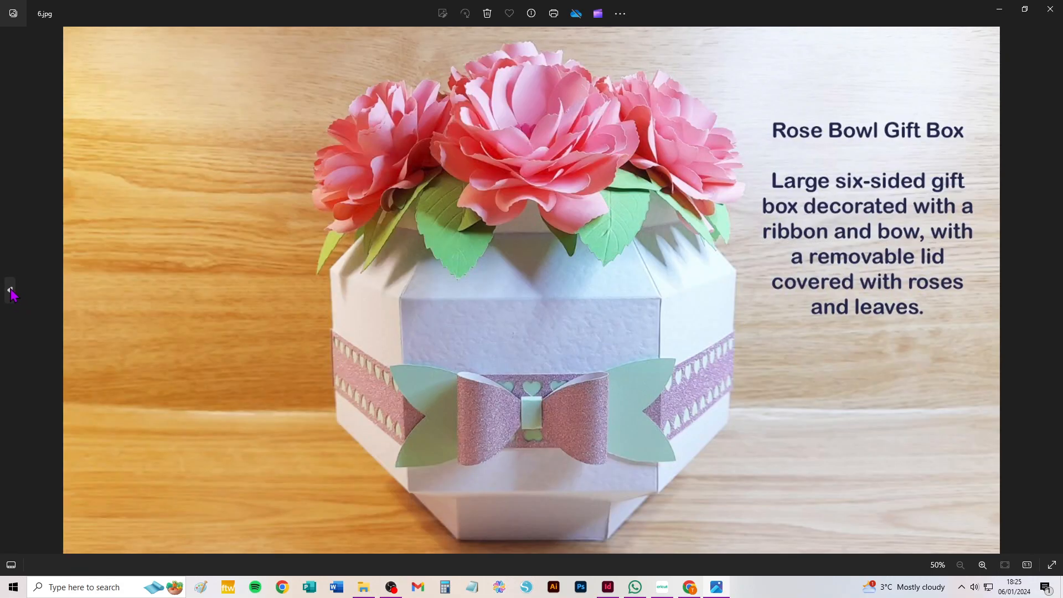
{"action": "left_click", "coordinate": [9, 292]}
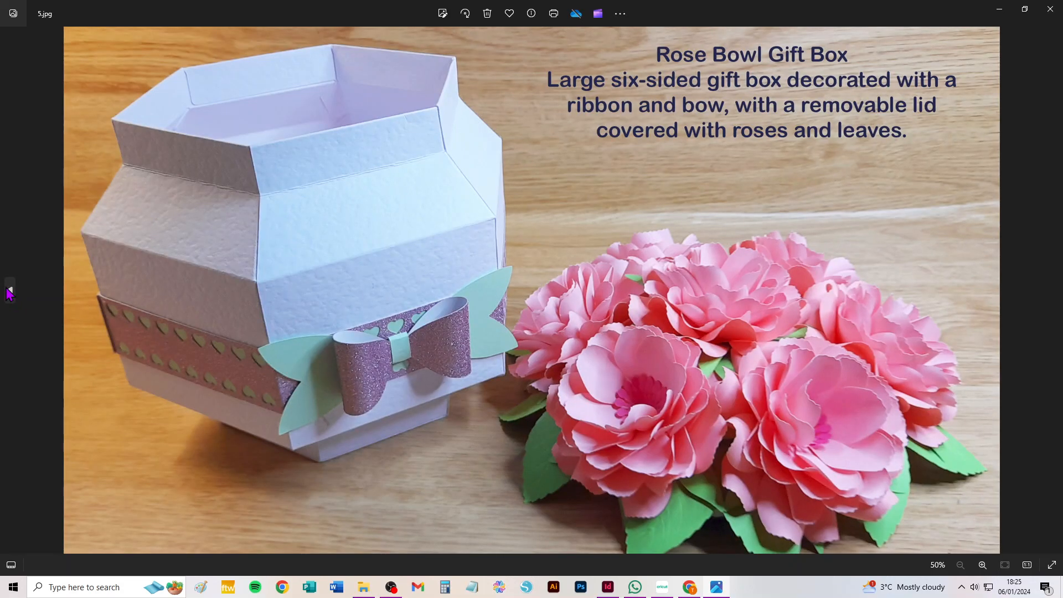
{"action": "left_click", "coordinate": [9, 293]}
{"action": "left_click", "coordinate": [10, 292]}
{"action": "left_click", "coordinate": [9, 292]}
{"action": "left_click", "coordinate": [10, 293]}
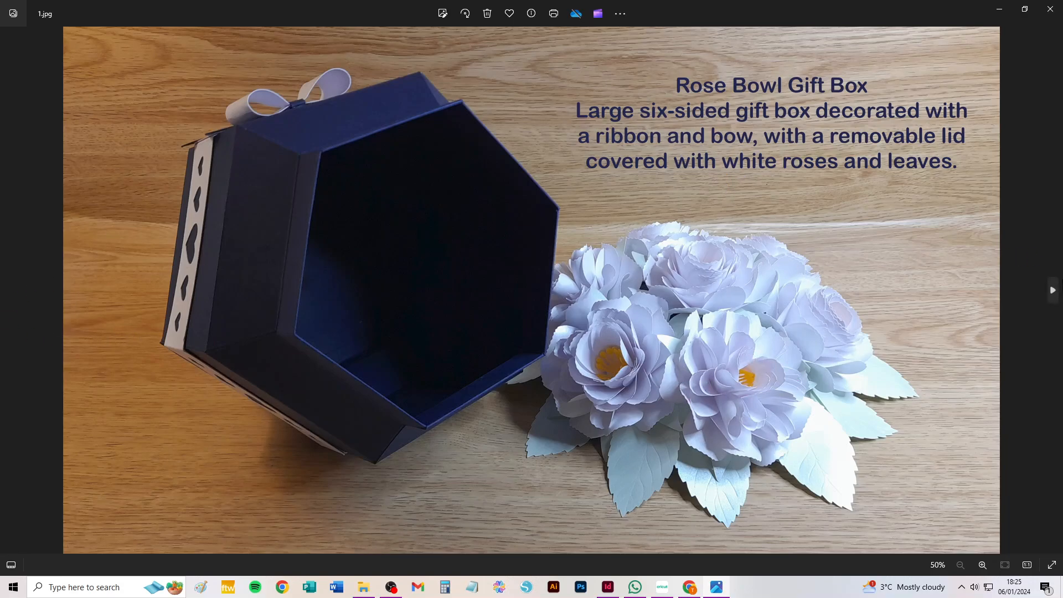
{"action": "left_click", "coordinate": [1052, 292]}
{"action": "left_click", "coordinate": [1053, 293]}
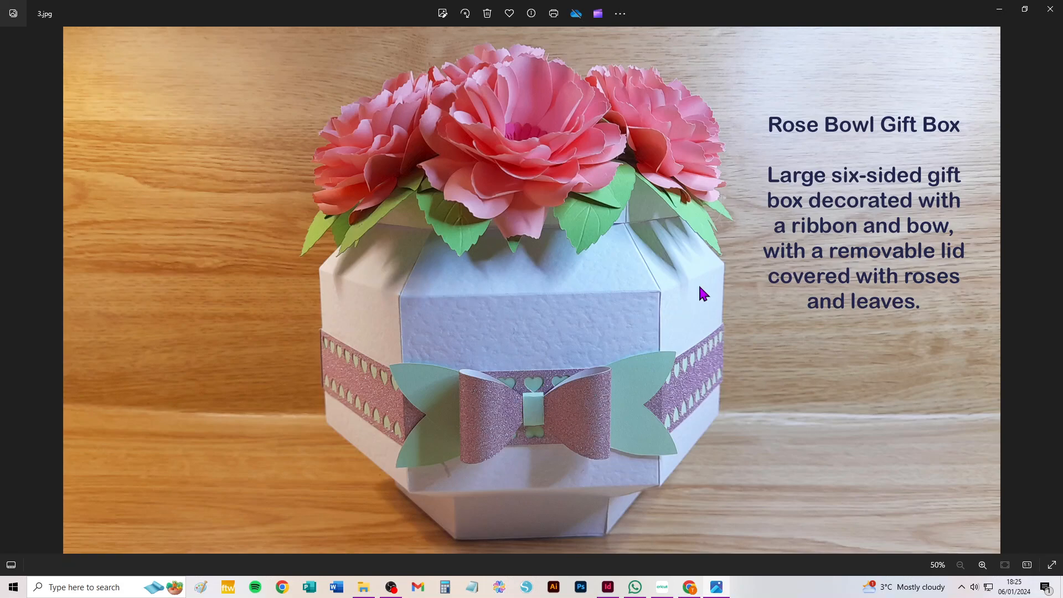
- Switch to Cricut Design Space and add the uploaded cream template with the side panel and two hexagons to the canvas
{"action": "left_click", "coordinate": [663, 589]}
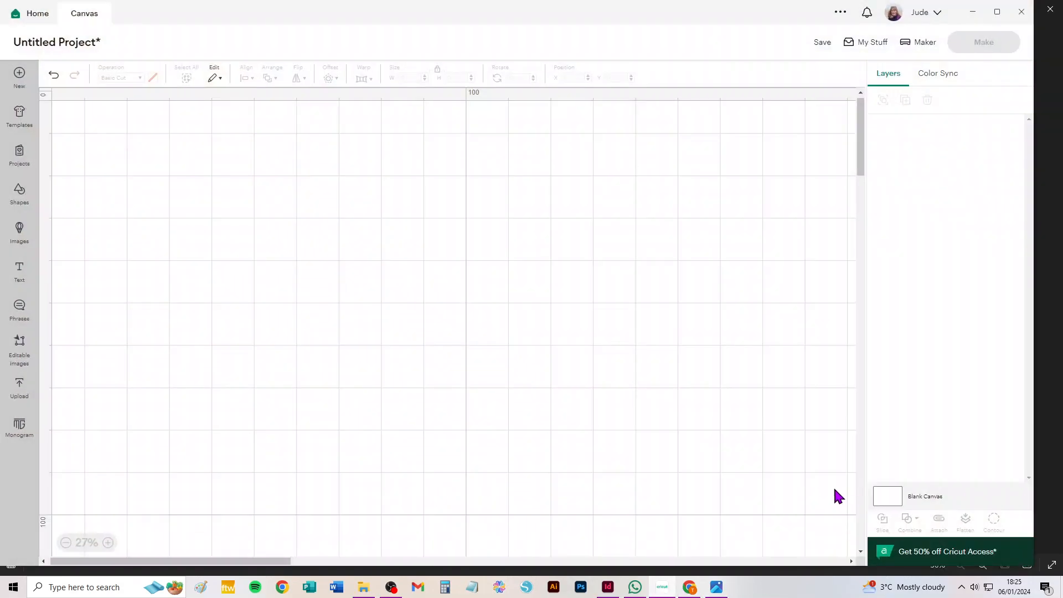
{"action": "left_click", "coordinate": [19, 389]}
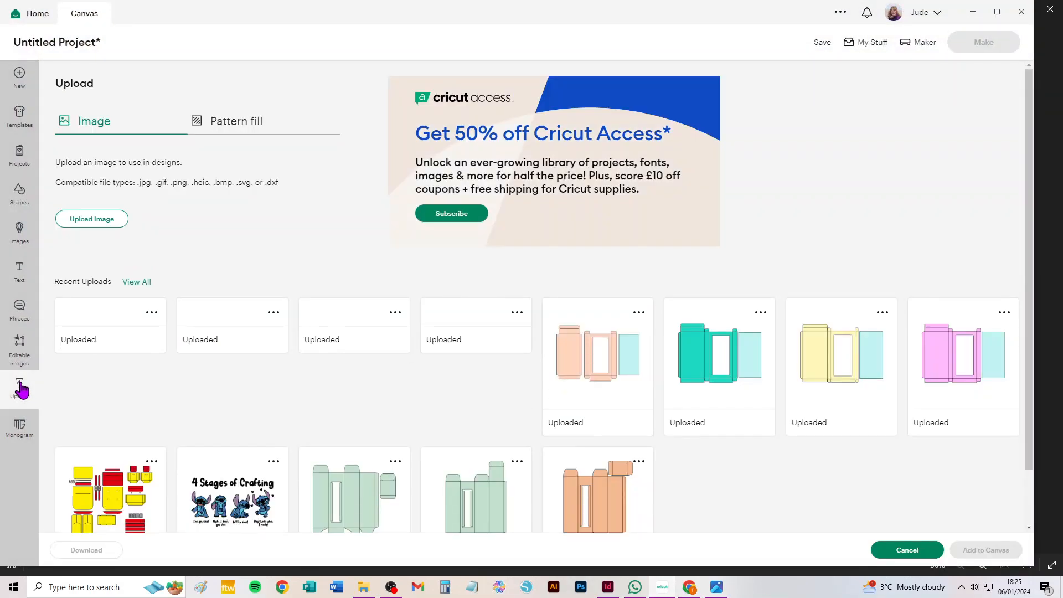
{"action": "left_click", "coordinate": [475, 365]}
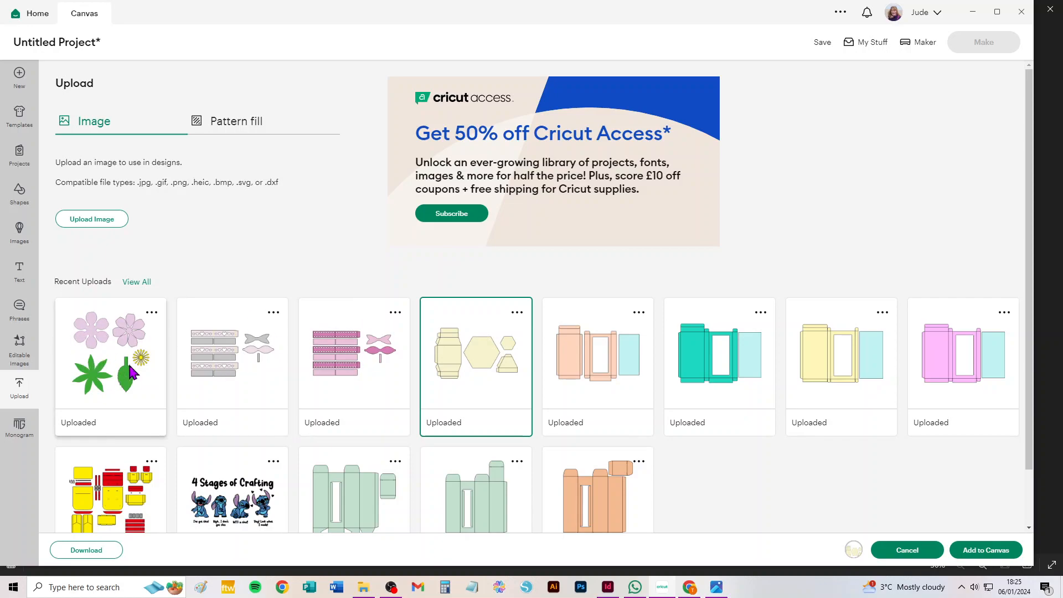
{"action": "left_click", "coordinate": [501, 366]}
{"action": "left_click", "coordinate": [459, 359]}
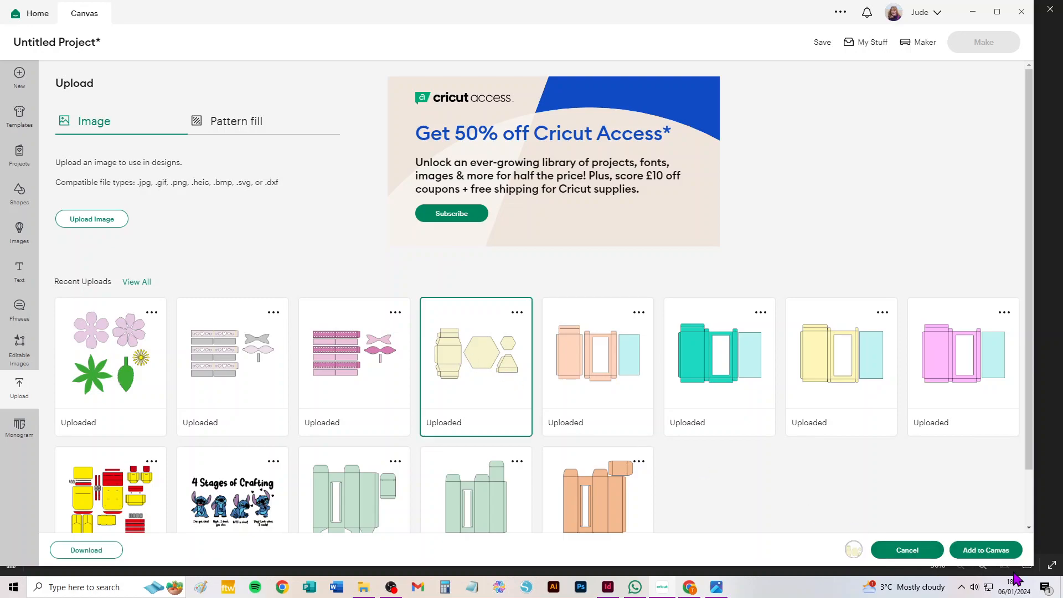
{"action": "left_click", "coordinate": [986, 550]}
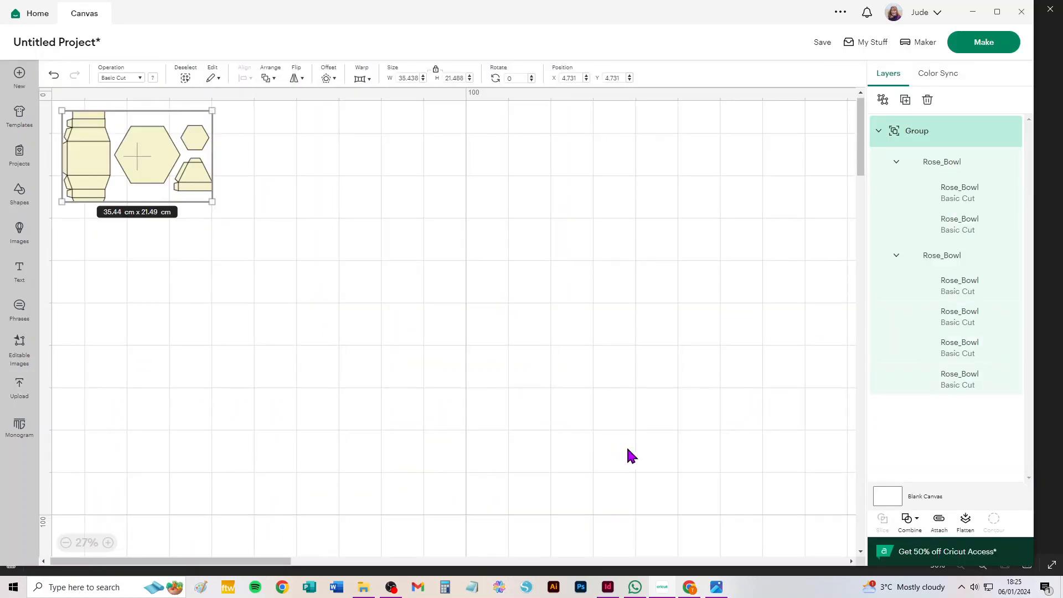
- Reposition the imported box template on the canvas at about X 27.2, Y 18.0, and deselect it
{"action": "scroll", "coordinate": [174, 186], "scroll_direction": "up", "scroll_amount": 6}
{"action": "left_click_drag", "start_coordinate": [95, 140], "coordinate": [526, 389]}
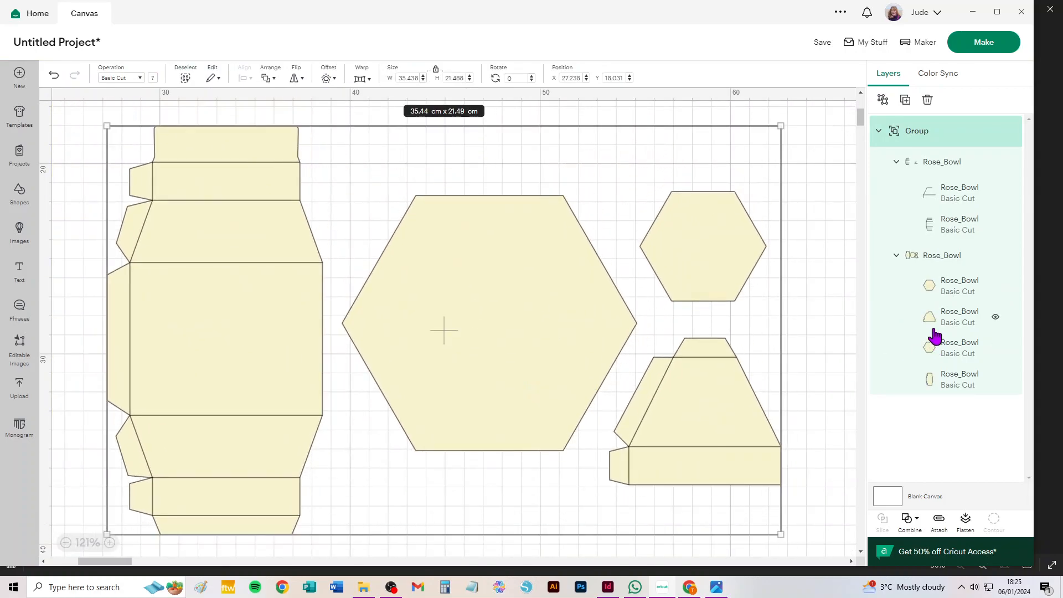
{"action": "left_click", "coordinate": [810, 132]}
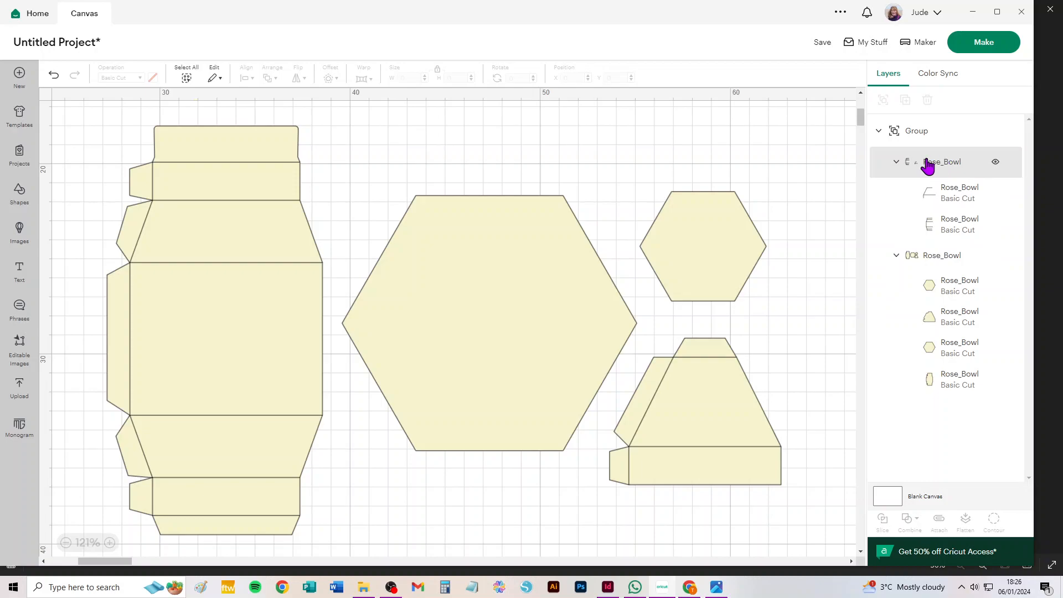
- Change the fold-line group's operation to Score and ungroup it into separate score layers
{"action": "left_click", "coordinate": [961, 166]}
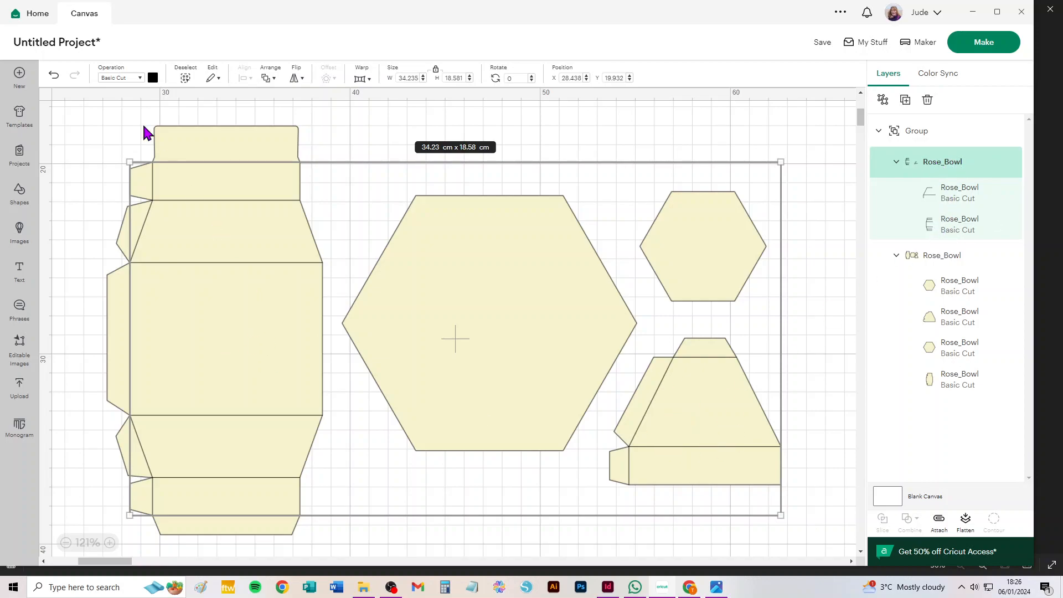
{"action": "left_click", "coordinate": [111, 78]}
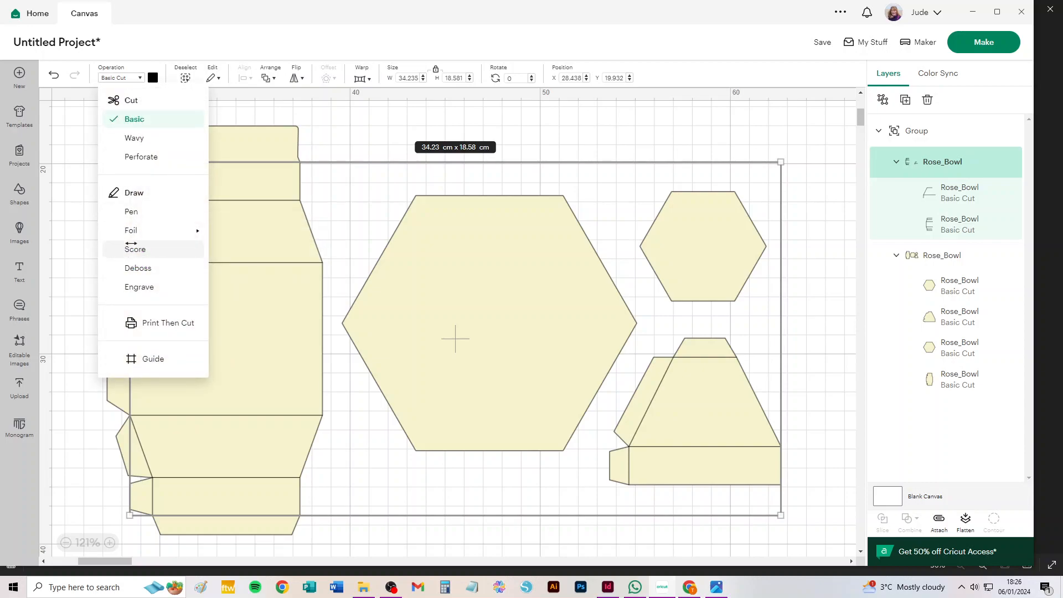
{"action": "left_click", "coordinate": [135, 250]}
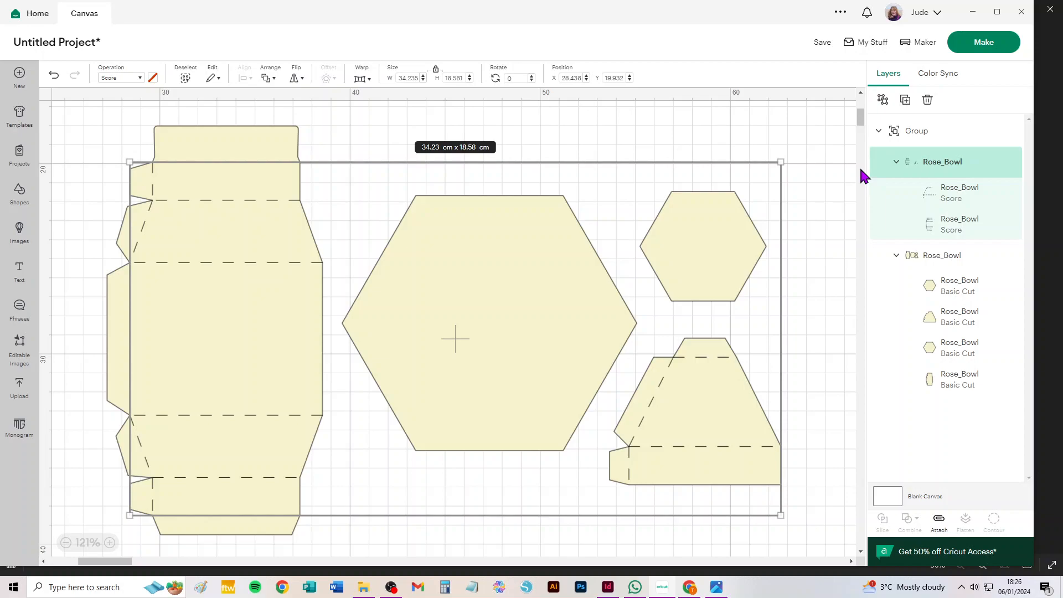
{"action": "left_click", "coordinate": [882, 100]}
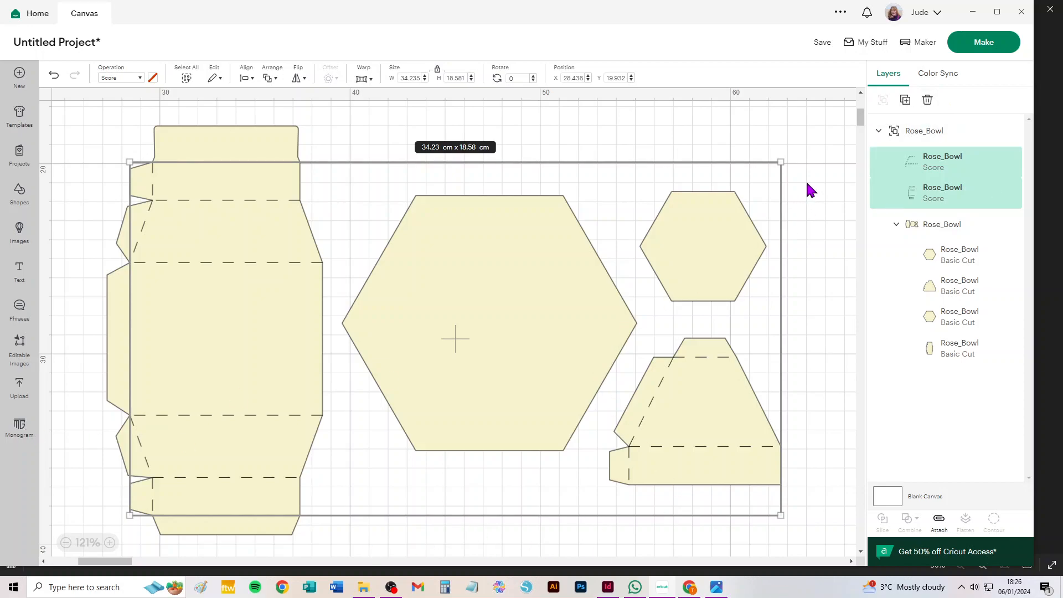
{"action": "left_click", "coordinate": [813, 152]}
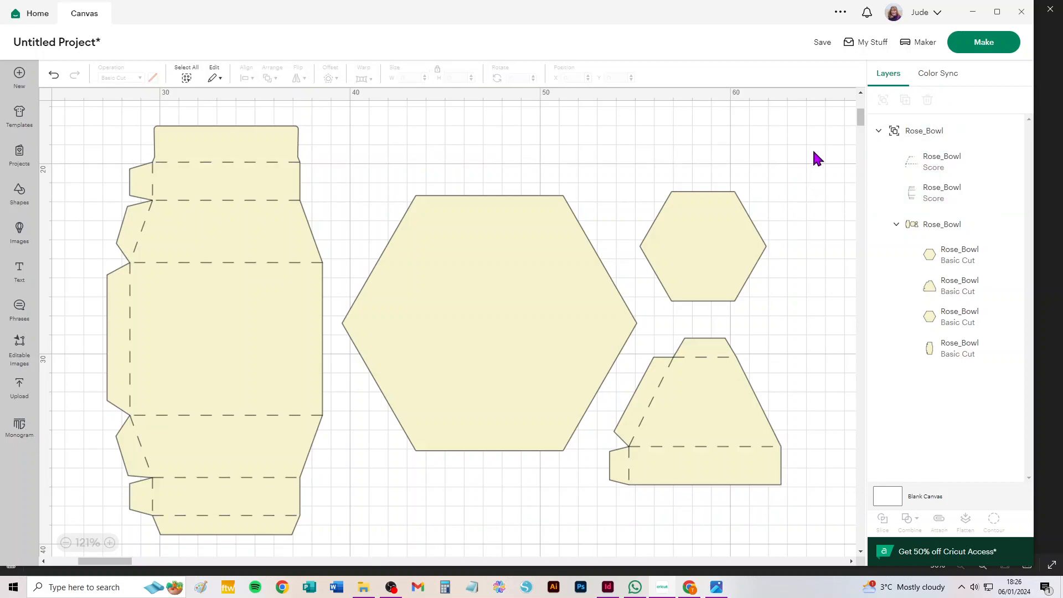
- Ungroup the cut-shape group and the enclosing Rose_Bowl group so every score and cut layer is independent
{"action": "left_click", "coordinate": [923, 233]}
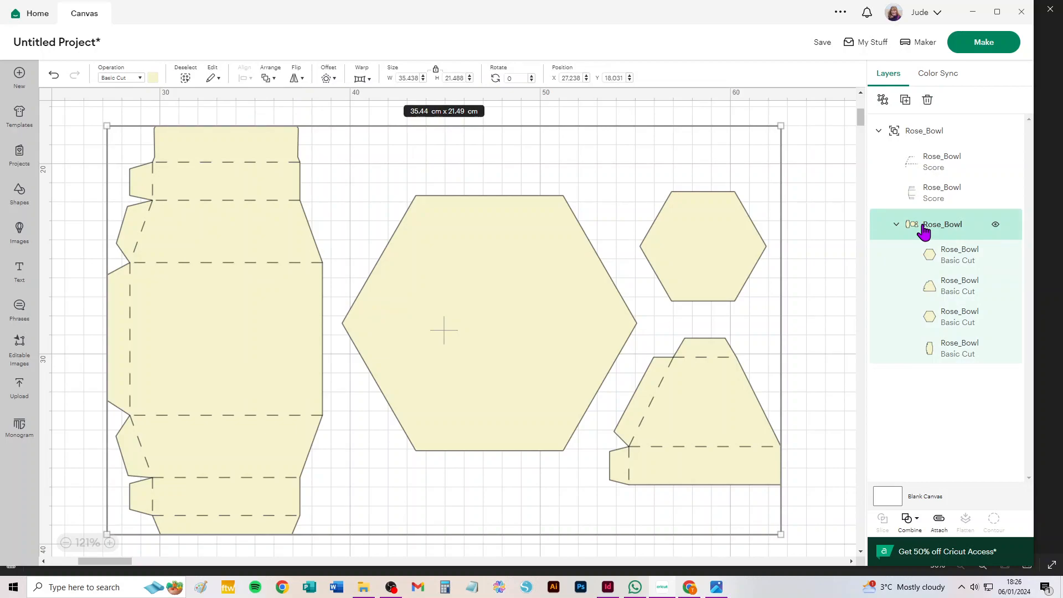
{"action": "left_click", "coordinate": [883, 101]}
{"action": "left_click", "coordinate": [914, 143]}
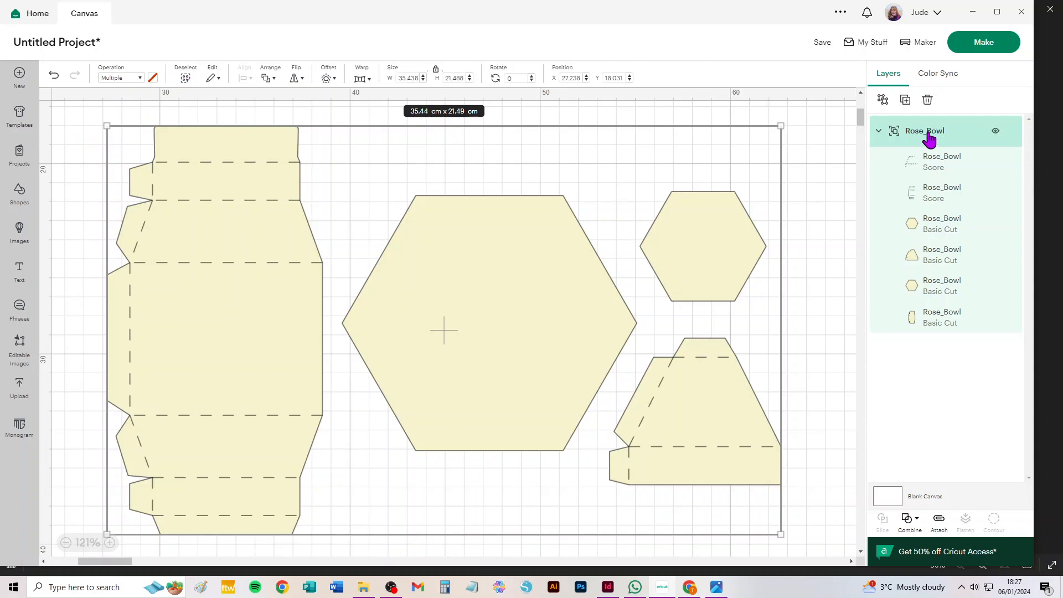
{"action": "left_click", "coordinate": [929, 199]}
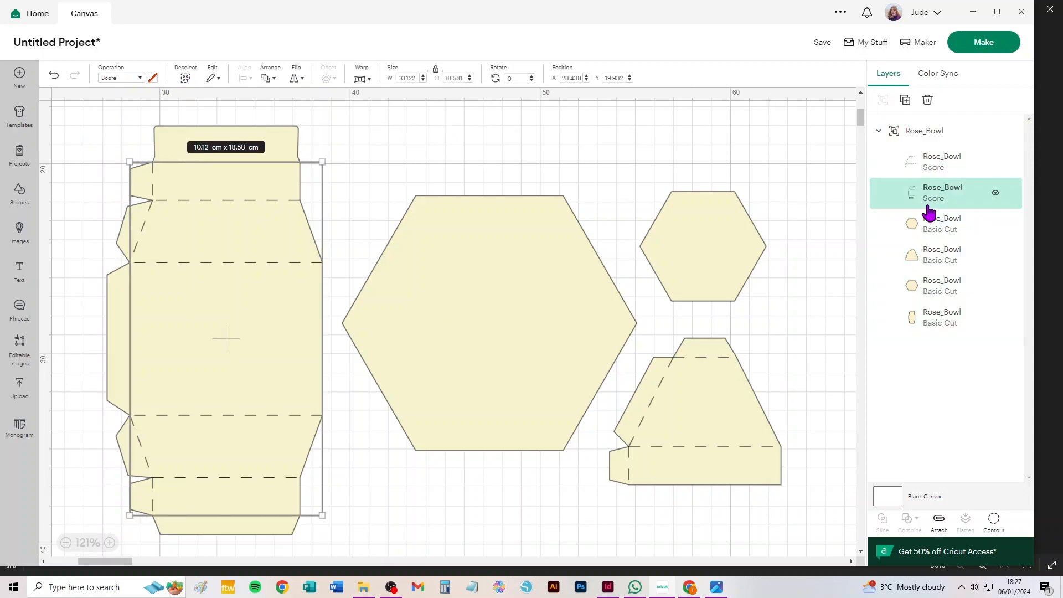
{"action": "left_click", "coordinate": [923, 138]}
{"action": "left_click", "coordinate": [72, 116]}
{"action": "left_click_drag", "start_coordinate": [66, 108], "coordinate": [842, 550]}
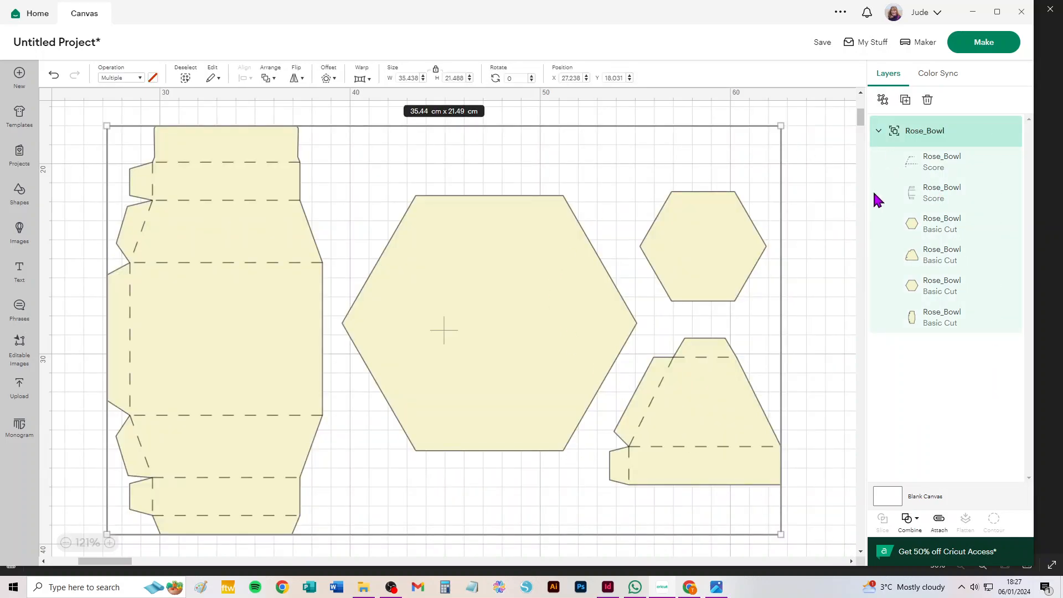
{"action": "left_click", "coordinate": [883, 102]}
{"action": "left_click", "coordinate": [817, 158]}
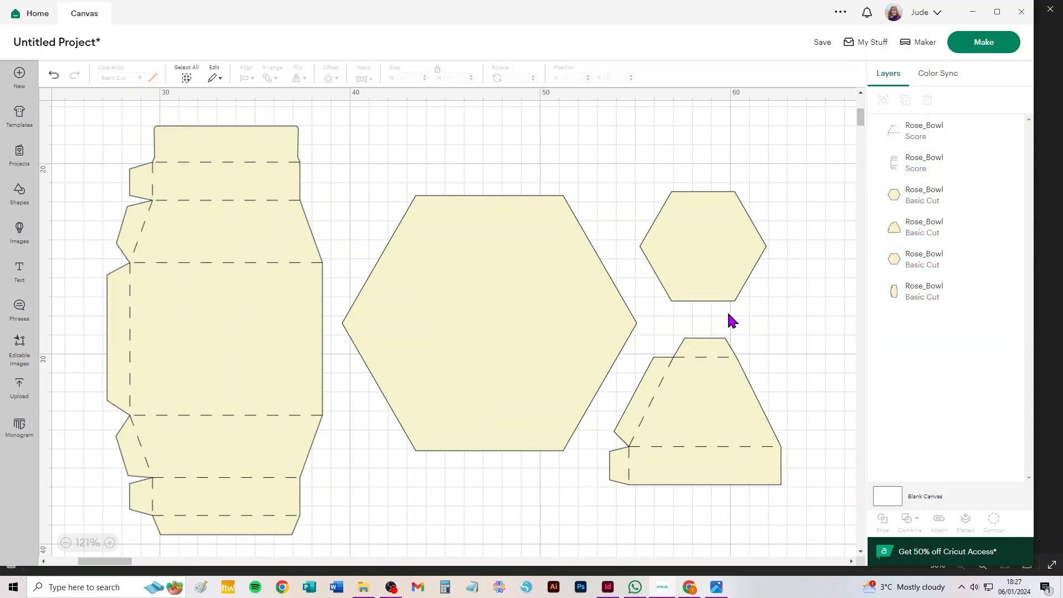
{"action": "left_click_drag", "start_coordinate": [168, 269], "coordinate": [388, 219]}
{"action": "key", "text": "ctrl+z"}
{"action": "mouse_move", "coordinate": [477, 304]}
{"action": "left_mouse_down"}
{"action": "mouse_move", "coordinate": [494, 278]}
{"action": "mouse_move", "coordinate": [483, 288]}
{"action": "left_mouse_up"}
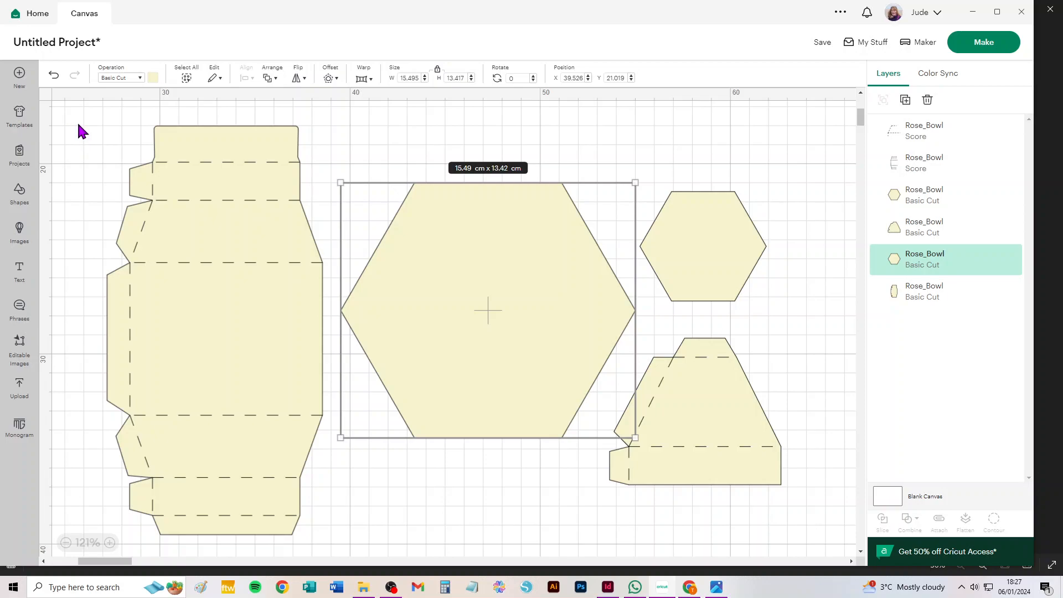
{"action": "left_click_drag", "start_coordinate": [78, 121], "coordinate": [837, 540]}
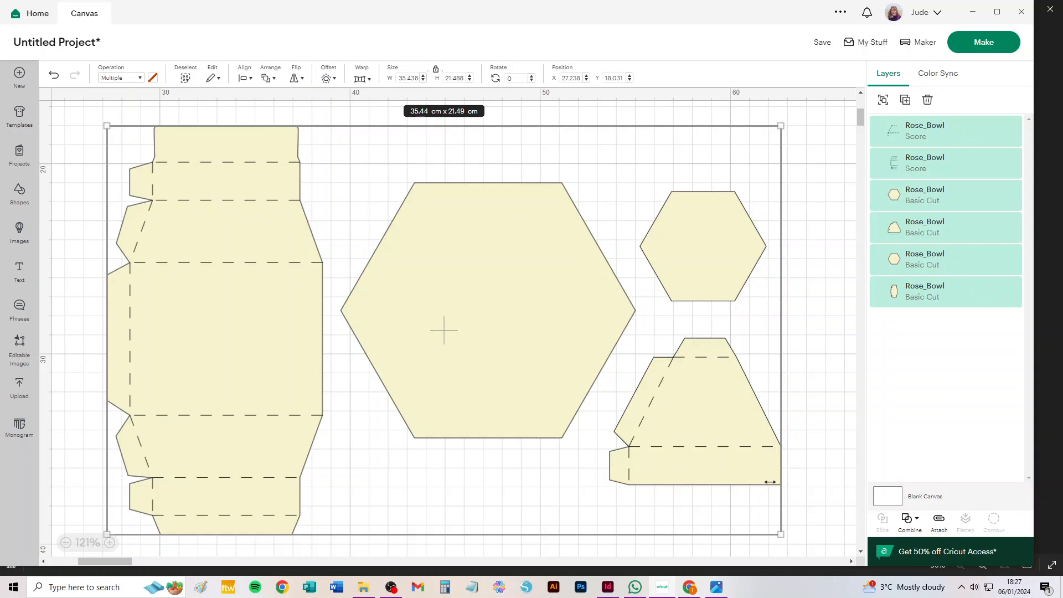
{"action": "left_click", "coordinate": [80, 133]}
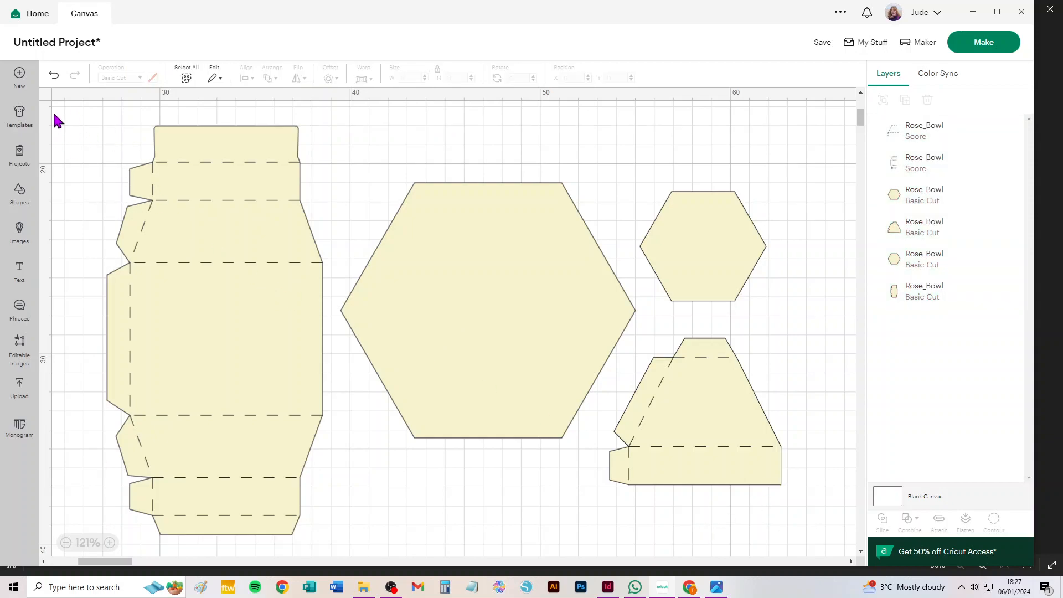
- Attach the tall side panel's score lines to its cut shape
{"action": "left_click_drag", "start_coordinate": [73, 118], "coordinate": [310, 545]}
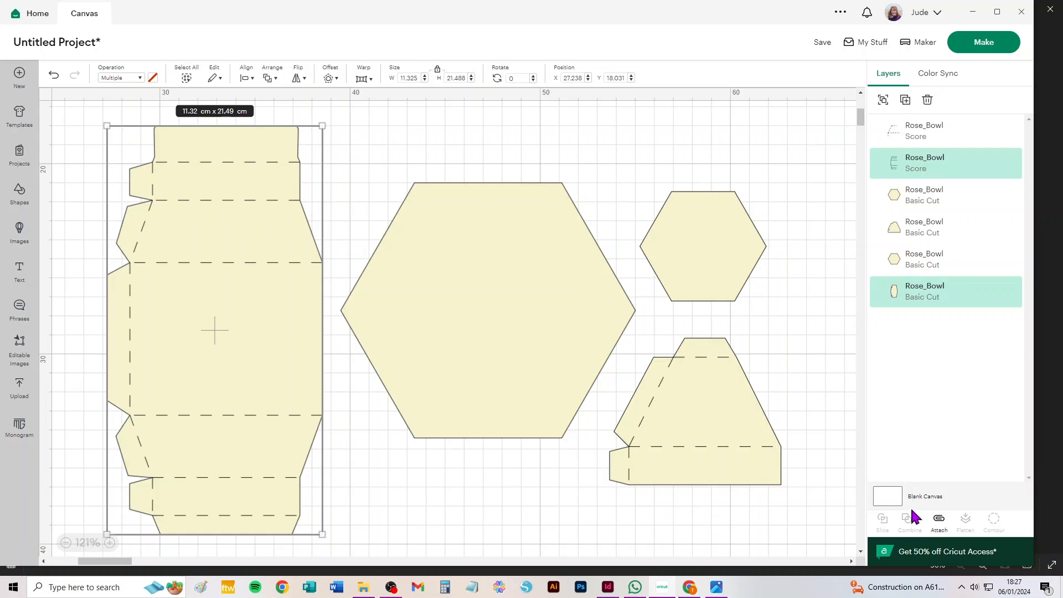
{"action": "left_click", "coordinate": [940, 524]}
- Move both hexagons clear of the small tapered panel and attach that panel's score lines to its cut shape
{"action": "left_click_drag", "start_coordinate": [465, 264], "coordinate": [450, 191]}
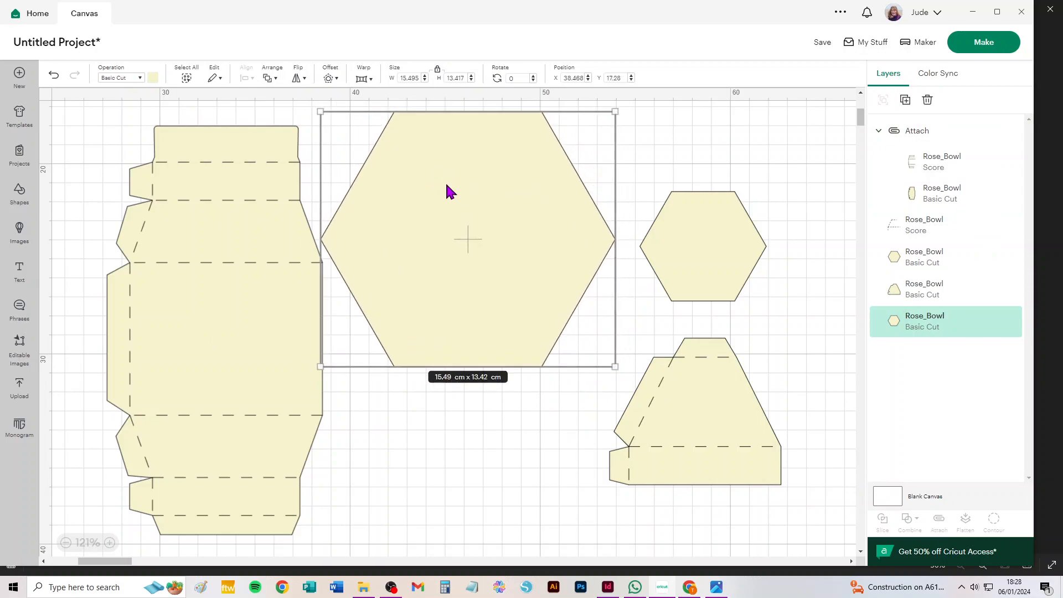
{"action": "left_click_drag", "start_coordinate": [717, 250], "coordinate": [670, 185]}
{"action": "left_click_drag", "start_coordinate": [812, 537], "coordinate": [615, 322]}
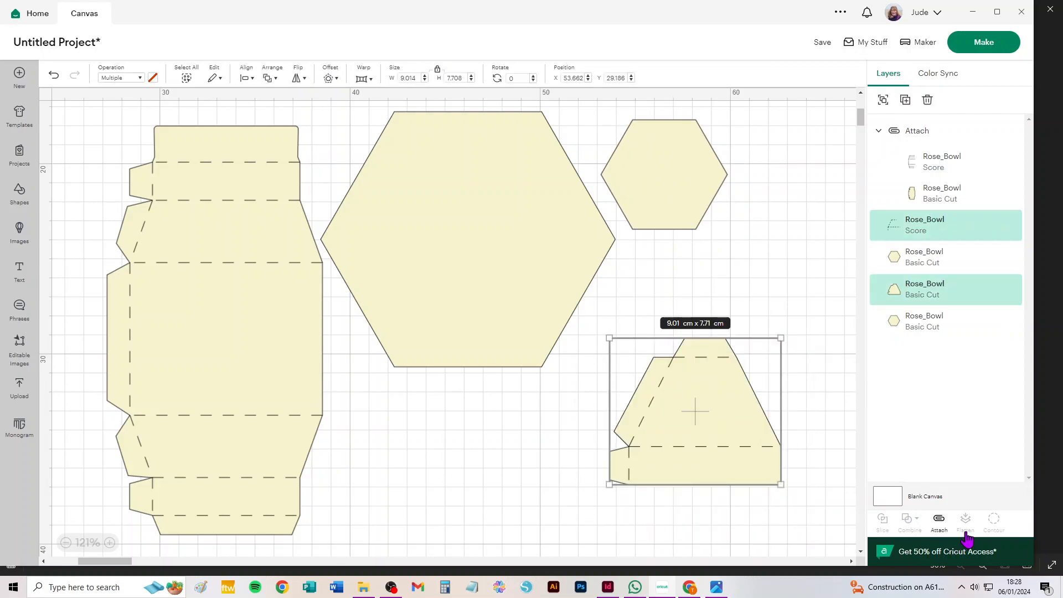
{"action": "left_click", "coordinate": [939, 520]}
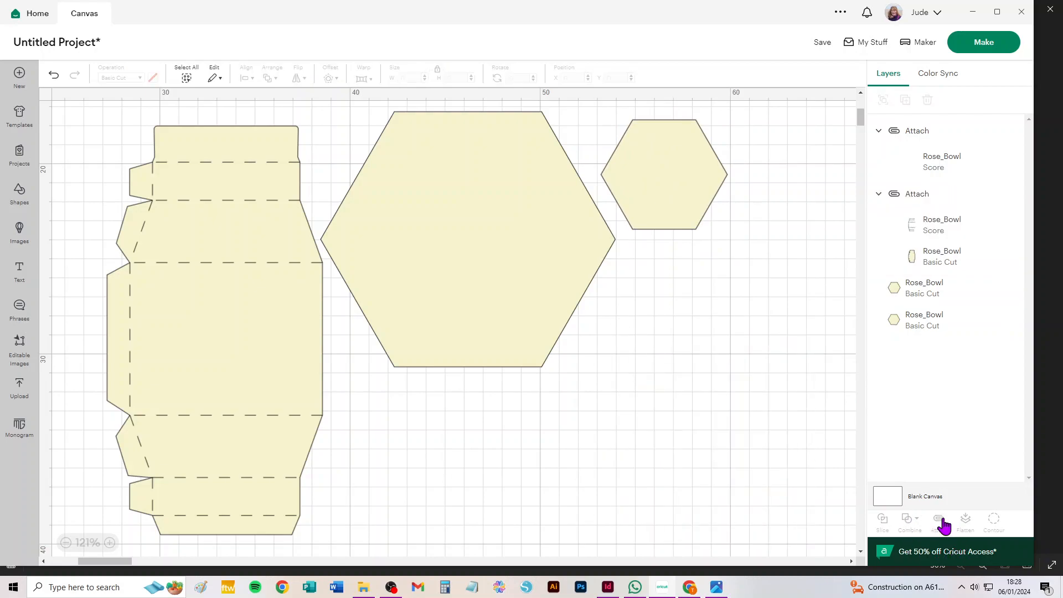
{"action": "left_click", "coordinate": [498, 439]}
- Reposition the large hexagon and tapered panel, and make five duplicates of the tall side panel and tapered panel together
{"action": "left_click_drag", "start_coordinate": [447, 128], "coordinate": [462, 146]}
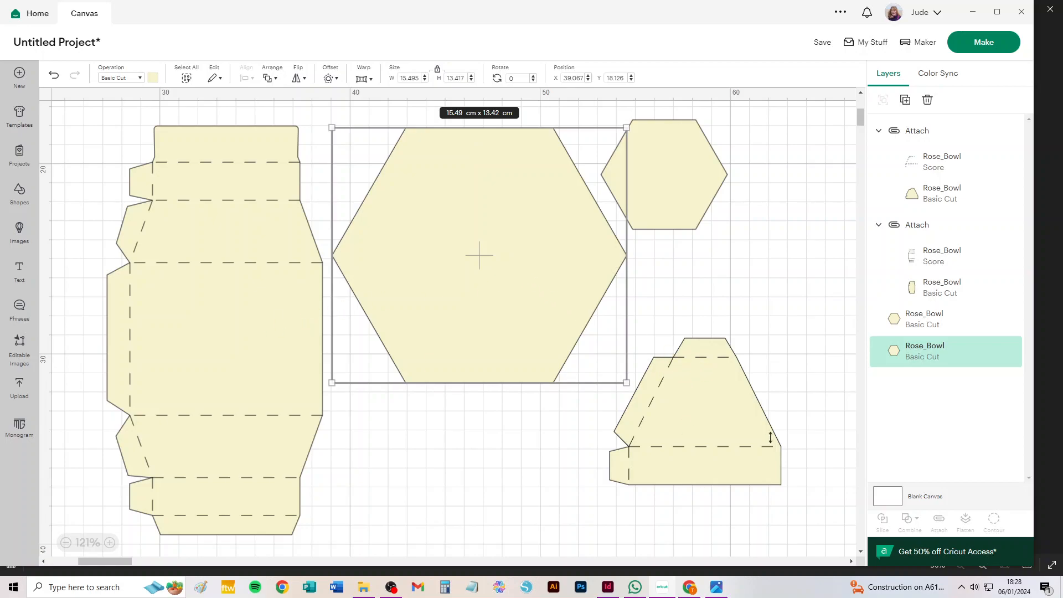
{"action": "left_click_drag", "start_coordinate": [734, 388], "coordinate": [335, 491]}
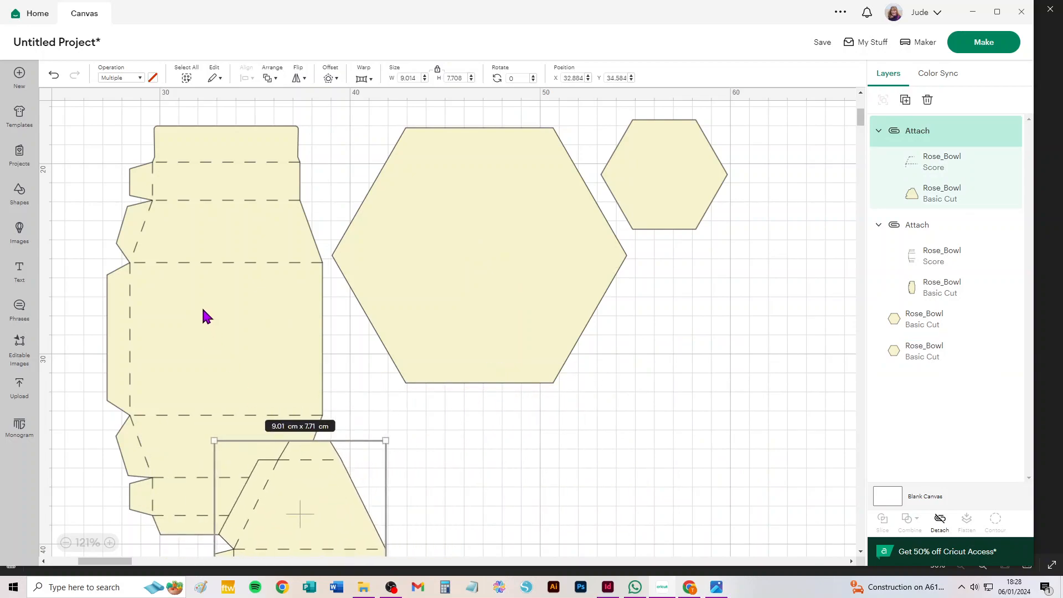
{"action": "left_click", "coordinate": [199, 287], "text": "shift"}
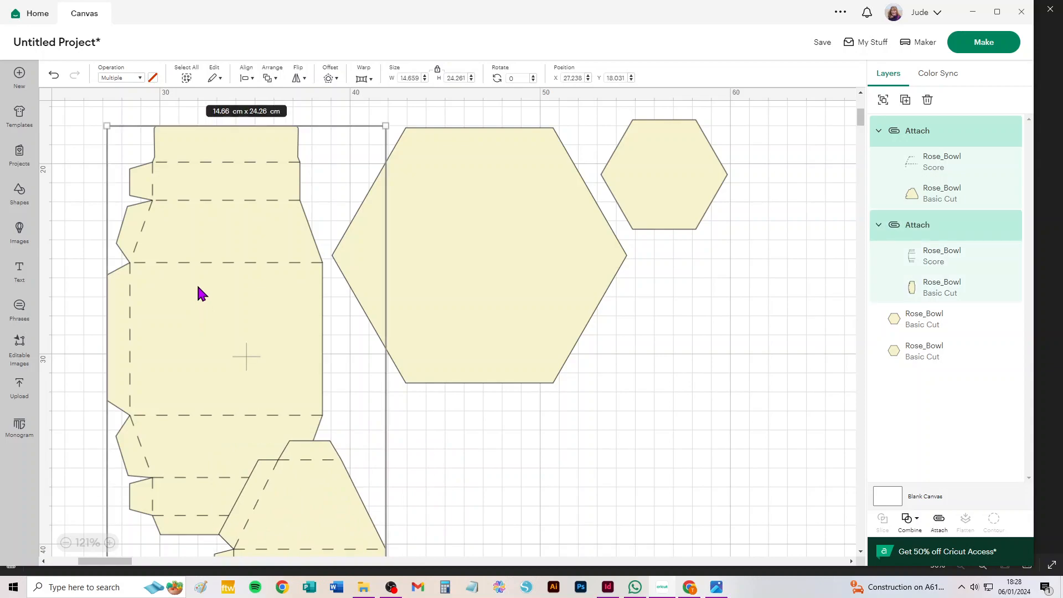
{"action": "left_click", "coordinate": [906, 101]}
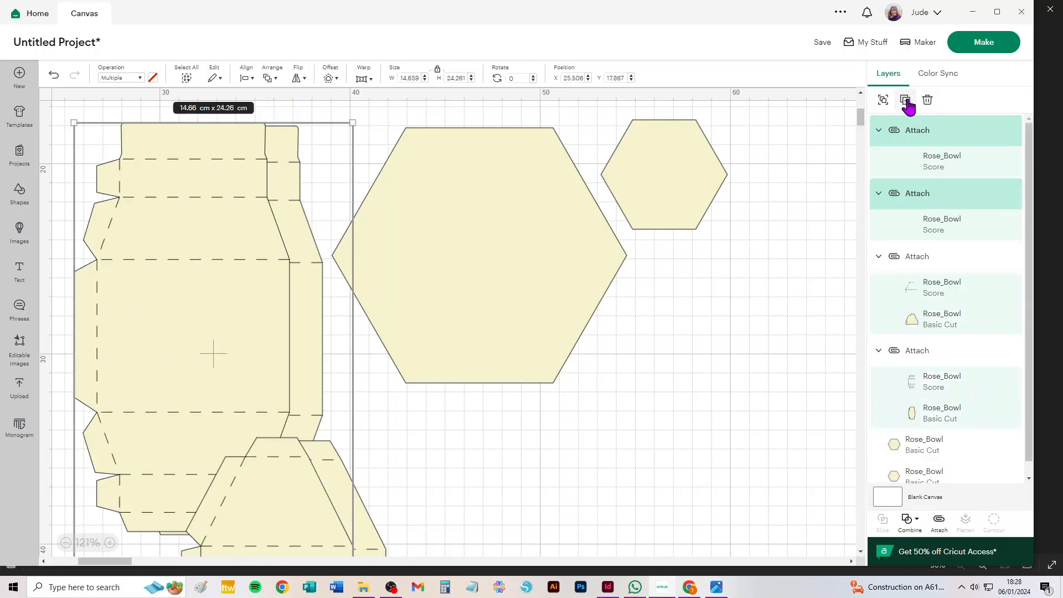
{"action": "left_click", "coordinate": [906, 100]}
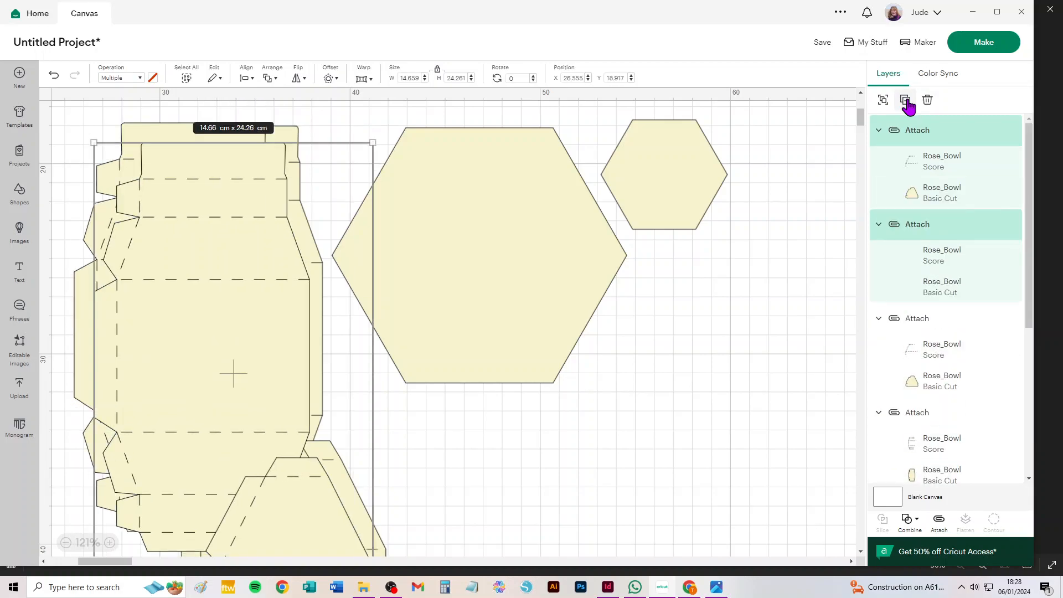
{"action": "left_click", "coordinate": [907, 101]}
{"action": "left_click", "coordinate": [907, 101]}
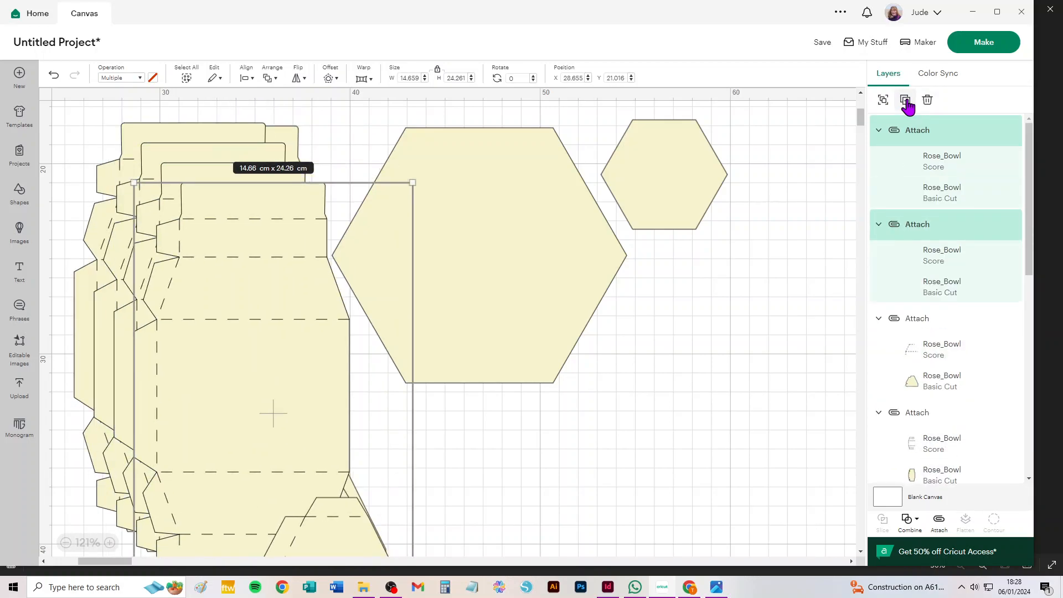
{"action": "left_click", "coordinate": [907, 100]}
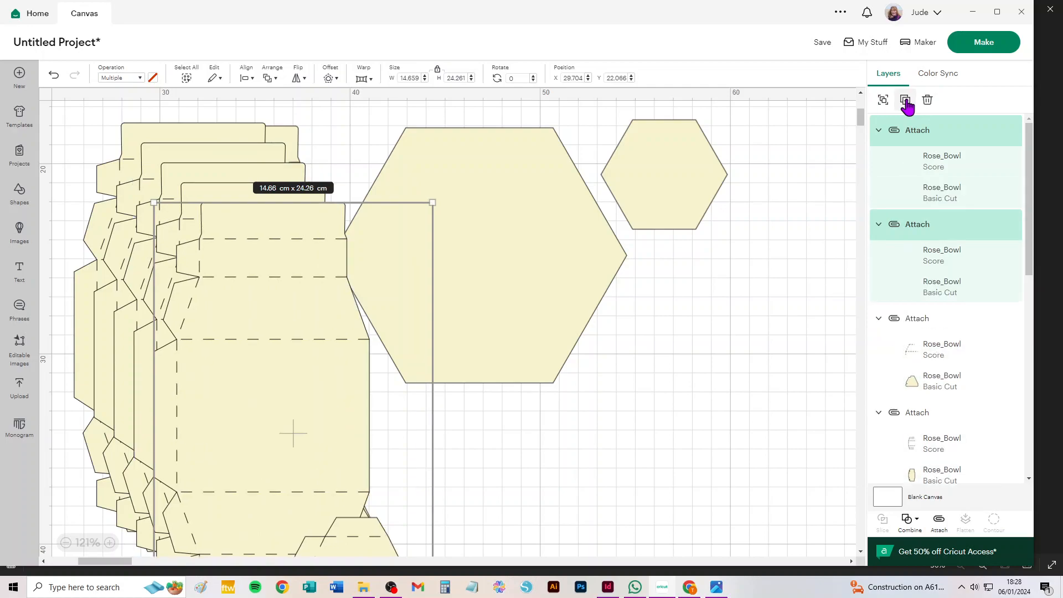
{"action": "left_click", "coordinate": [734, 350]}
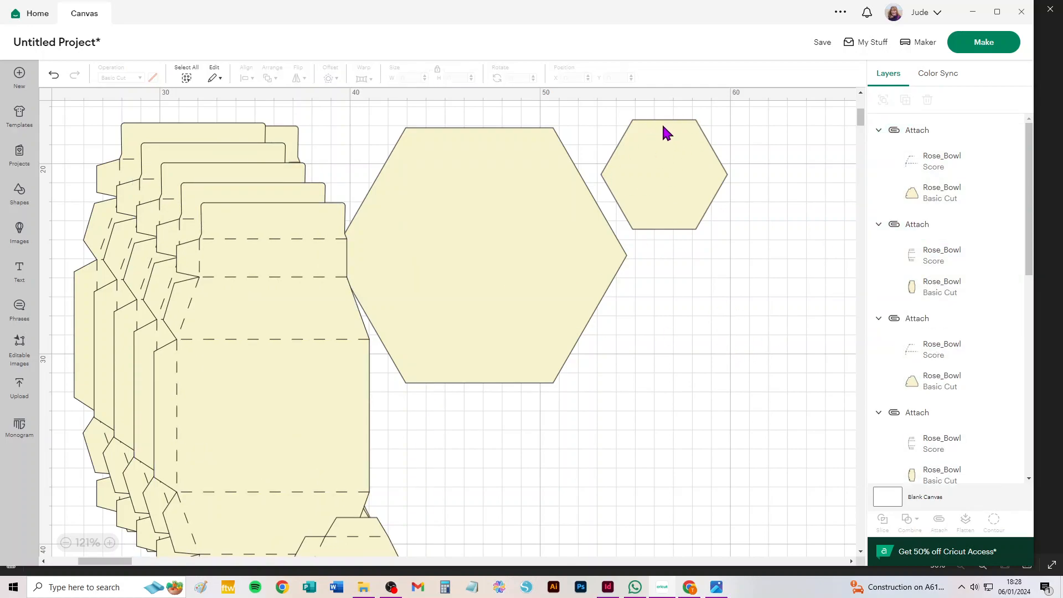
- Send the project to mat preparation, set the material size to 21 cm x 29.7 cm (A4) and review the mats
{"action": "left_click", "coordinate": [985, 42]}
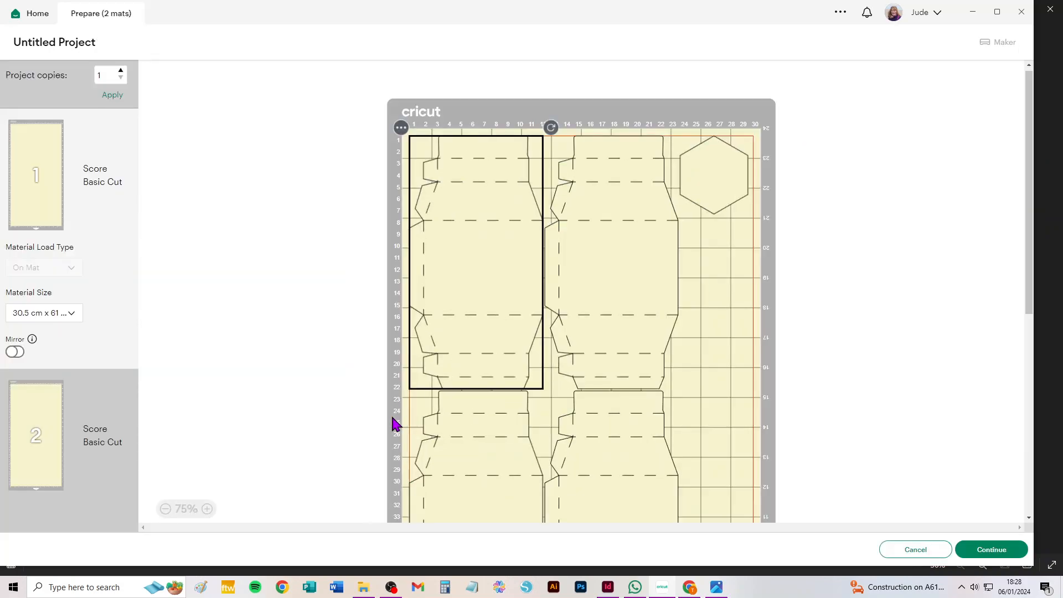
{"action": "left_click", "coordinate": [47, 314]}
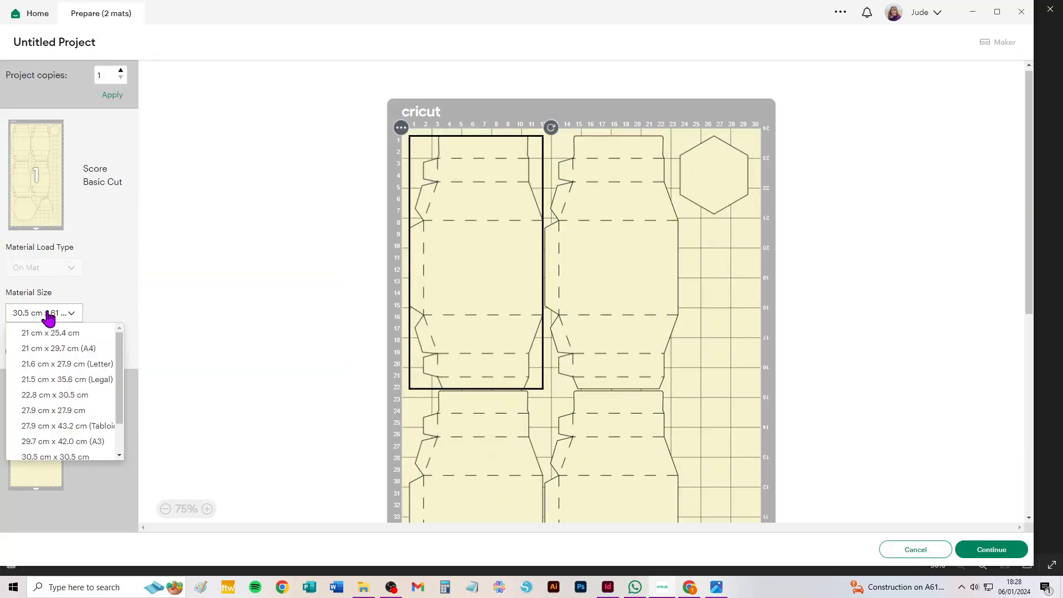
{"action": "left_click", "coordinate": [59, 349]}
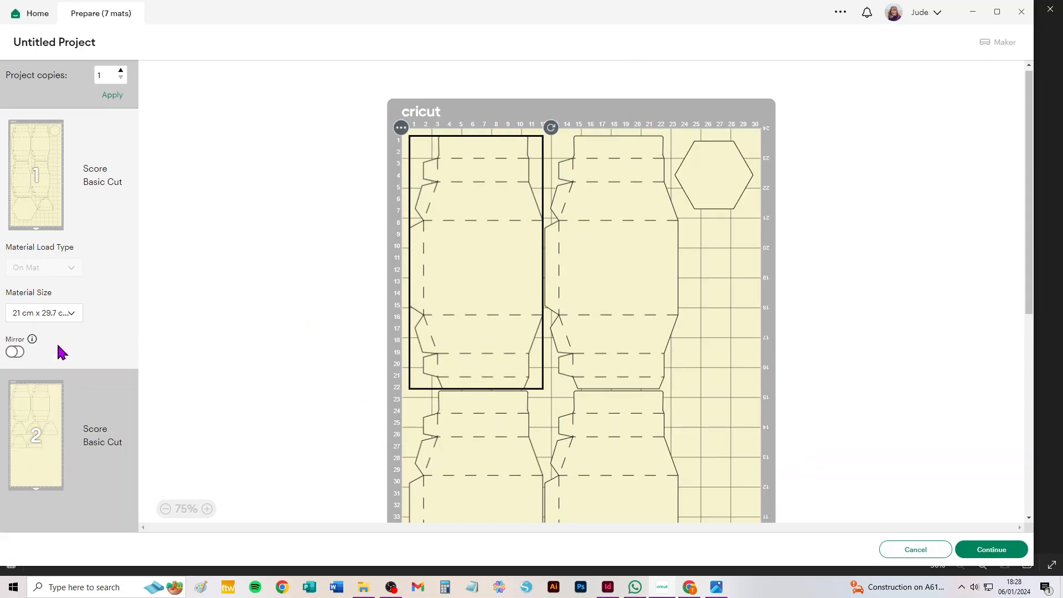
{"action": "scroll", "coordinate": [69, 315], "scroll_direction": "down", "scroll_amount": 5}
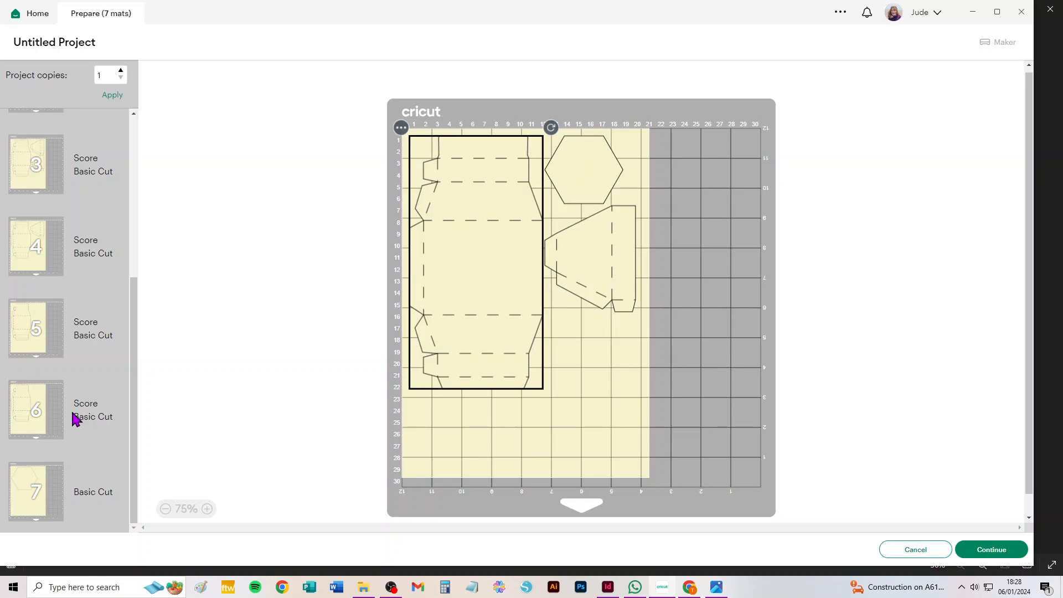
{"action": "scroll", "coordinate": [76, 419], "scroll_direction": "up", "scroll_amount": 3}
{"action": "scroll", "coordinate": [76, 415], "scroll_direction": "down", "scroll_amount": 3}
{"action": "scroll", "coordinate": [76, 402], "scroll_direction": "up", "scroll_amount": 5}
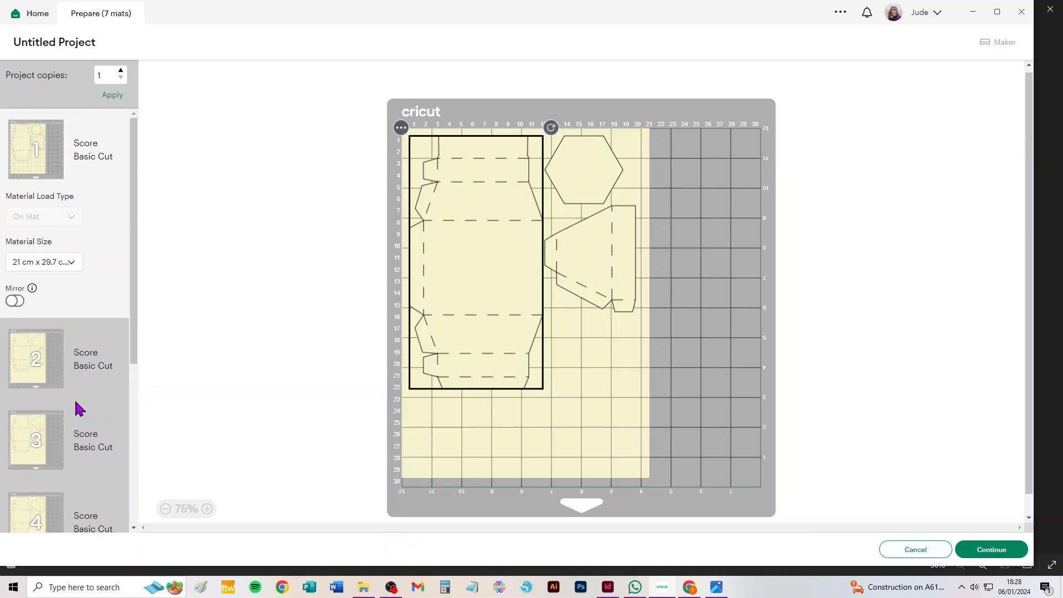
{"action": "scroll", "coordinate": [79, 408], "scroll_direction": "down", "scroll_amount": 3}
{"action": "scroll", "coordinate": [75, 408], "scroll_direction": "down", "scroll_amount": 2}
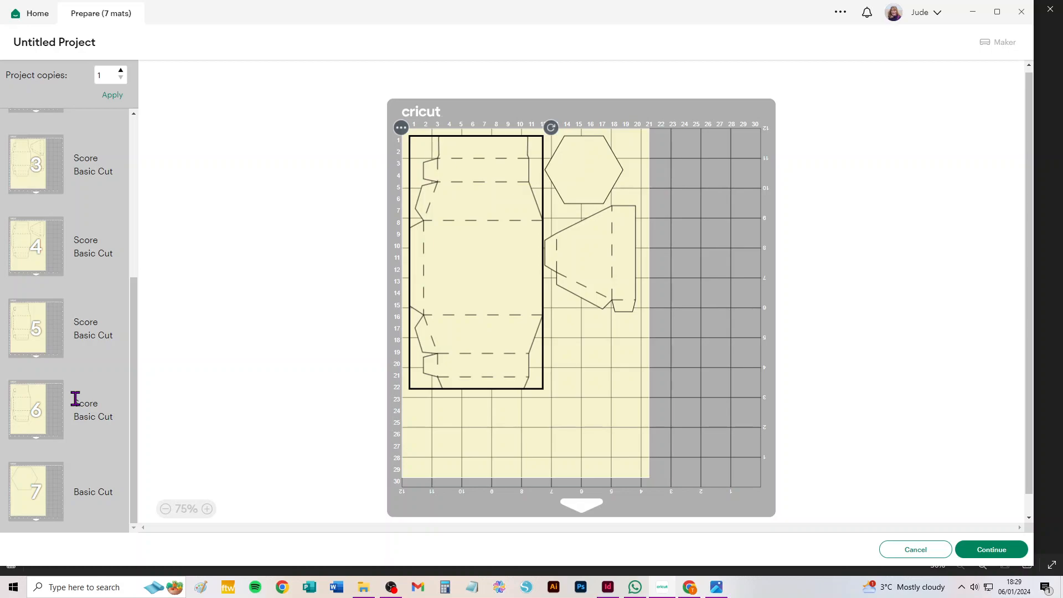
- Set the material size to 21.6 cm x 27.9 cm (Letter) and review how the parts are spread across the mats
{"action": "scroll", "coordinate": [75, 400], "scroll_direction": "up", "scroll_amount": 5}
{"action": "left_click", "coordinate": [59, 261]}
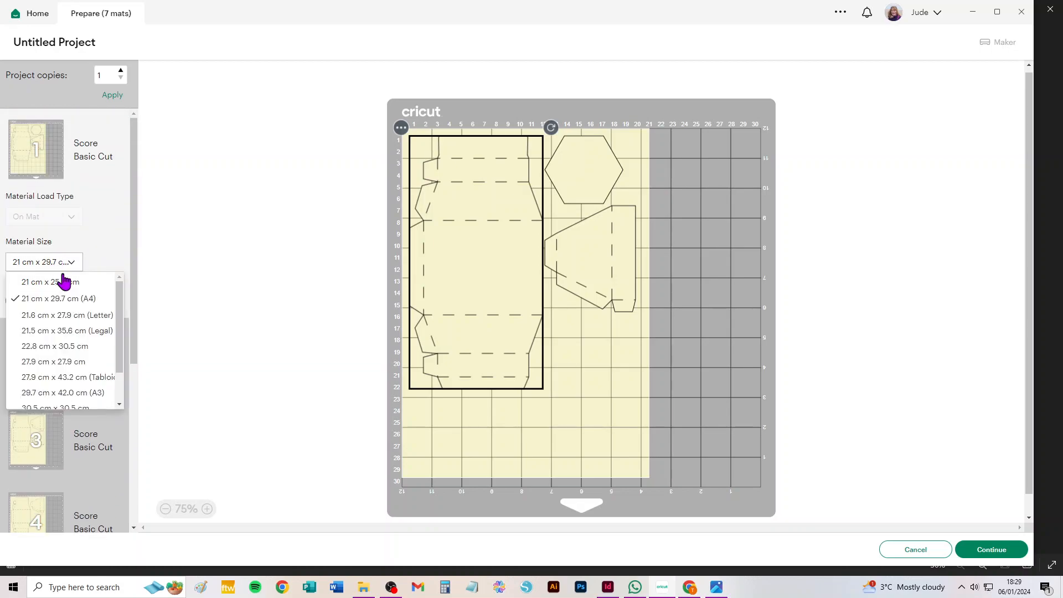
{"action": "left_click", "coordinate": [61, 314]}
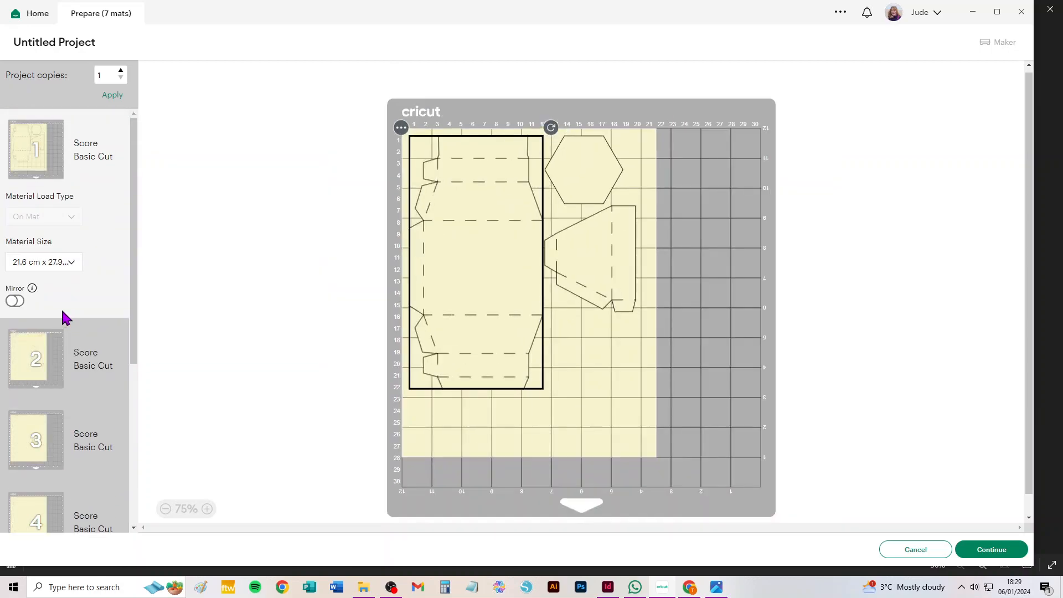
{"action": "scroll", "coordinate": [62, 310], "scroll_direction": "down", "scroll_amount": 5}
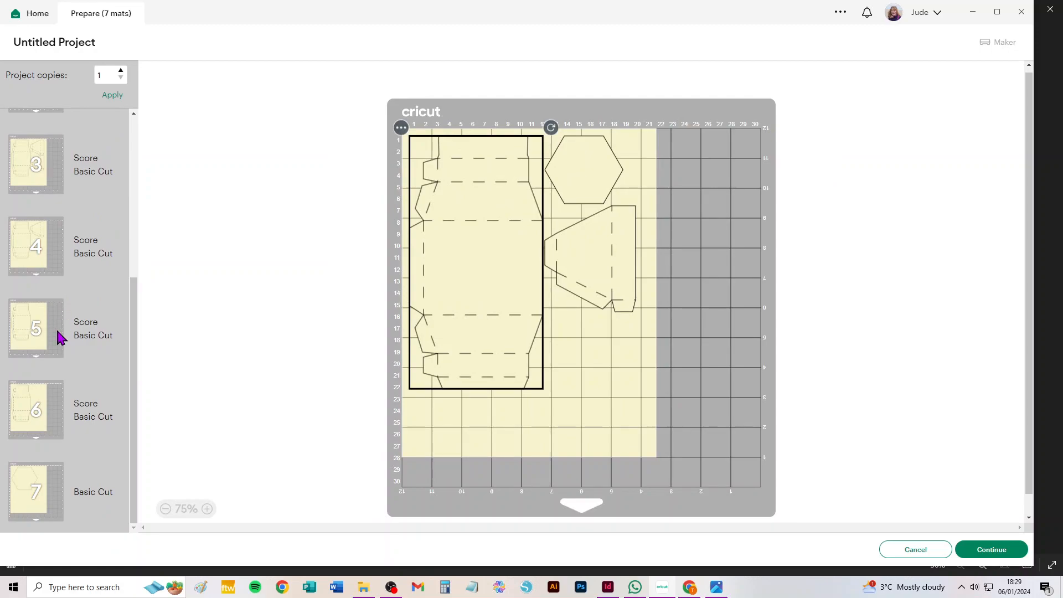
{"action": "scroll", "coordinate": [44, 315], "scroll_direction": "up", "scroll_amount": 3}
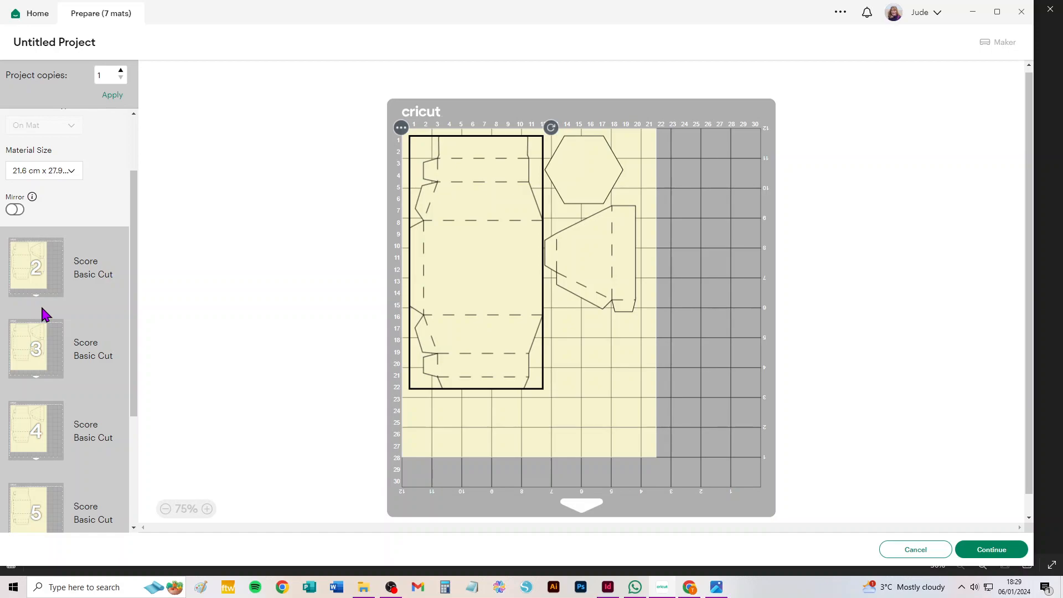
{"action": "scroll", "coordinate": [45, 314], "scroll_direction": "down", "scroll_amount": 3}
{"action": "scroll", "coordinate": [46, 314], "scroll_direction": "up", "scroll_amount": 3}
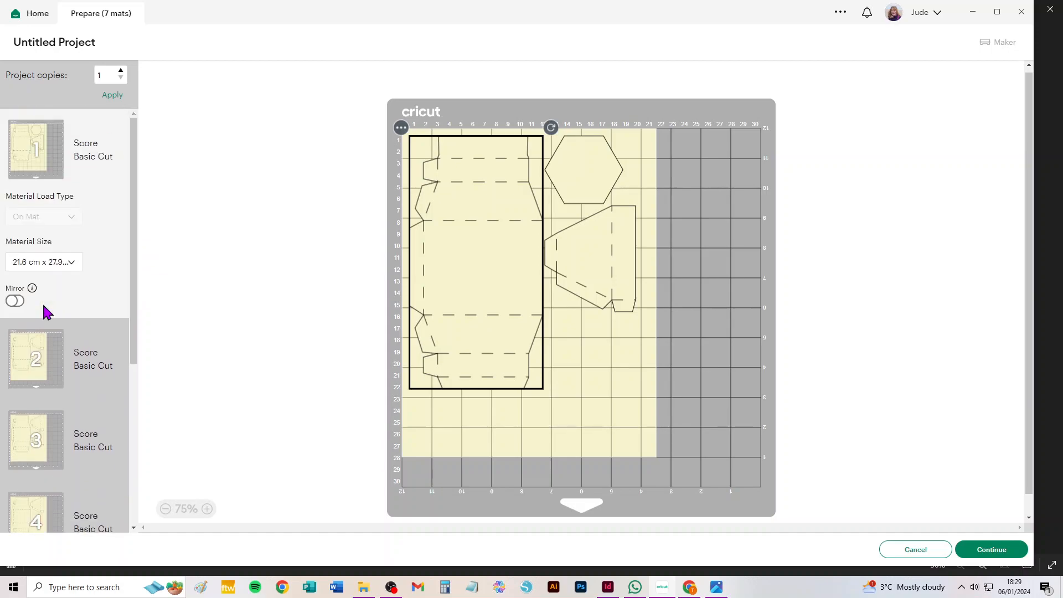
- Set the material size to 30.5 cm x 30.5 cm and look through the mats
{"action": "left_click", "coordinate": [75, 263]}
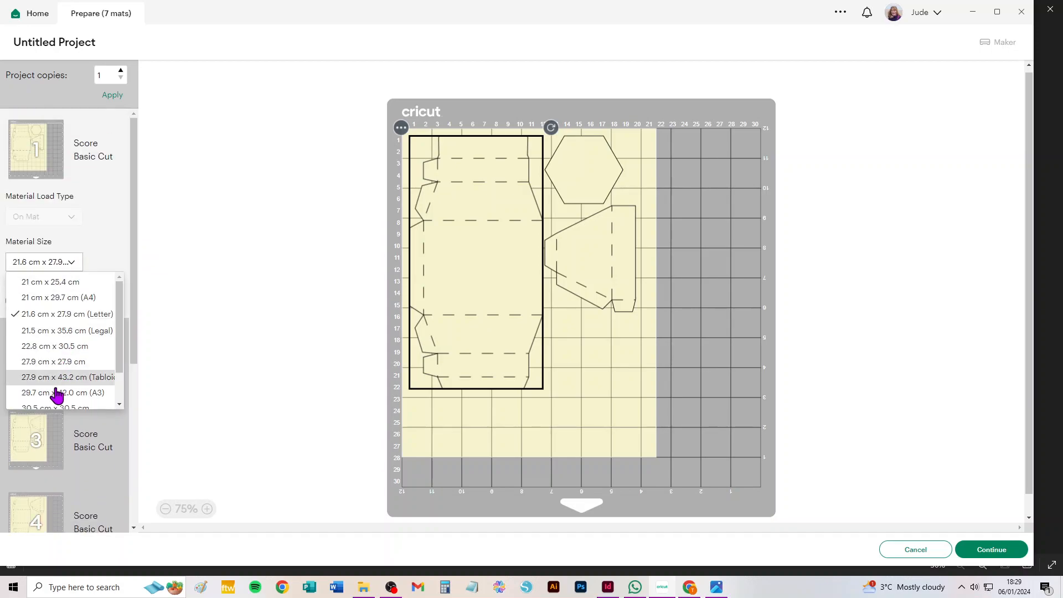
{"action": "scroll", "coordinate": [81, 366], "scroll_direction": "down", "scroll_amount": 1}
{"action": "left_click", "coordinate": [63, 368]}
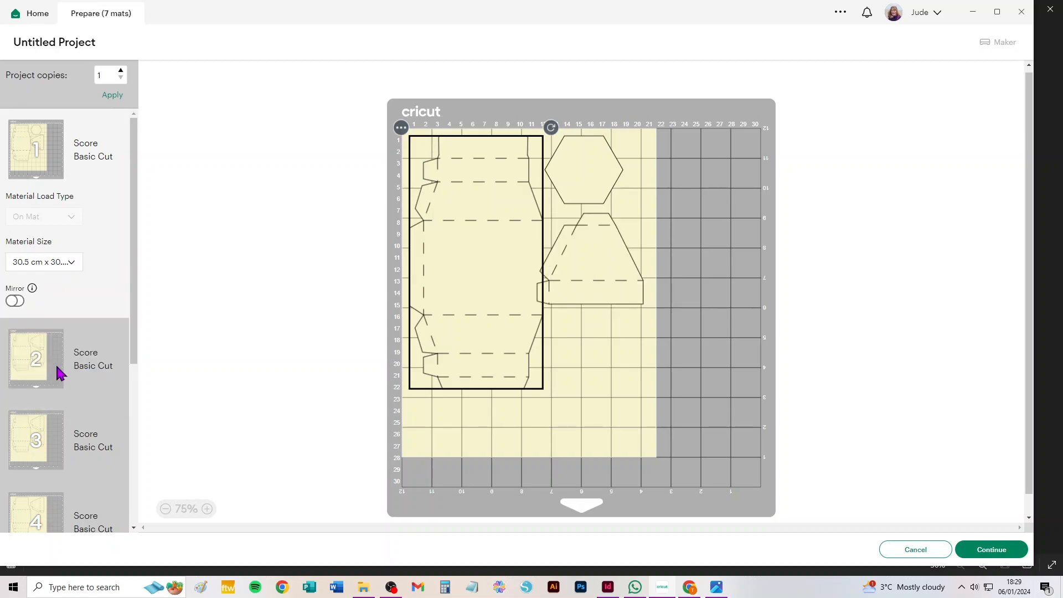
{"action": "scroll", "coordinate": [59, 370], "scroll_direction": "down", "scroll_amount": 2}
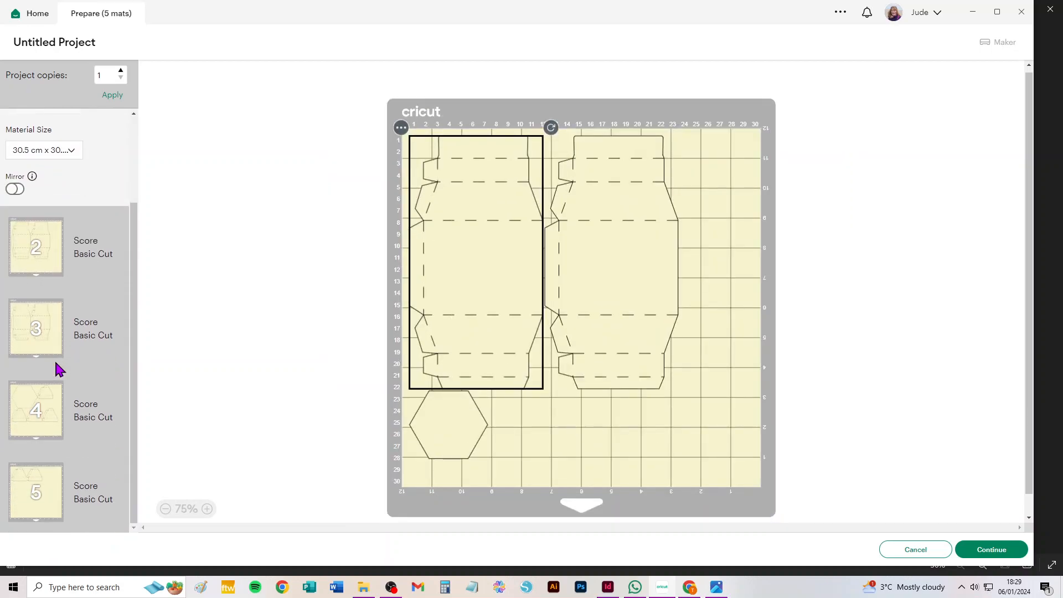
- Move one tapered panel from mat 5 to mat 1 and place it beside the small hexagon, below the tall panels
{"action": "left_click", "coordinate": [32, 482]}
{"action": "left_click", "coordinate": [401, 128]}
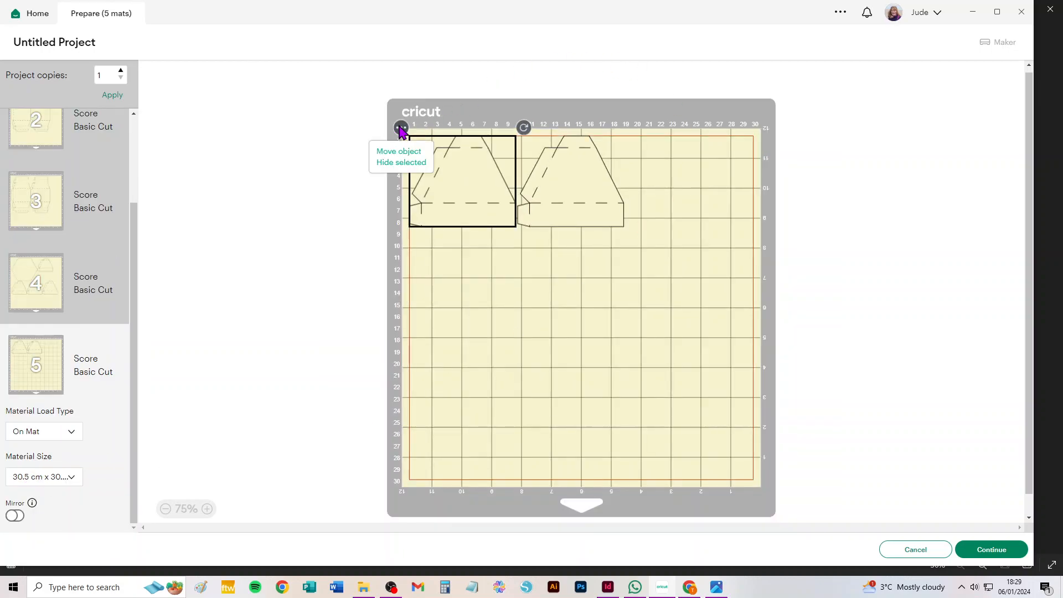
{"action": "left_click", "coordinate": [389, 153]}
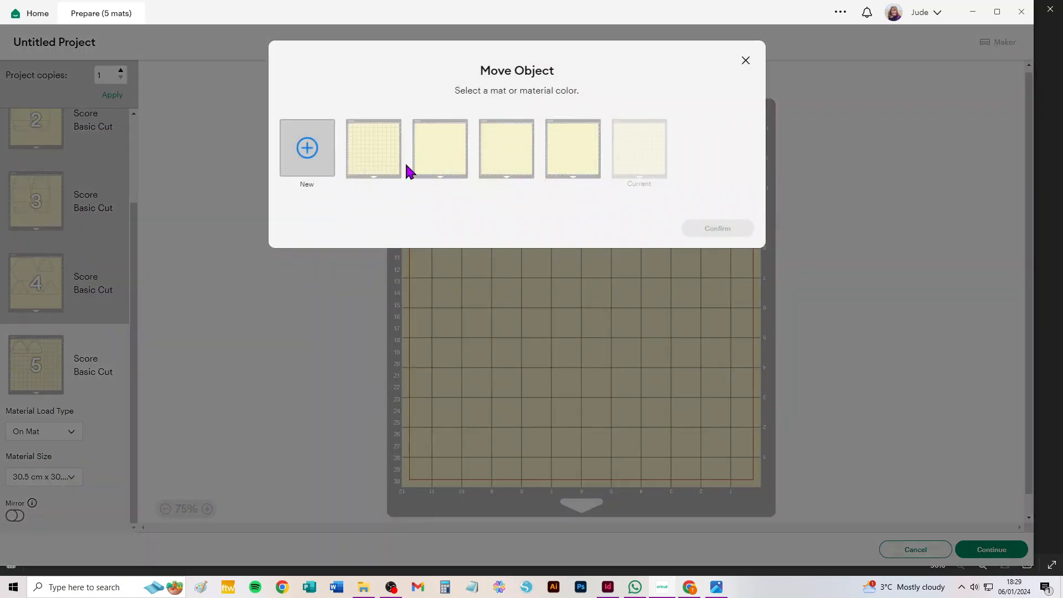
{"action": "left_click", "coordinate": [375, 150]}
{"action": "left_click", "coordinate": [713, 232]}
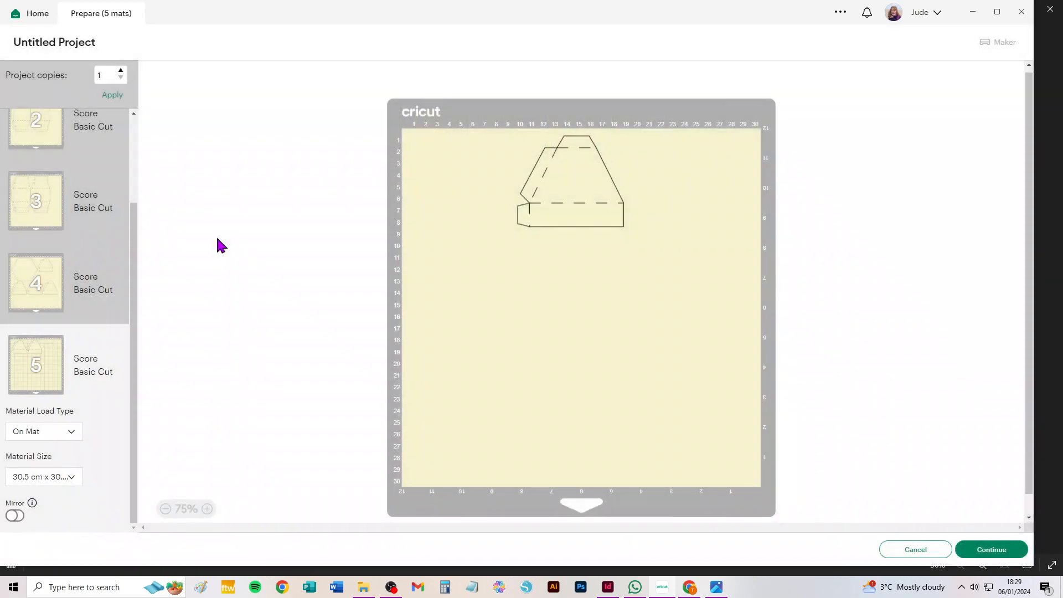
{"action": "left_click_drag", "start_coordinate": [481, 207], "coordinate": [553, 464]}
- Move the remaining tapered panel from mat 5 to mat 2, shifting one tall panel to the mat edge and placing the tapered panel between both
{"action": "scroll", "coordinate": [70, 464], "scroll_direction": "down", "scroll_amount": 2}
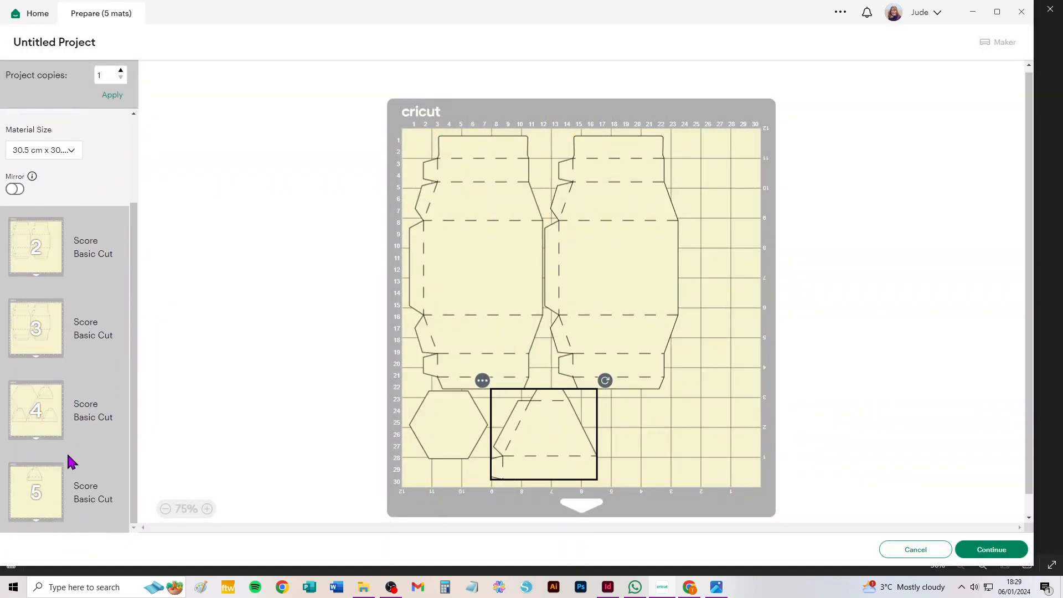
{"action": "left_click", "coordinate": [38, 489]}
{"action": "left_click", "coordinate": [510, 129]}
{"action": "left_click", "coordinate": [501, 155]}
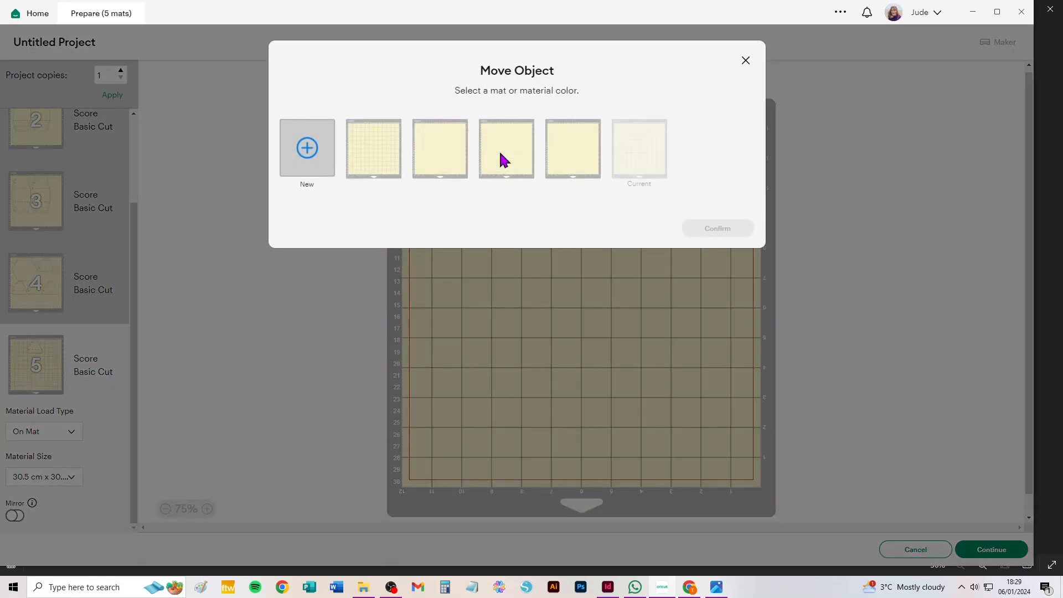
{"action": "left_click", "coordinate": [441, 158]}
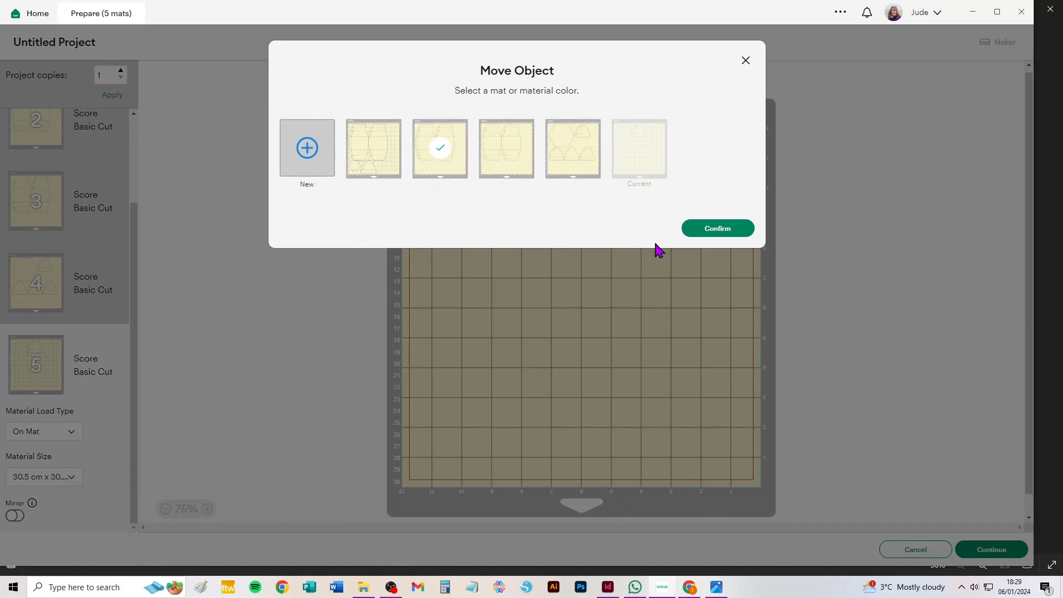
{"action": "left_click", "coordinate": [723, 231]}
{"action": "left_click_drag", "start_coordinate": [655, 285], "coordinate": [720, 288]}
{"action": "left_click_drag", "start_coordinate": [594, 197], "coordinate": [584, 421]}
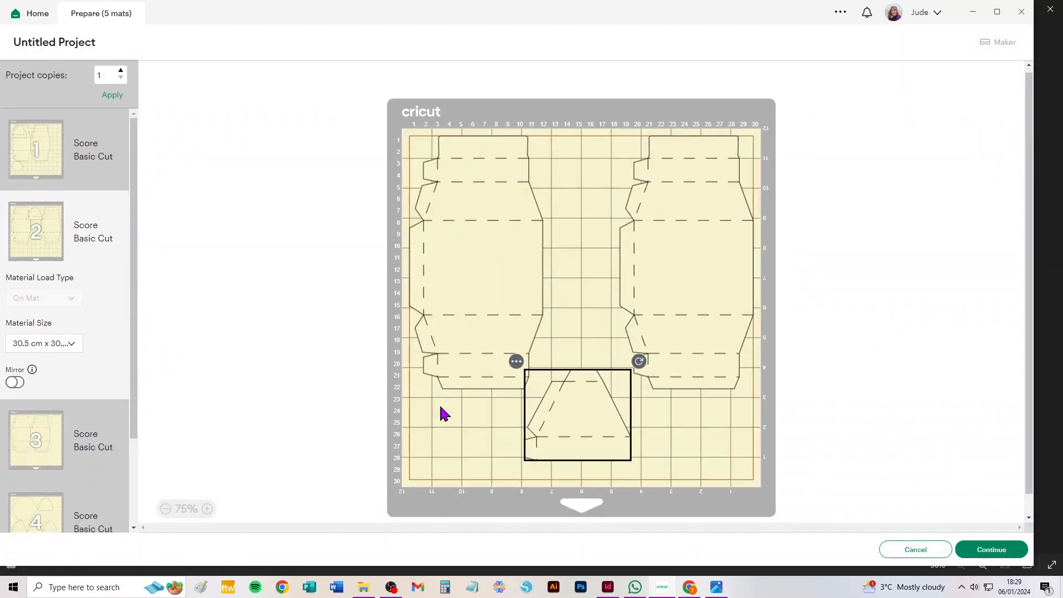
- Set the material size to 27.9 cm x 43.2 cm (Tabloid)
{"action": "scroll", "coordinate": [54, 315], "scroll_direction": "down", "scroll_amount": 2}
{"action": "scroll", "coordinate": [53, 316], "scroll_direction": "up", "scroll_amount": 2}
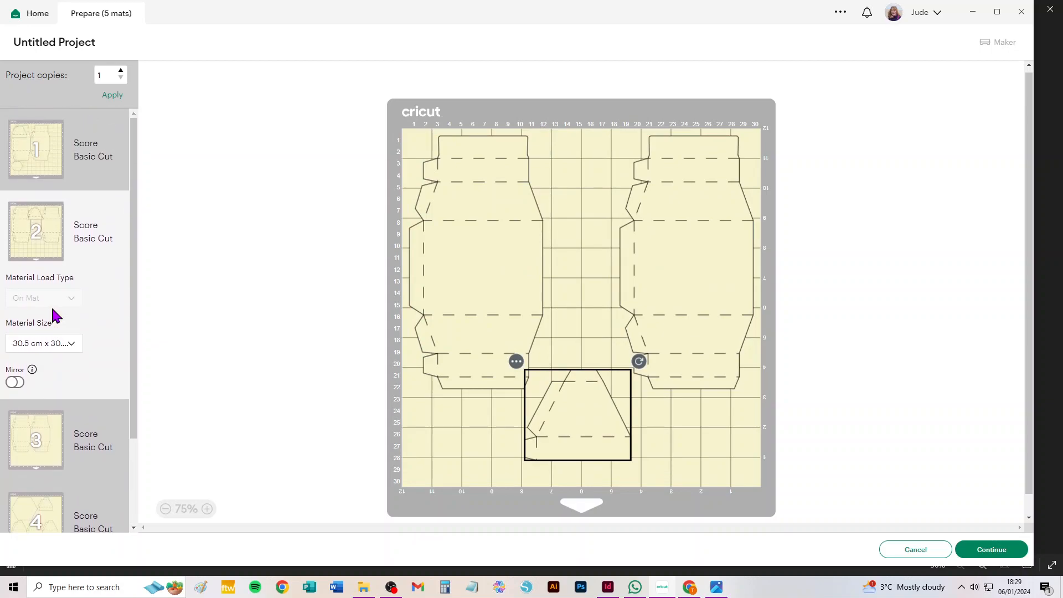
{"action": "left_click", "coordinate": [50, 344]}
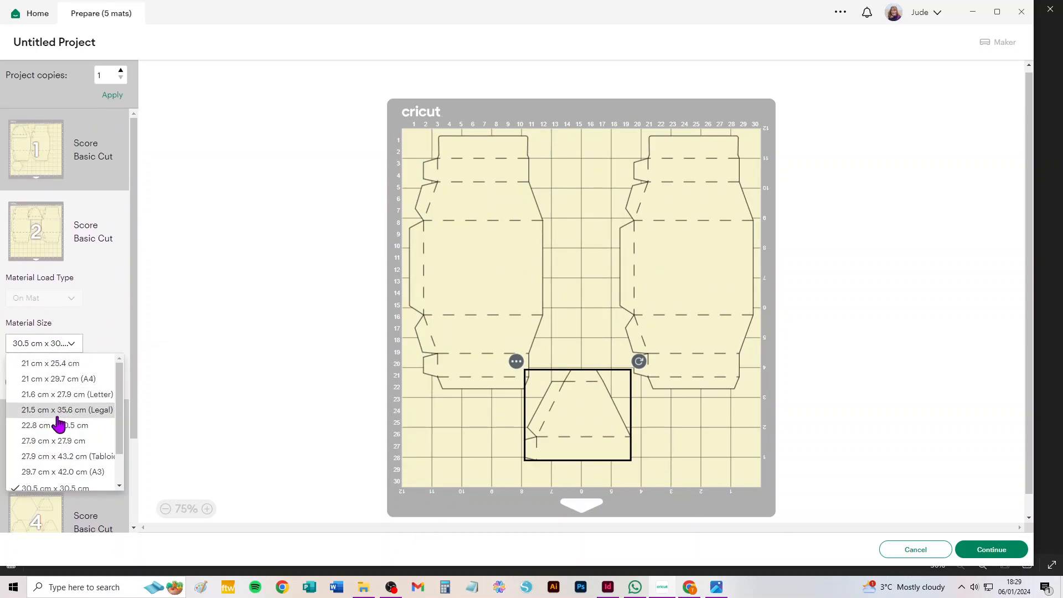
{"action": "left_click", "coordinate": [54, 458]}
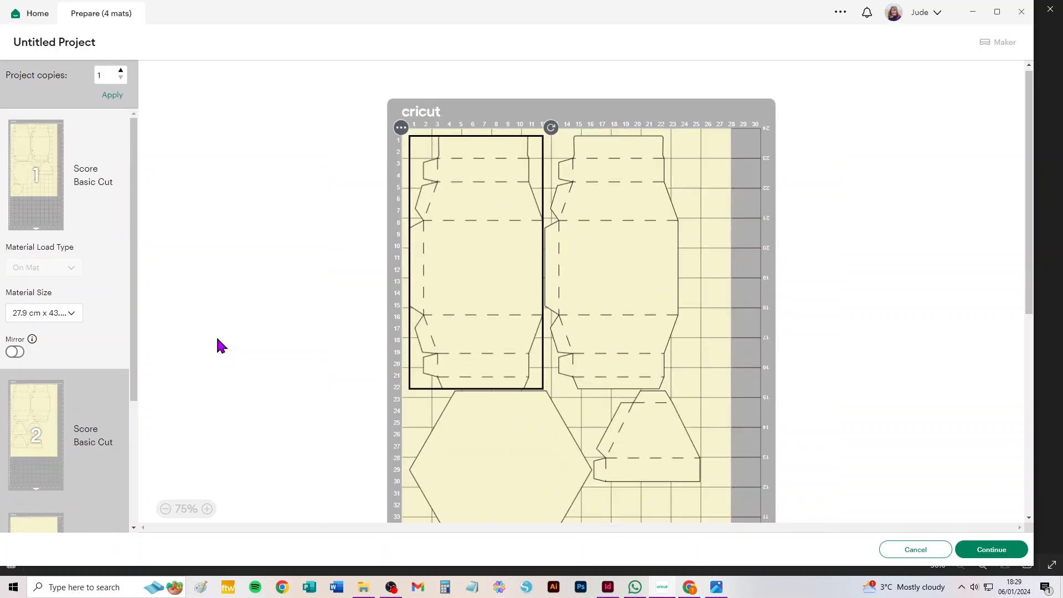
- Set the material size to 29.7 cm x 42.0 cm (A3) and look through how the box pieces are arranged on the mats
{"action": "scroll", "coordinate": [84, 388], "scroll_direction": "down", "scroll_amount": 3}
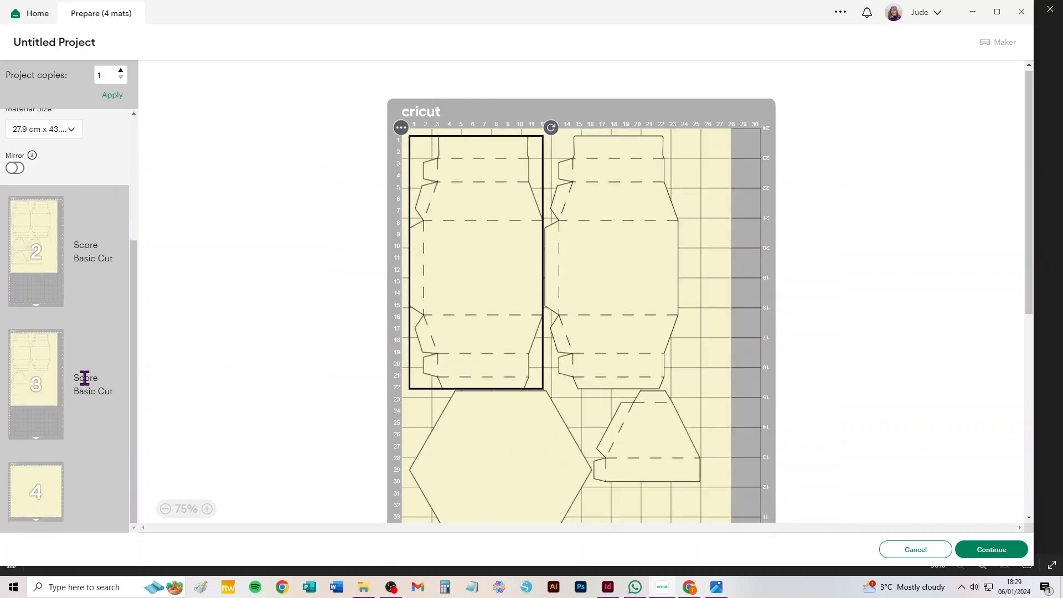
{"action": "scroll", "coordinate": [86, 376], "scroll_direction": "up", "scroll_amount": 3}
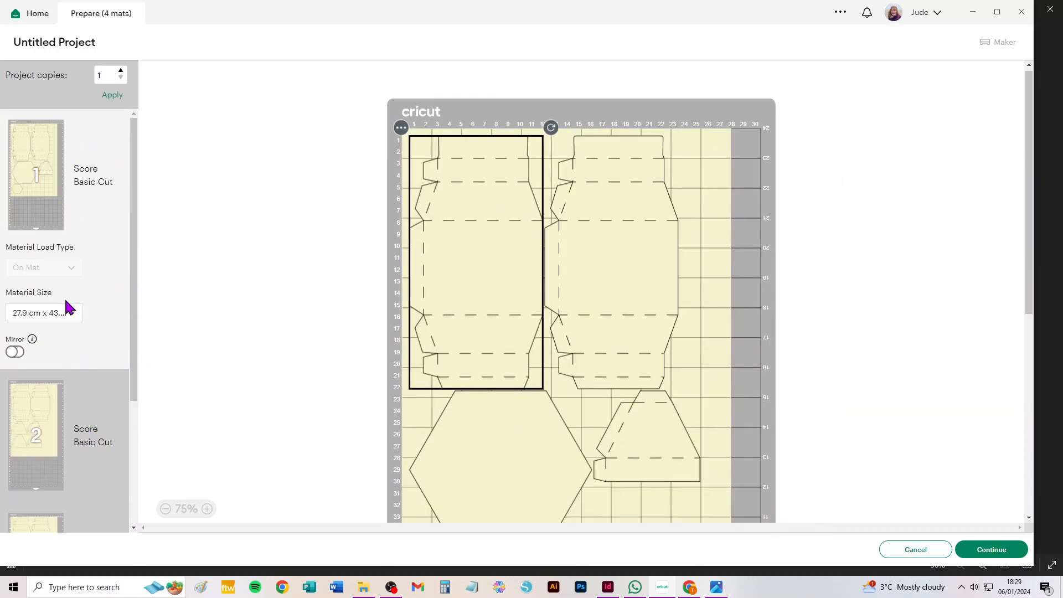
{"action": "left_click", "coordinate": [64, 320]}
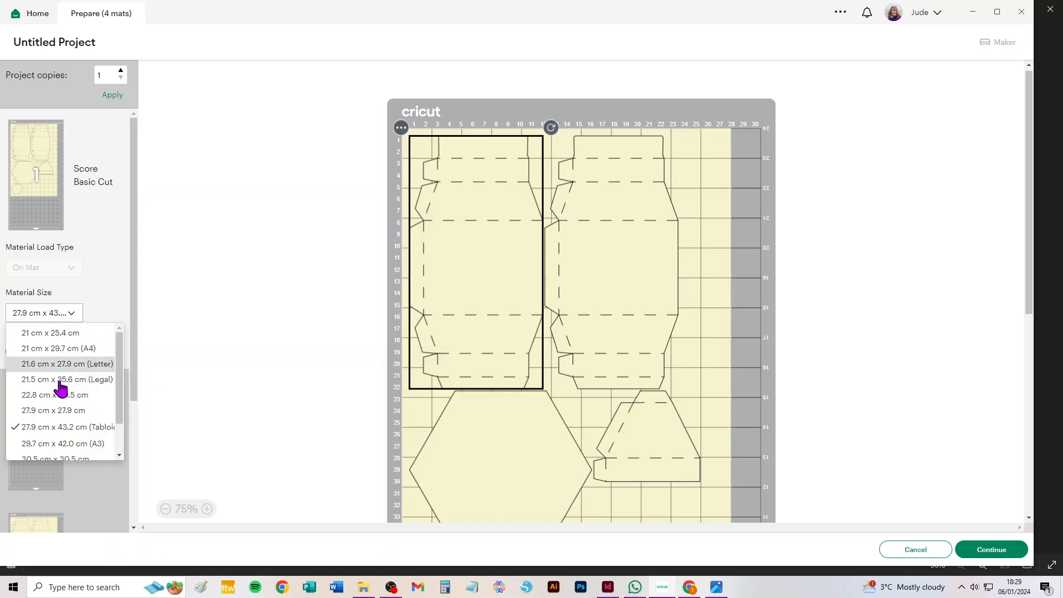
{"action": "left_click", "coordinate": [69, 446]}
{"action": "scroll", "coordinate": [78, 374], "scroll_direction": "down", "scroll_amount": 3}
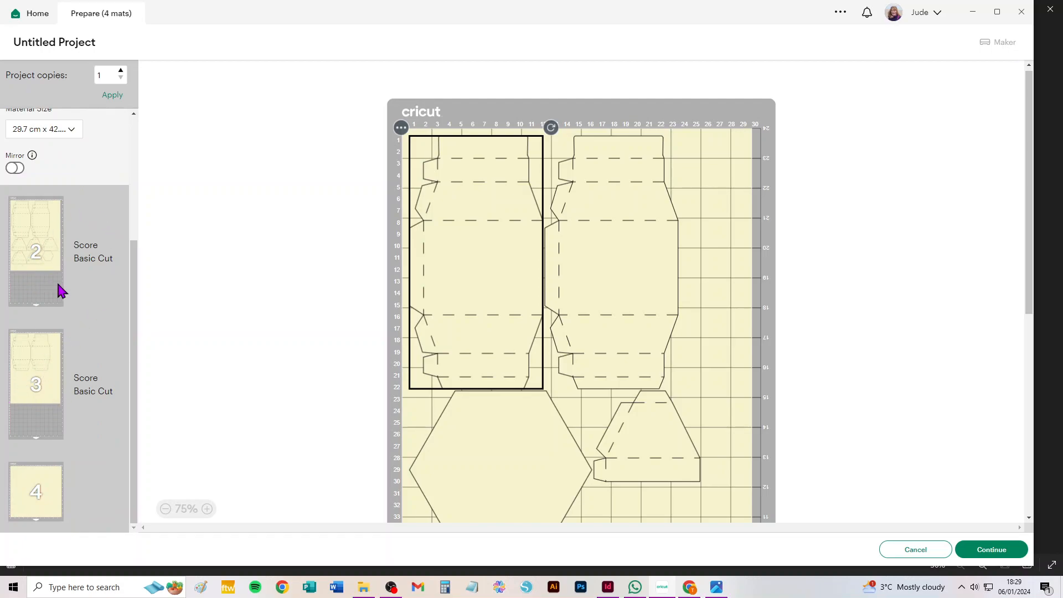
{"action": "scroll", "coordinate": [59, 288], "scroll_direction": "up", "scroll_amount": 3}
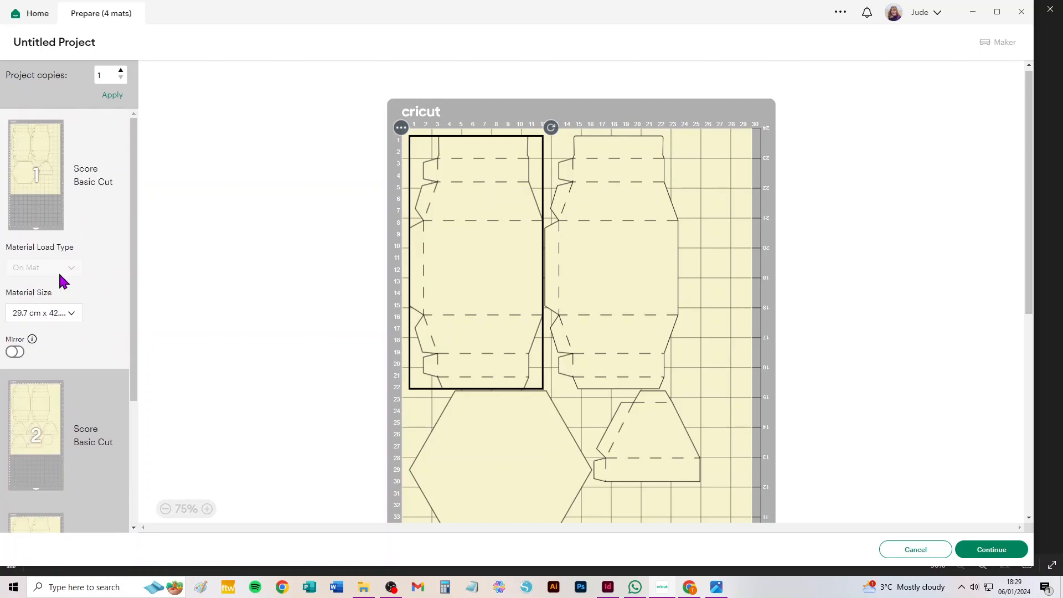
- Return from the mat preview to the canvas and delete all the Rose Bowl box pieces
{"action": "left_click", "coordinate": [906, 547]}
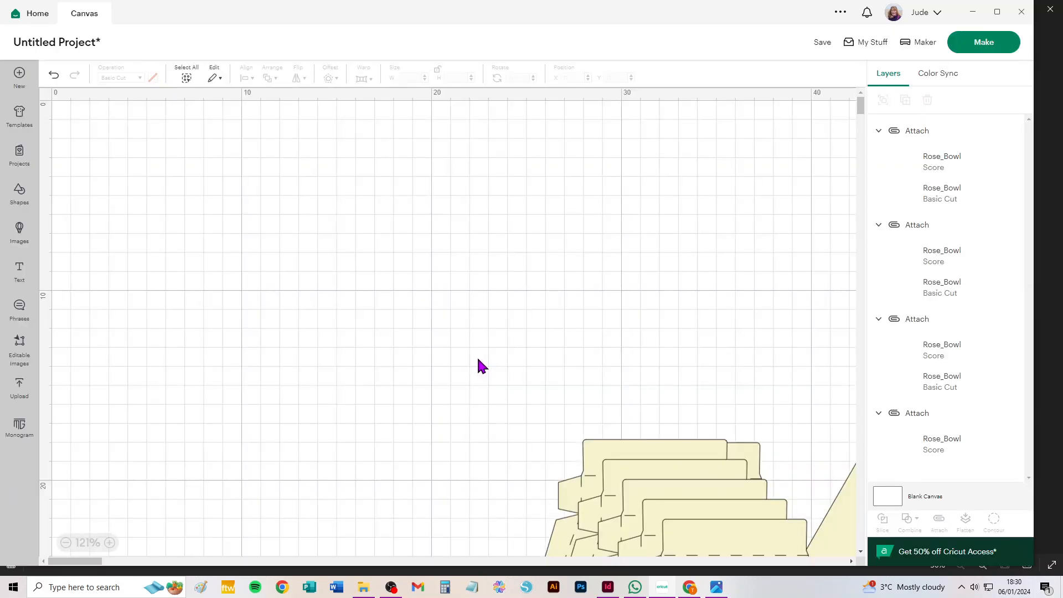
{"action": "key", "text": "ctrl+a"}
{"action": "key", "text": "Delete"}
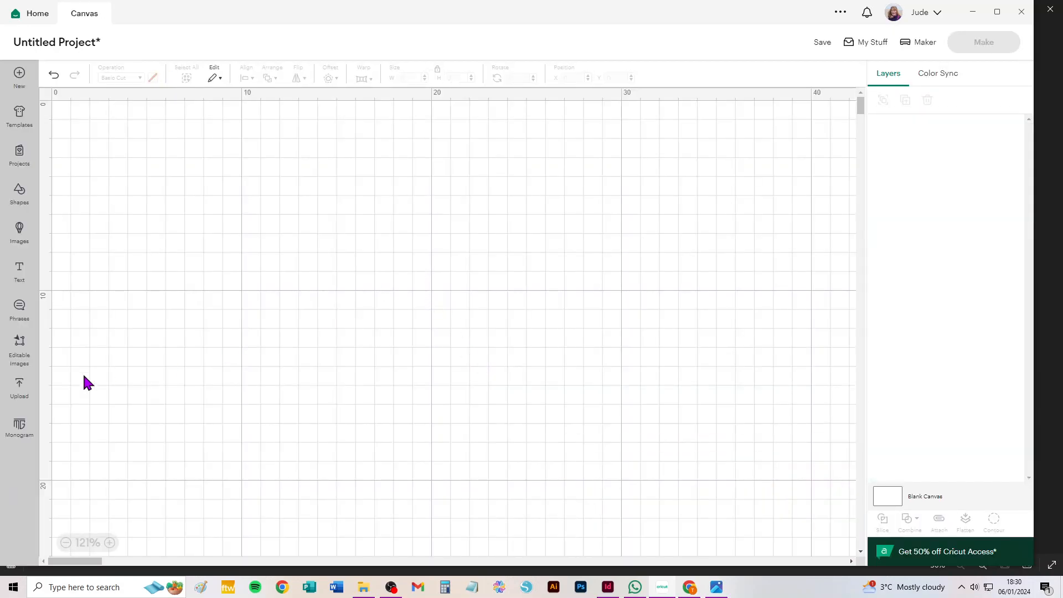
{"action": "left_click", "coordinate": [18, 387]}
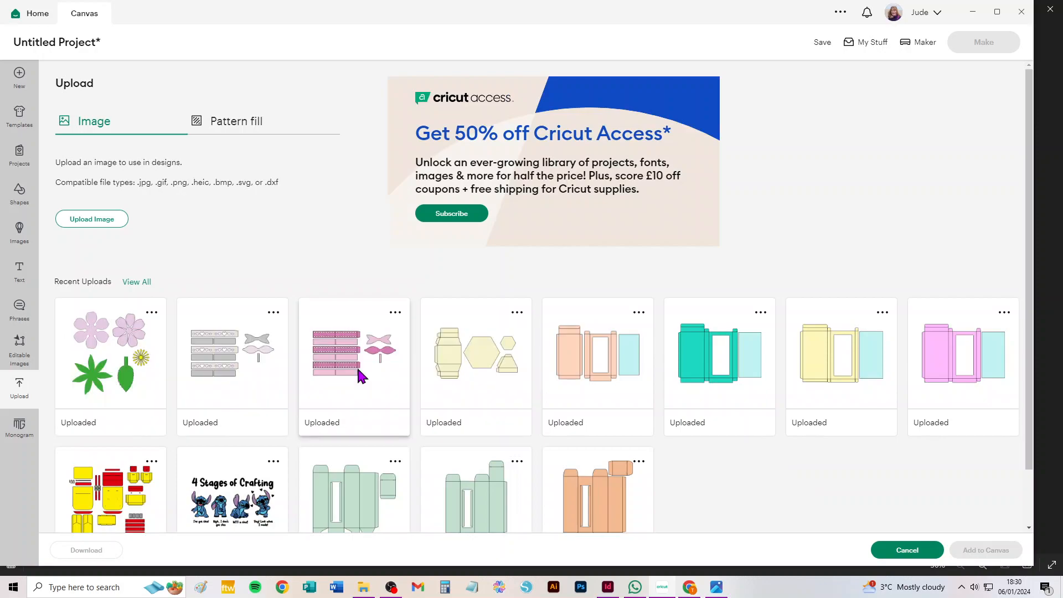
{"action": "left_click", "coordinate": [203, 415]}
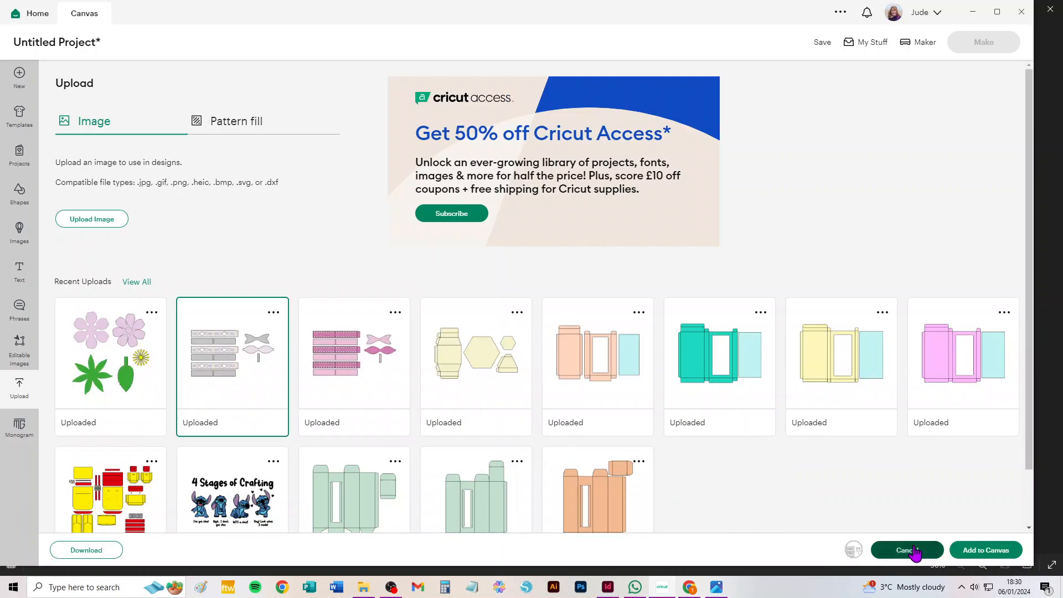
{"action": "left_click", "coordinate": [909, 550]}
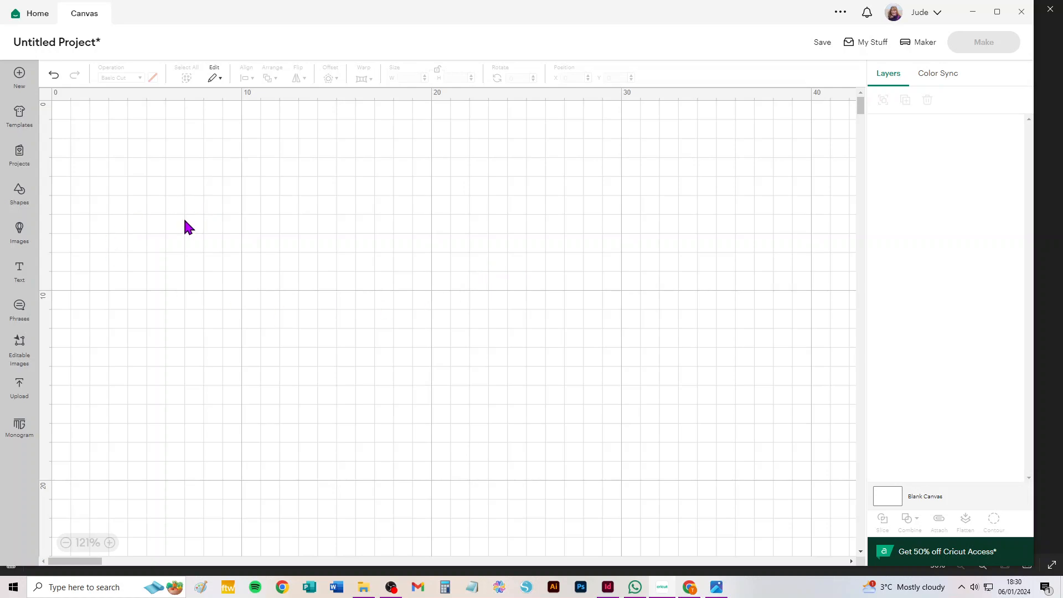
- Add the uploaded grey-and-pink ribbon and bow design with heart cut-outs to the canvas and leave it deselected in full view
{"action": "scroll", "coordinate": [448, 334], "scroll_direction": "down", "scroll_amount": 5}
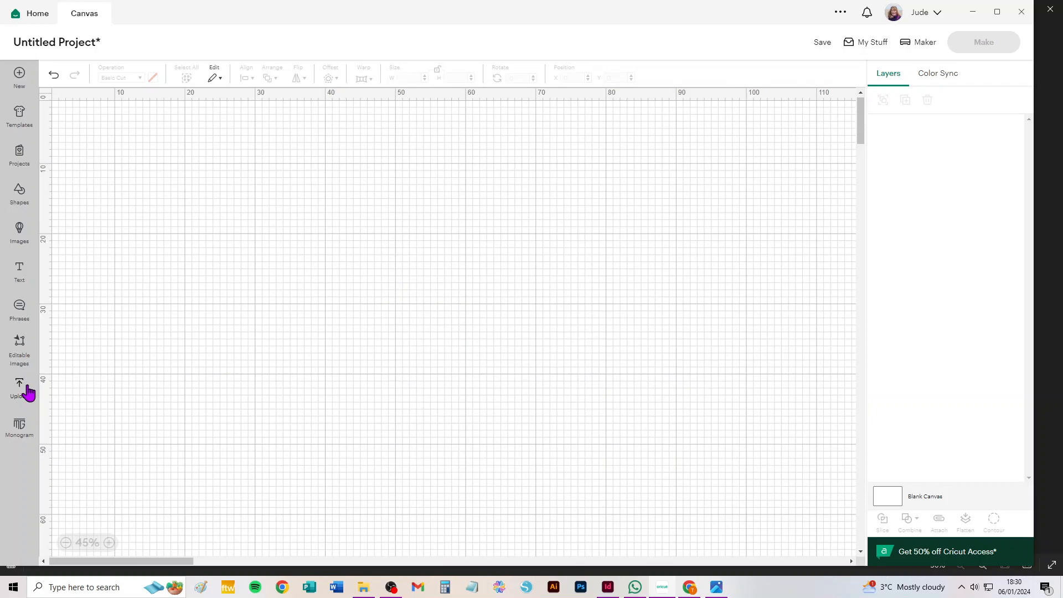
{"action": "left_click", "coordinate": [22, 390]}
{"action": "left_click", "coordinate": [986, 550]}
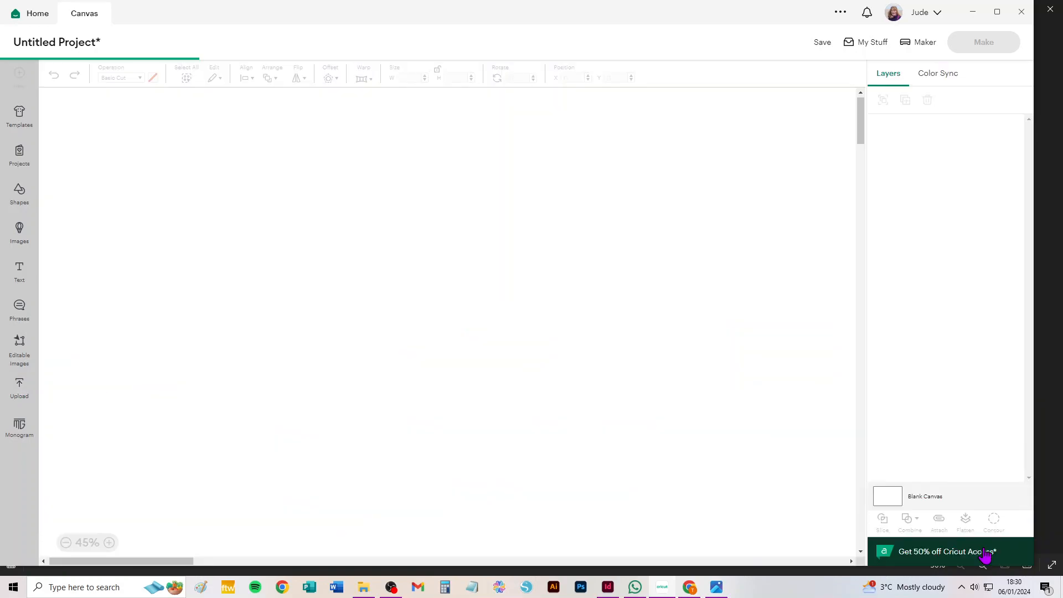
{"action": "scroll", "coordinate": [236, 400], "scroll_direction": "up", "scroll_amount": 3}
{"action": "scroll", "coordinate": [229, 398], "scroll_direction": "up", "scroll_amount": 3}
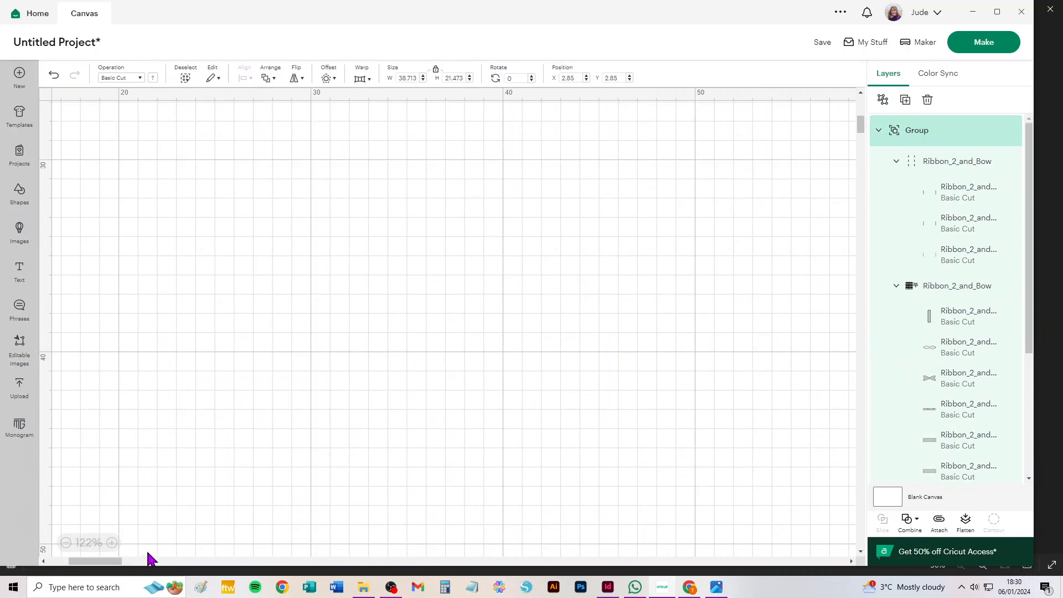
{"action": "left_click_drag", "start_coordinate": [102, 561], "coordinate": [19, 557]}
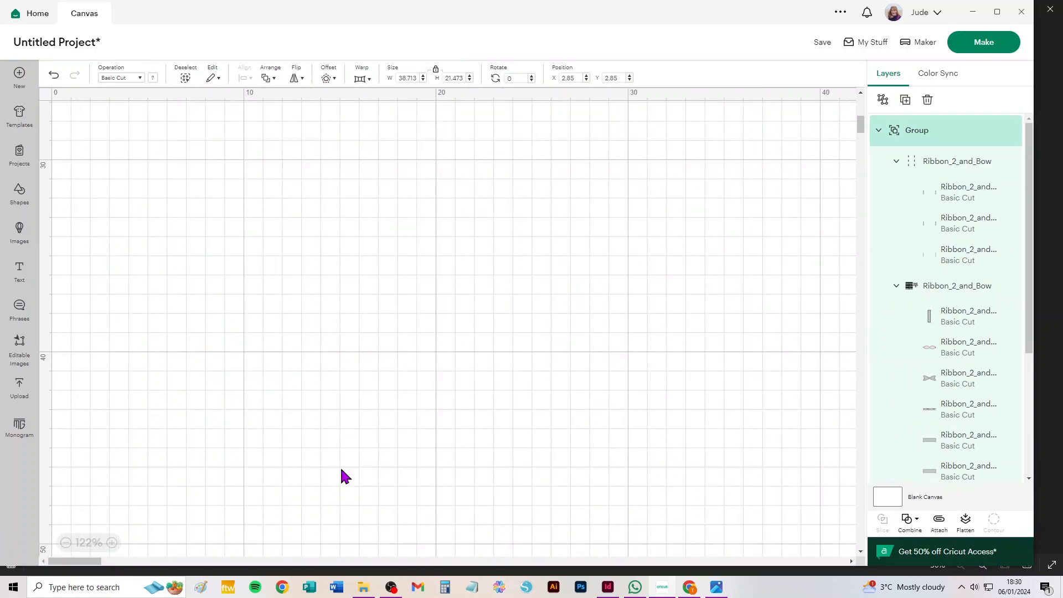
{"action": "left_click_drag", "start_coordinate": [861, 129], "coordinate": [863, 103]}
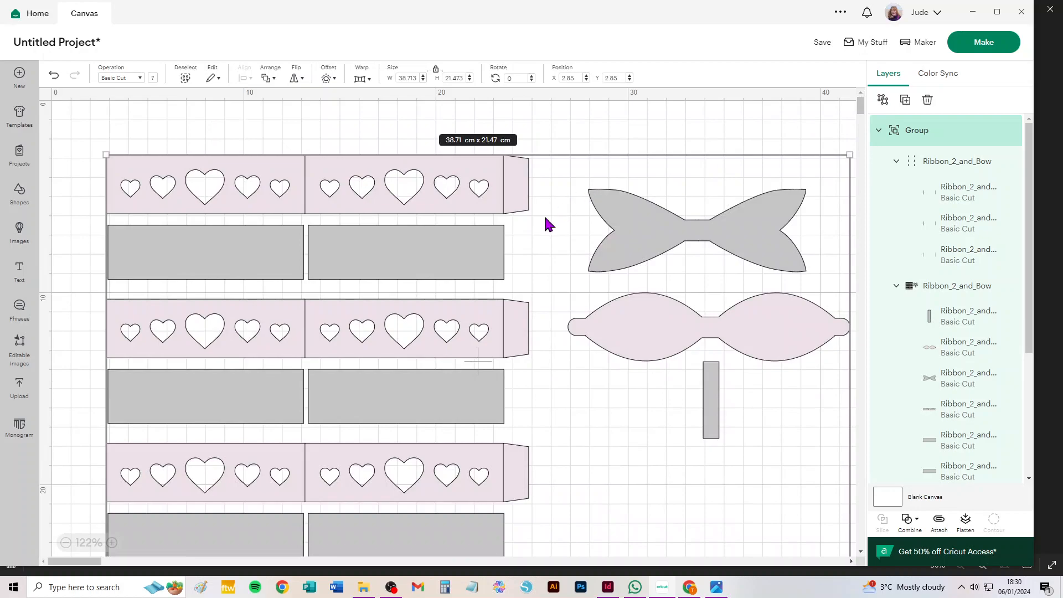
{"action": "scroll", "coordinate": [501, 258], "scroll_direction": "down", "scroll_amount": 3}
{"action": "left_click", "coordinate": [672, 267]}
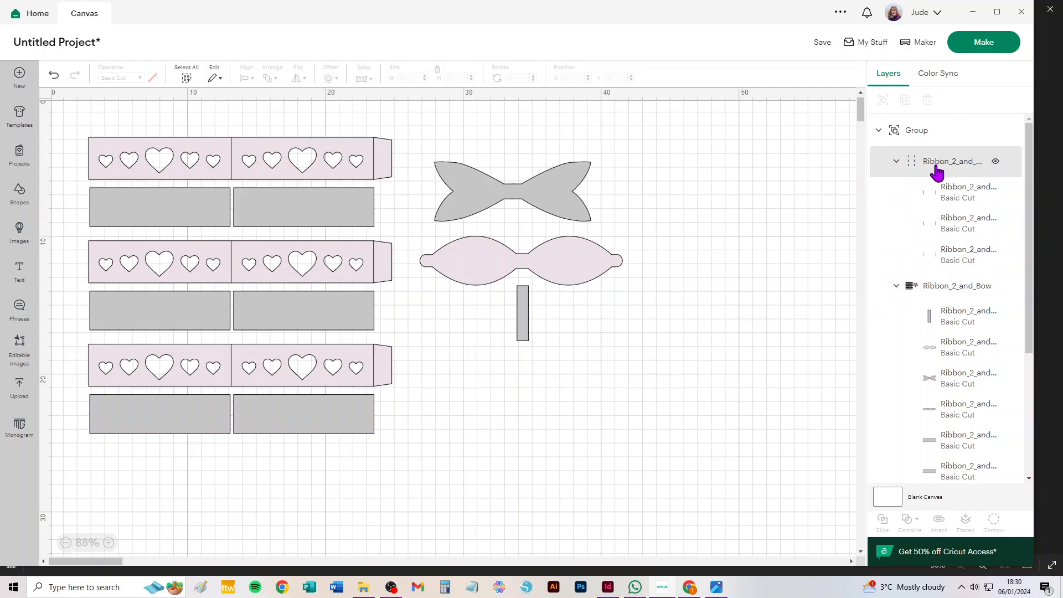
- Change the subgroup of fold lines on the three heart strips from Basic Cut to Score
{"action": "left_click", "coordinate": [958, 167]}
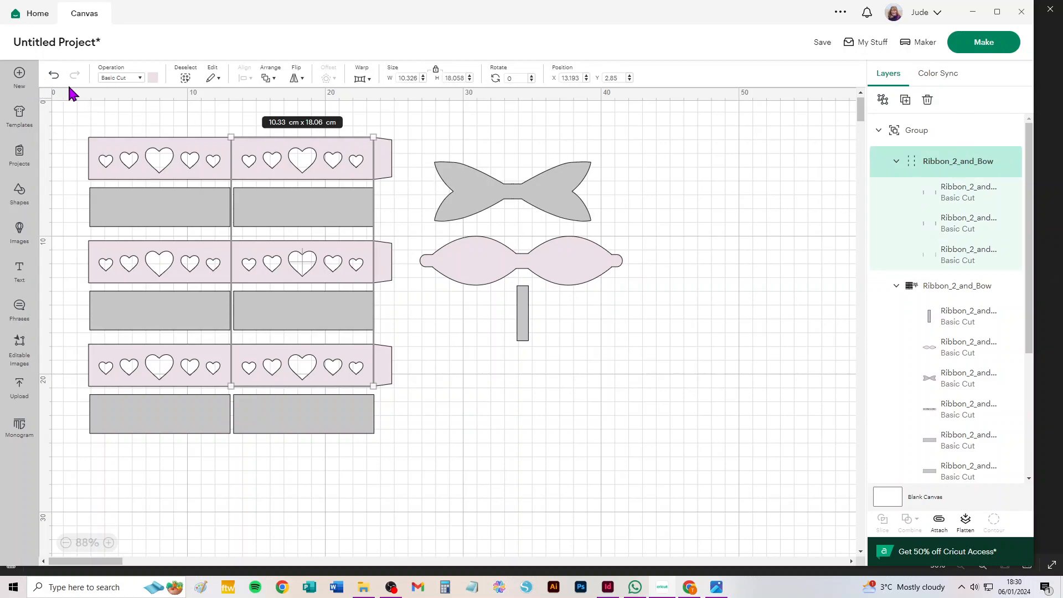
{"action": "left_click", "coordinate": [116, 84]}
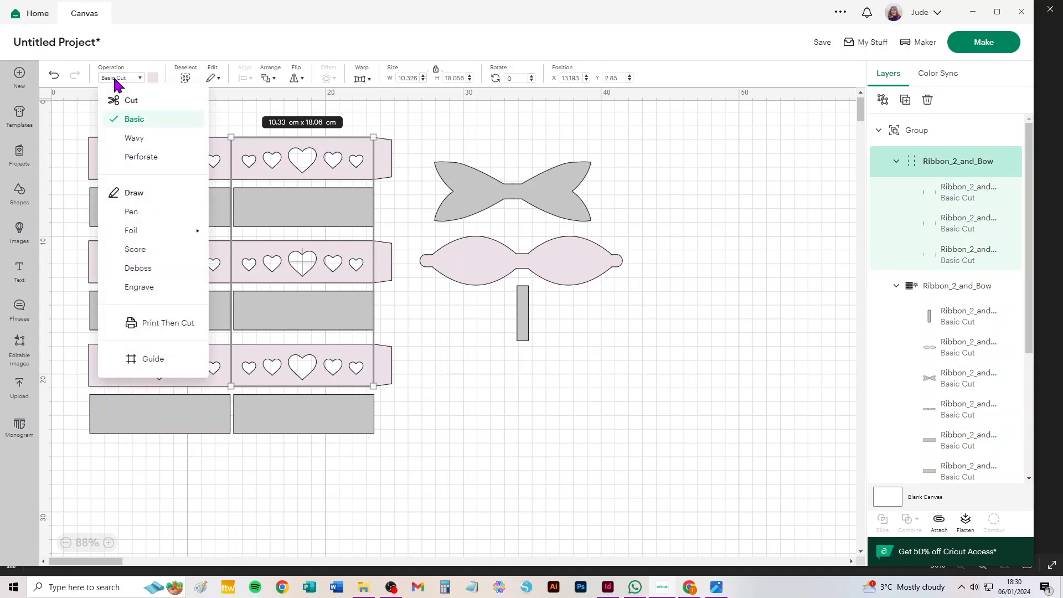
{"action": "left_click", "coordinate": [140, 256]}
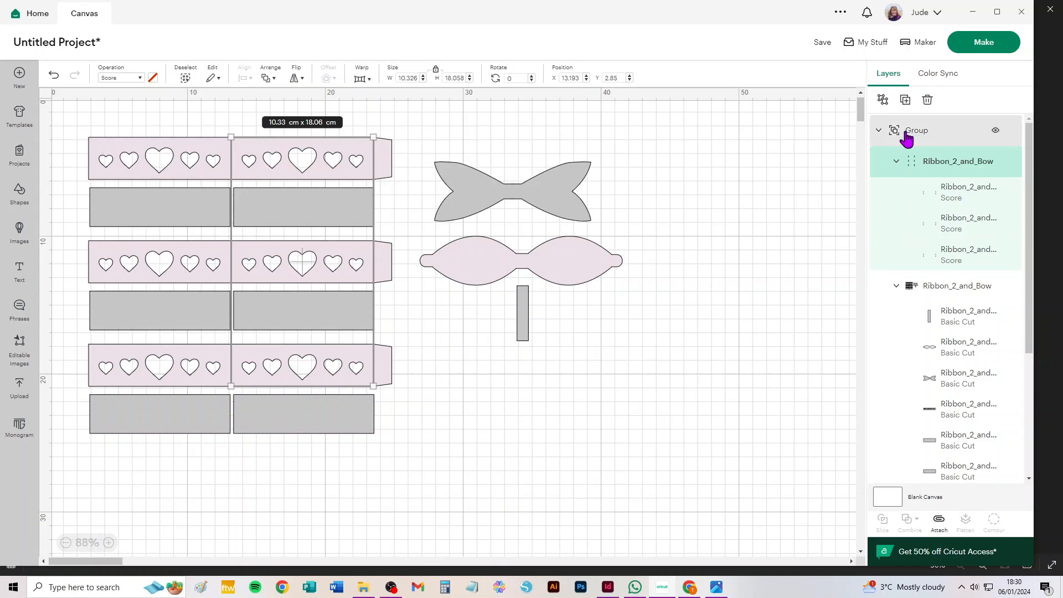
- Ungroup the score lines and the remaining ribbon and bow pieces so that every piece is a separate layer
{"action": "left_click", "coordinate": [883, 100]}
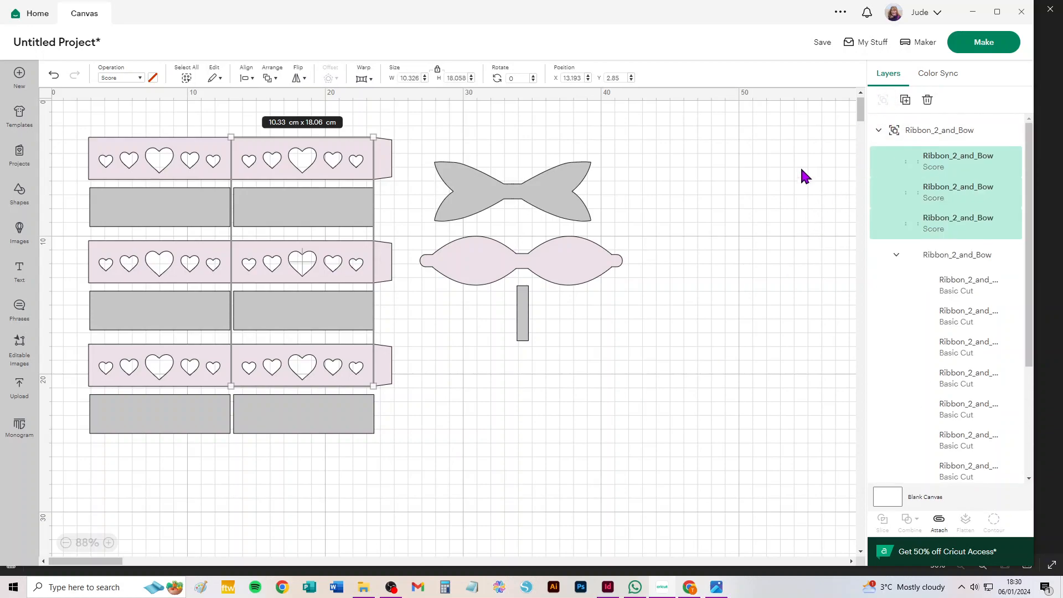
{"action": "left_click", "coordinate": [716, 327]}
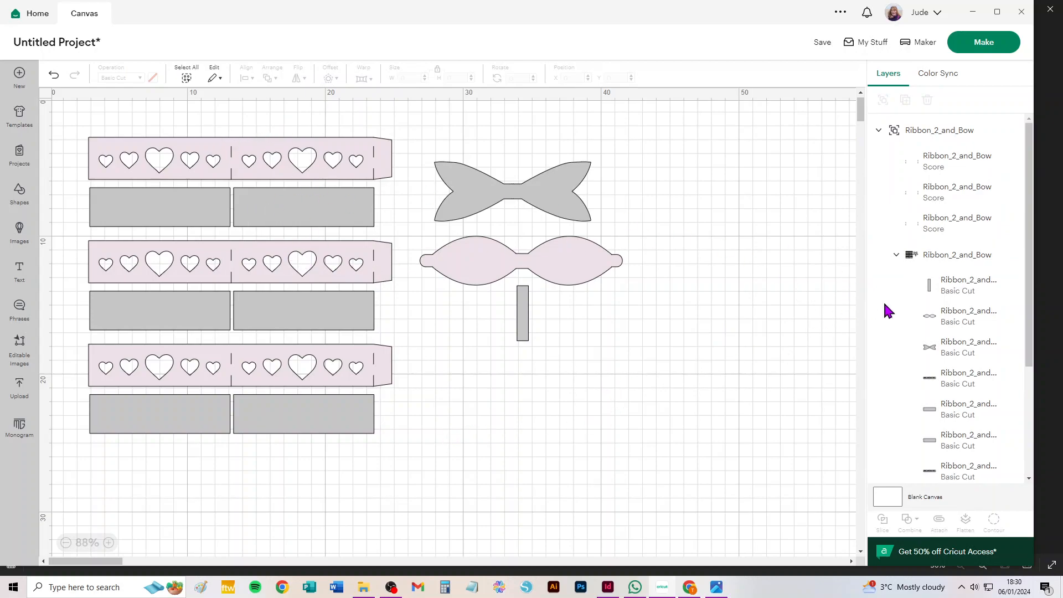
{"action": "left_click", "coordinate": [957, 261]}
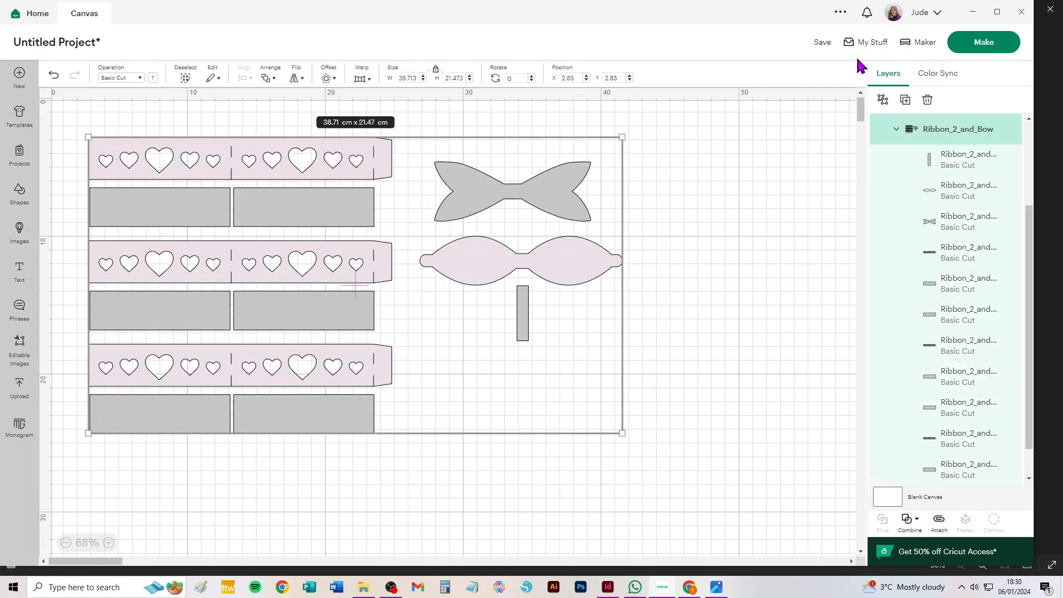
{"action": "left_click", "coordinate": [884, 102]}
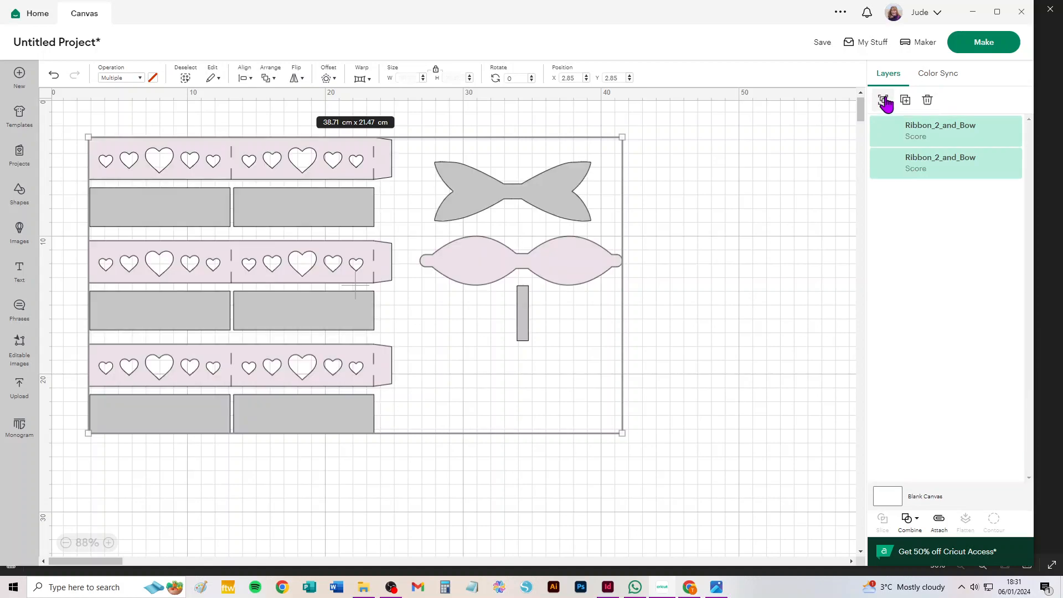
{"action": "left_click", "coordinate": [699, 264]}
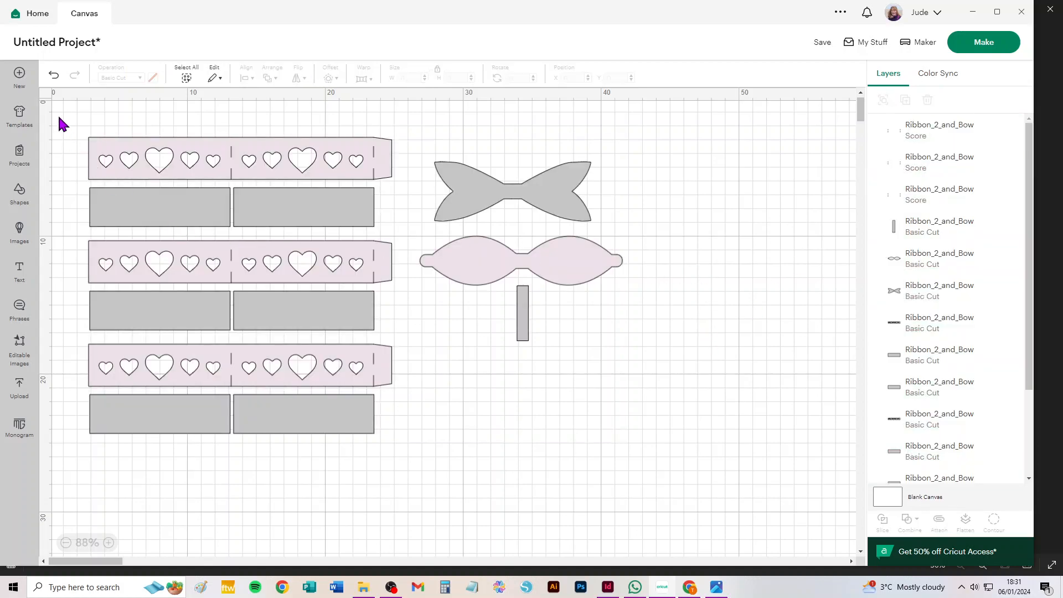
- Attach the score lines to each of the three pink heart strips, one strip at a time
{"action": "left_click_drag", "start_coordinate": [63, 113], "coordinate": [404, 175]}
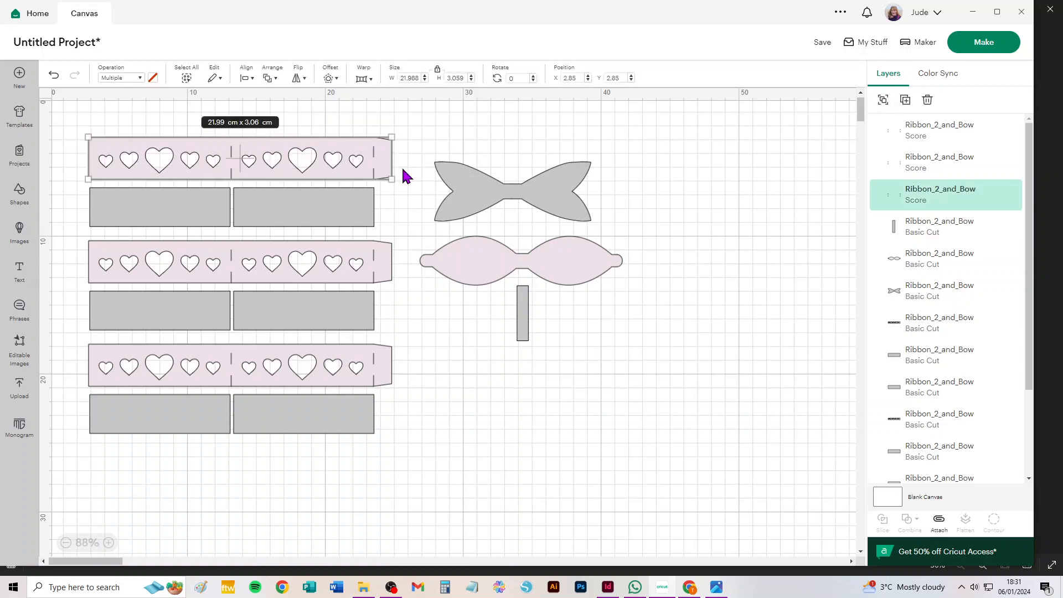
{"action": "left_click", "coordinate": [939, 522]}
{"action": "left_click_drag", "start_coordinate": [59, 250], "coordinate": [404, 280]}
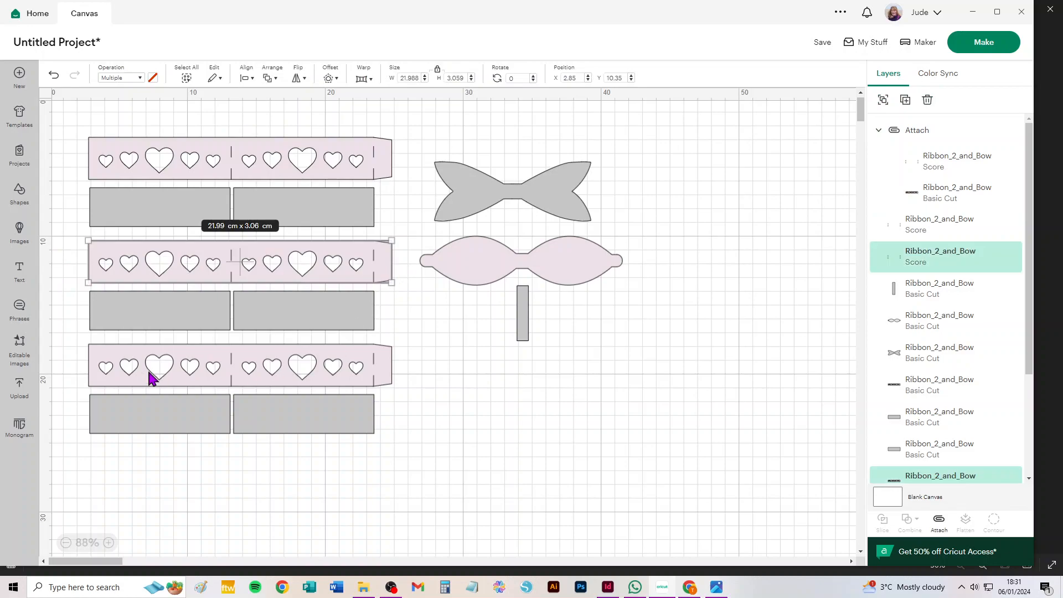
{"action": "left_click", "coordinate": [940, 522]}
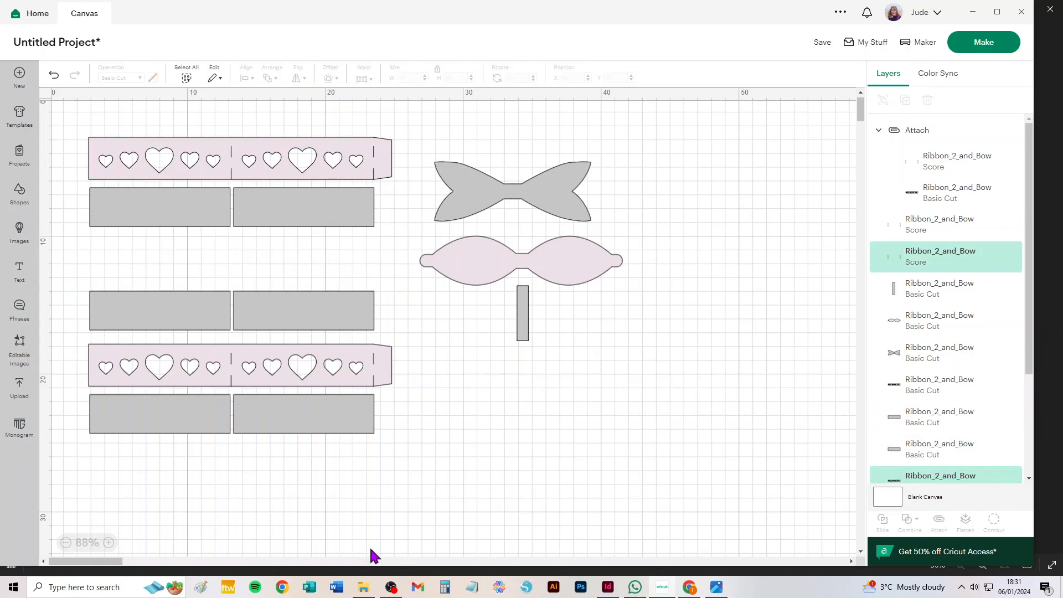
{"action": "left_click_drag", "start_coordinate": [64, 360], "coordinate": [454, 373]}
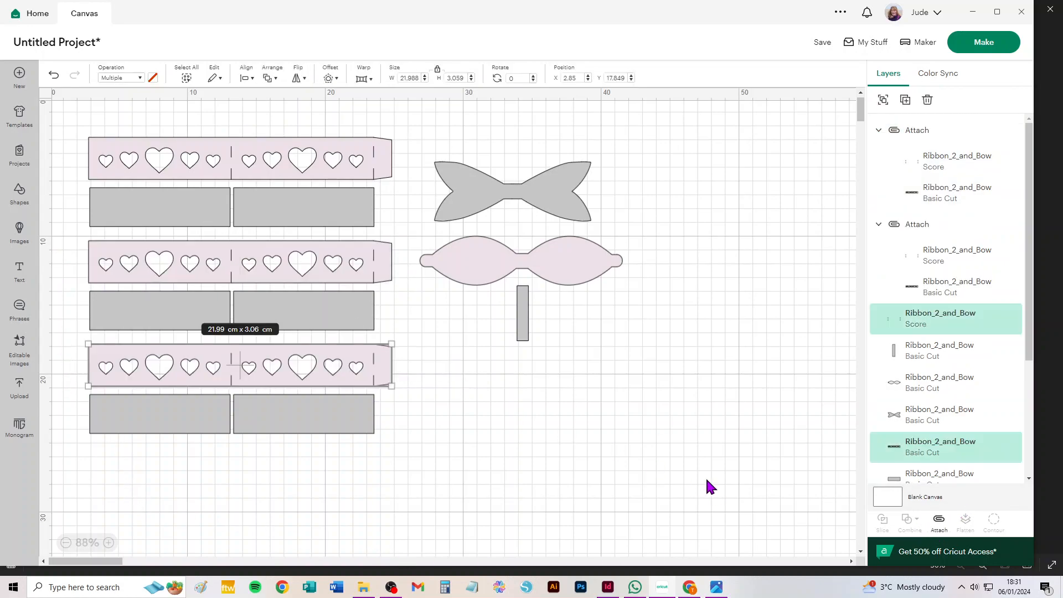
{"action": "left_click", "coordinate": [940, 523]}
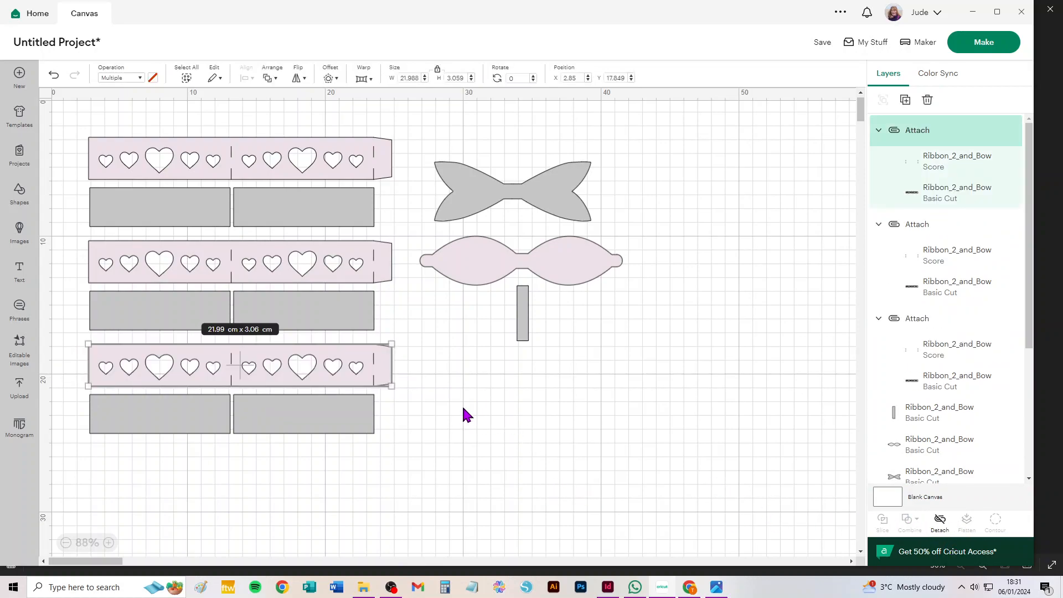
- Send the ribbon and bow to the mats, set mat 1's material size to 21 cm x 29.7 cm (A4) and choose a size for mat 2
{"action": "left_click", "coordinate": [973, 48]}
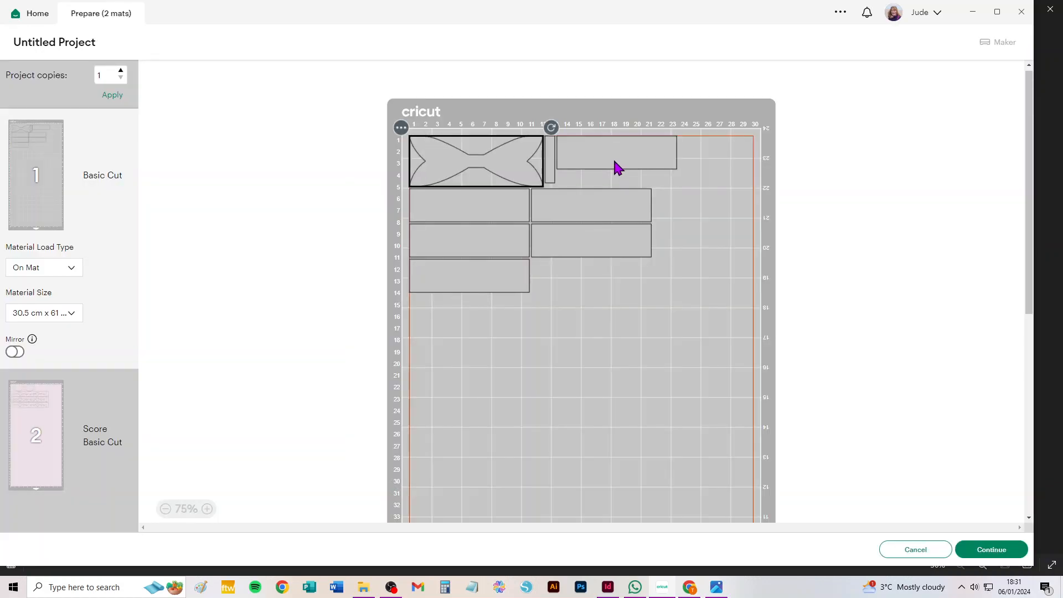
{"action": "left_click", "coordinate": [55, 313]}
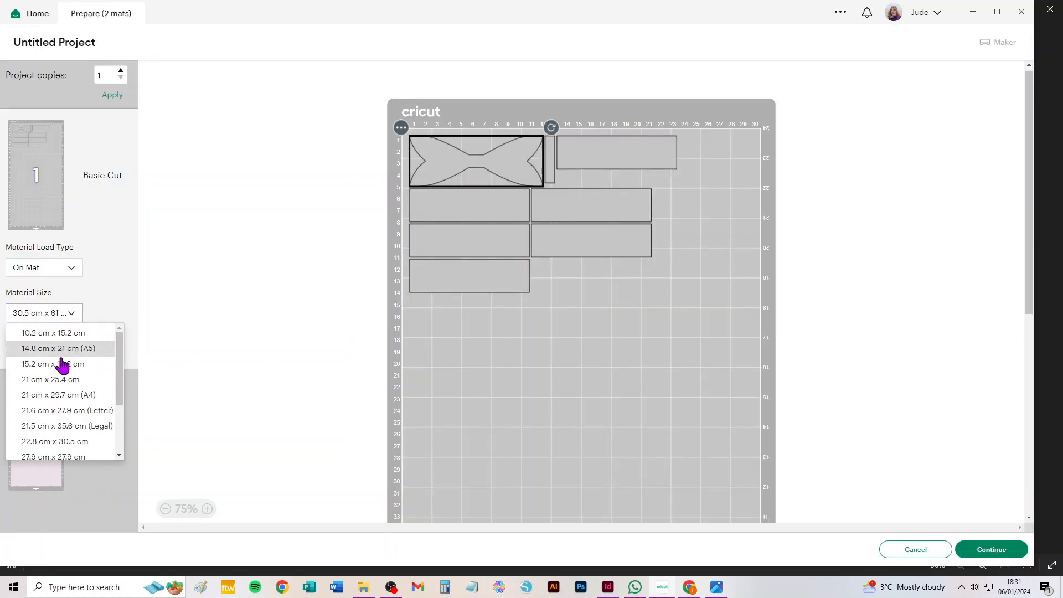
{"action": "left_click", "coordinate": [63, 395]}
{"action": "left_click", "coordinate": [33, 347]}
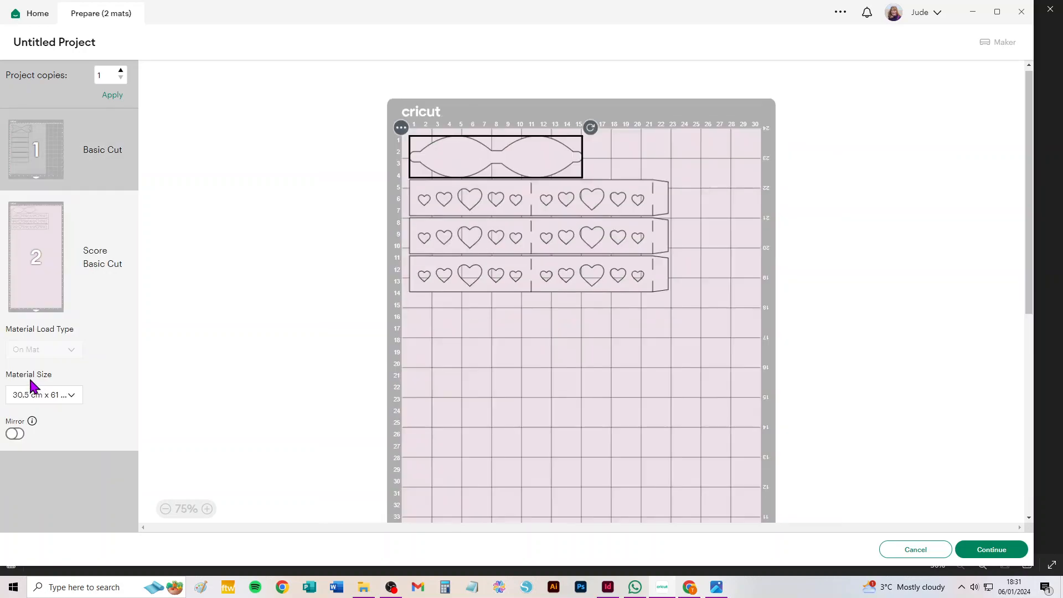
{"action": "left_click", "coordinate": [35, 403]}
{"action": "left_click", "coordinate": [35, 430]}
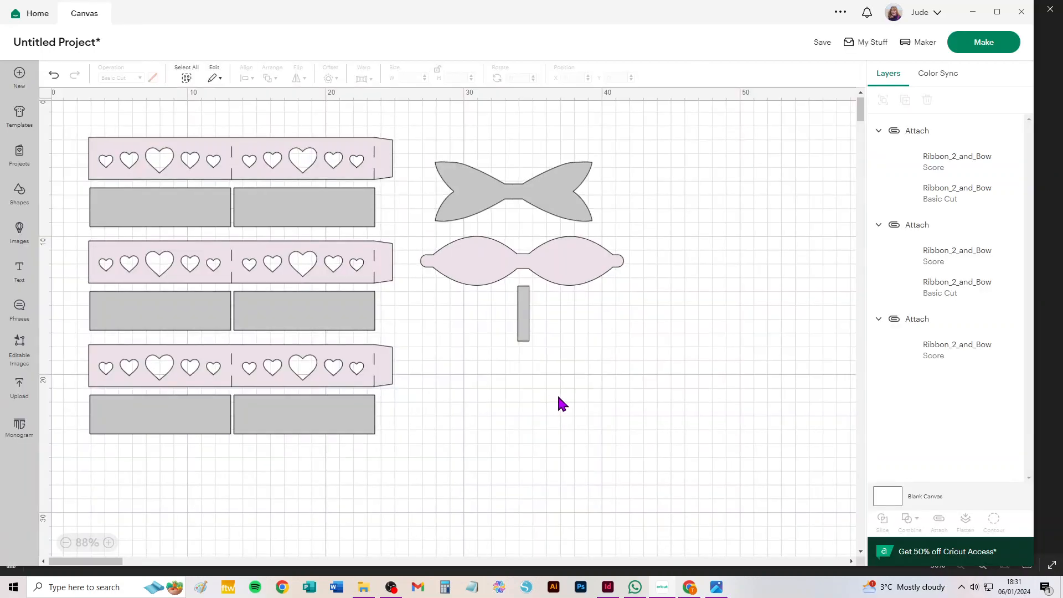
- Clear the canvas and add the pink ribbon and bow design with double rows of hearts from the recent uploads
{"action": "key", "text": "Delete"}
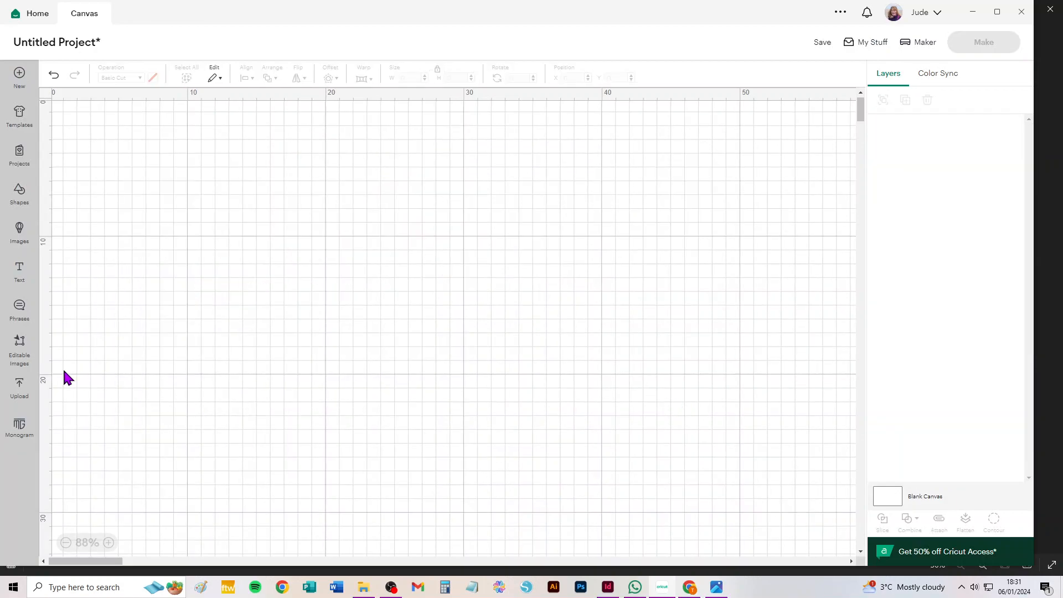
{"action": "left_click", "coordinate": [19, 388]}
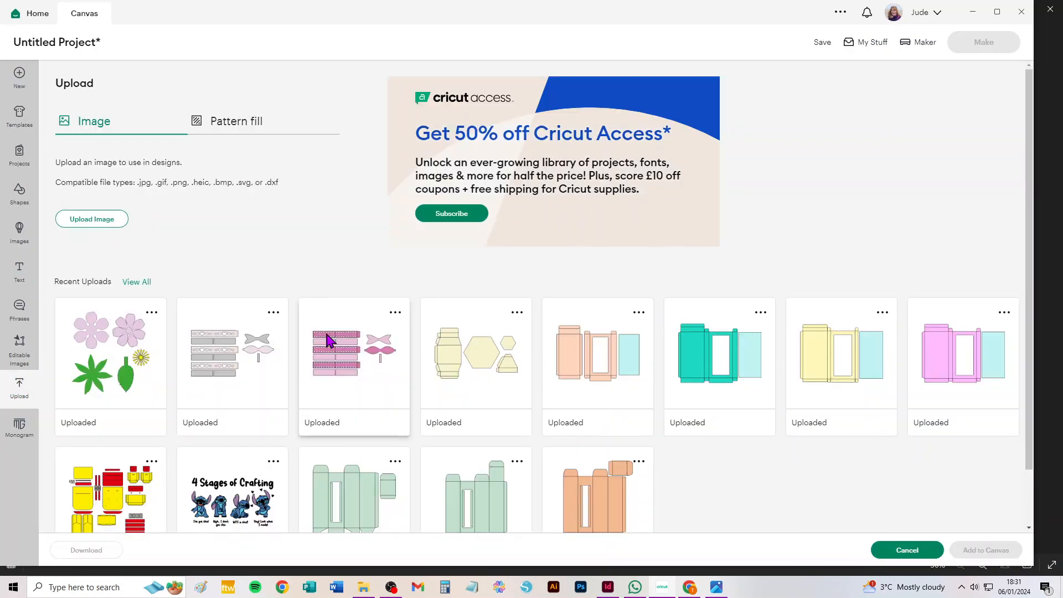
{"action": "left_click", "coordinate": [347, 368]}
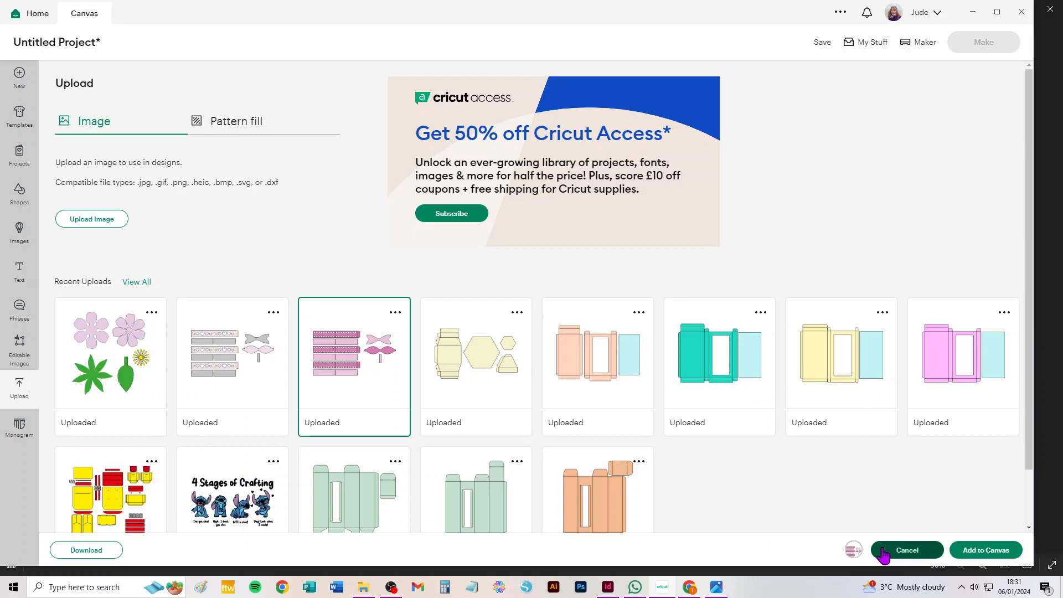
{"action": "left_click", "coordinate": [883, 554]}
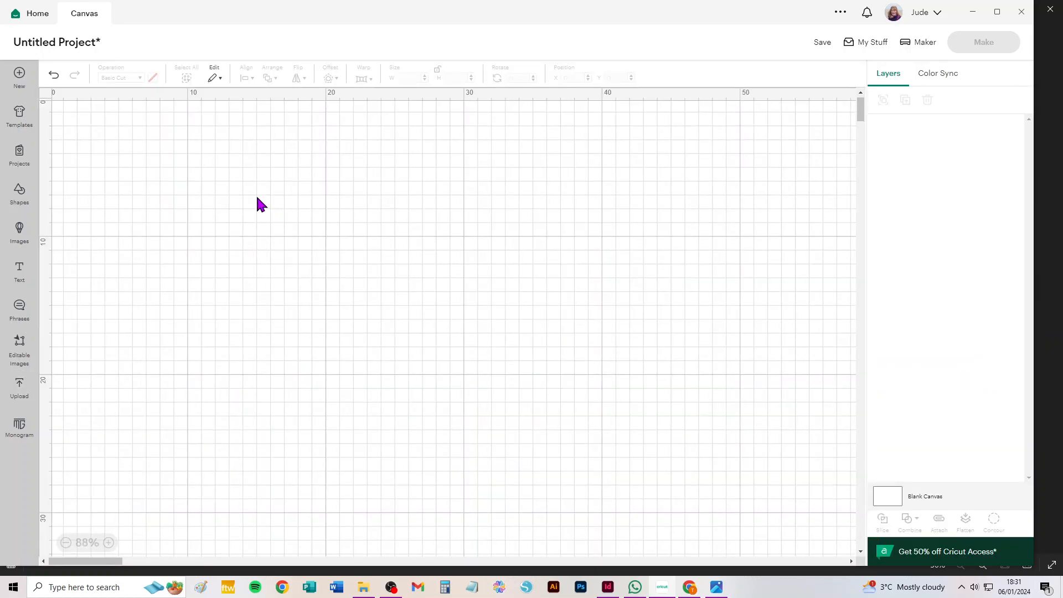
{"action": "scroll", "coordinate": [271, 237], "scroll_direction": "up", "scroll_amount": 1}
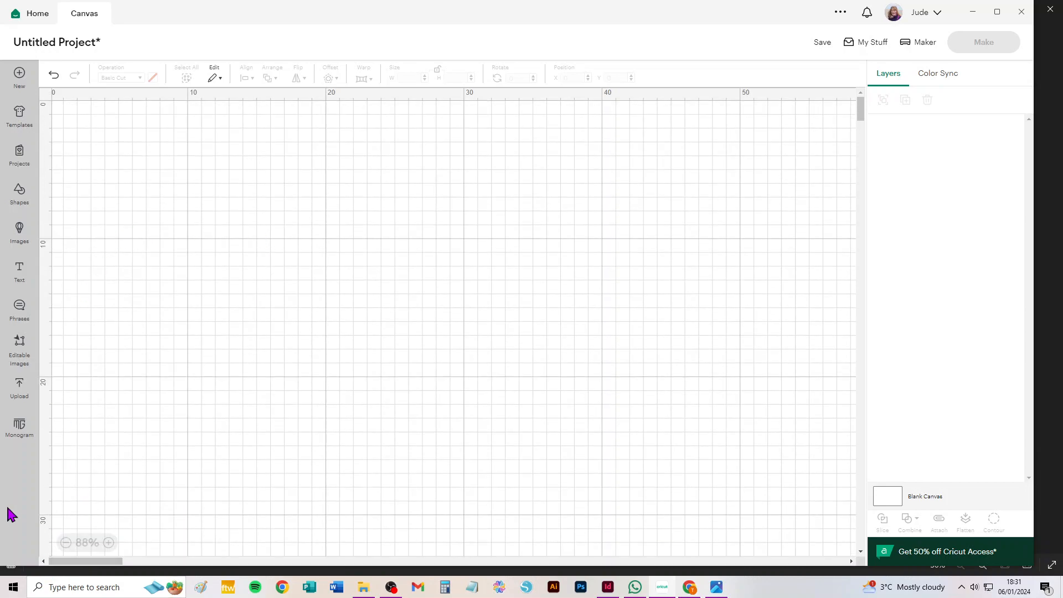
{"action": "left_click", "coordinate": [21, 387]}
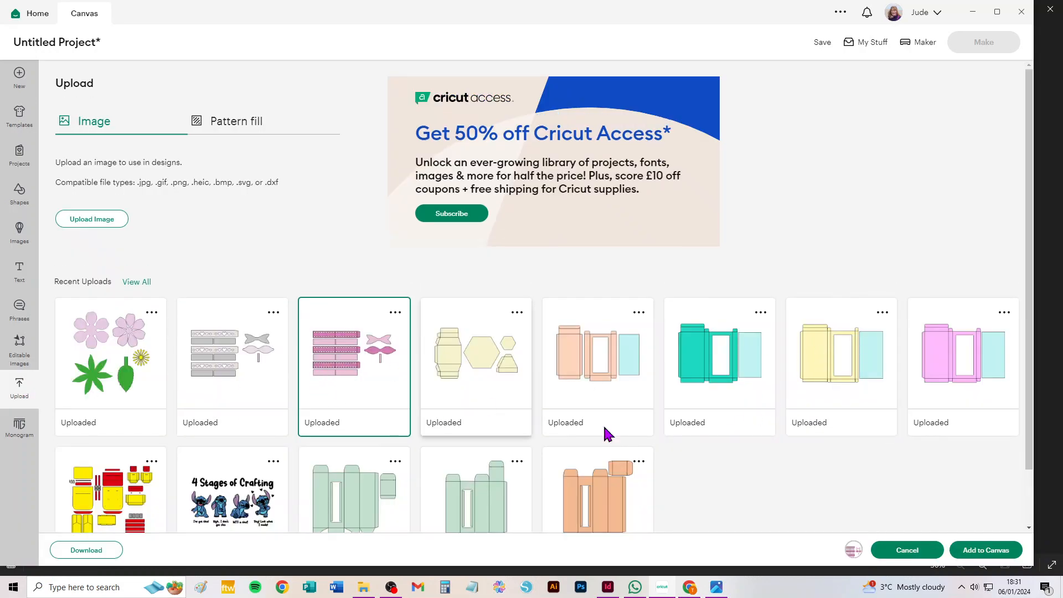
{"action": "left_click", "coordinate": [986, 550]}
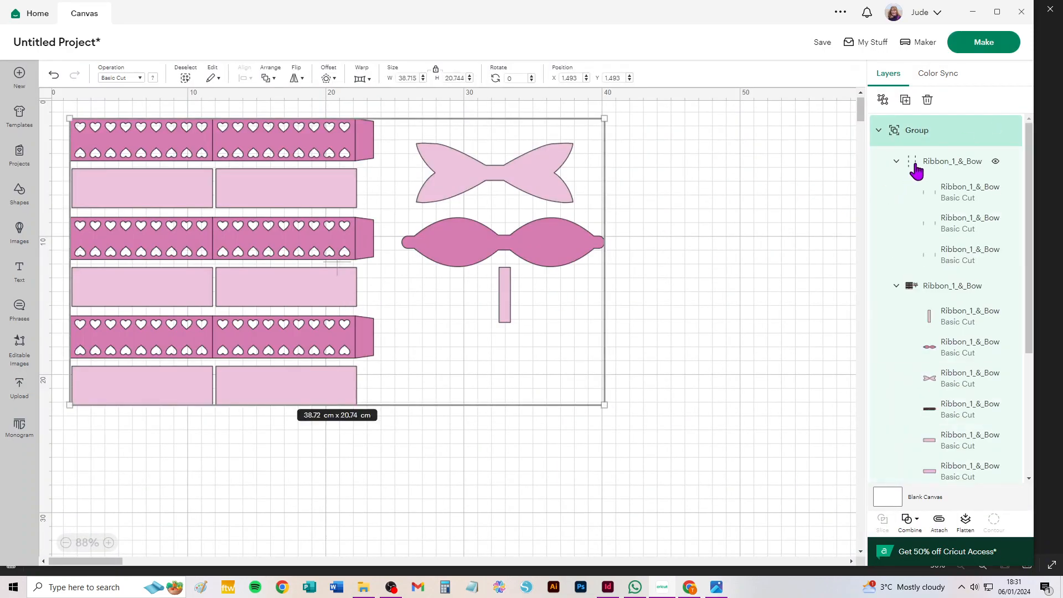
- Change the subgroup of fold lines on the three dark pink heart strips from Basic Cut to Score
{"action": "left_click", "coordinate": [918, 169]}
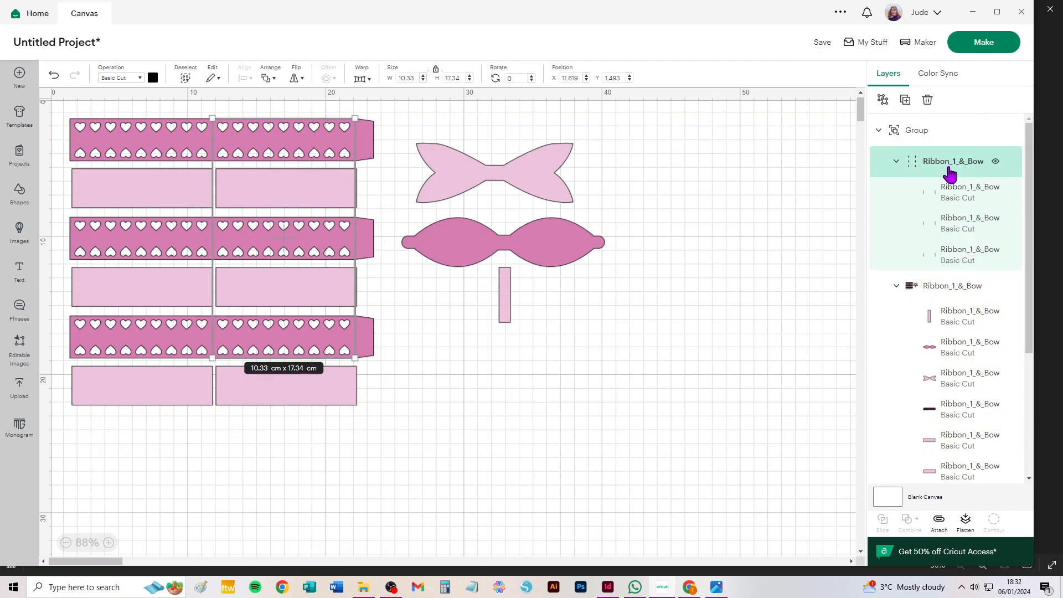
{"action": "left_click", "coordinate": [123, 79]}
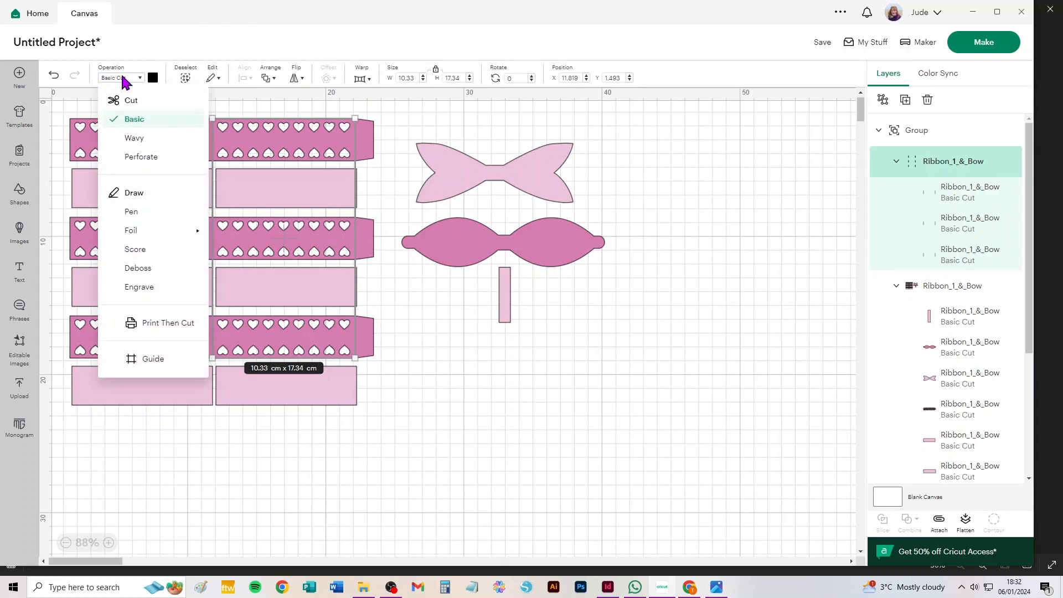
{"action": "left_click", "coordinate": [135, 250]}
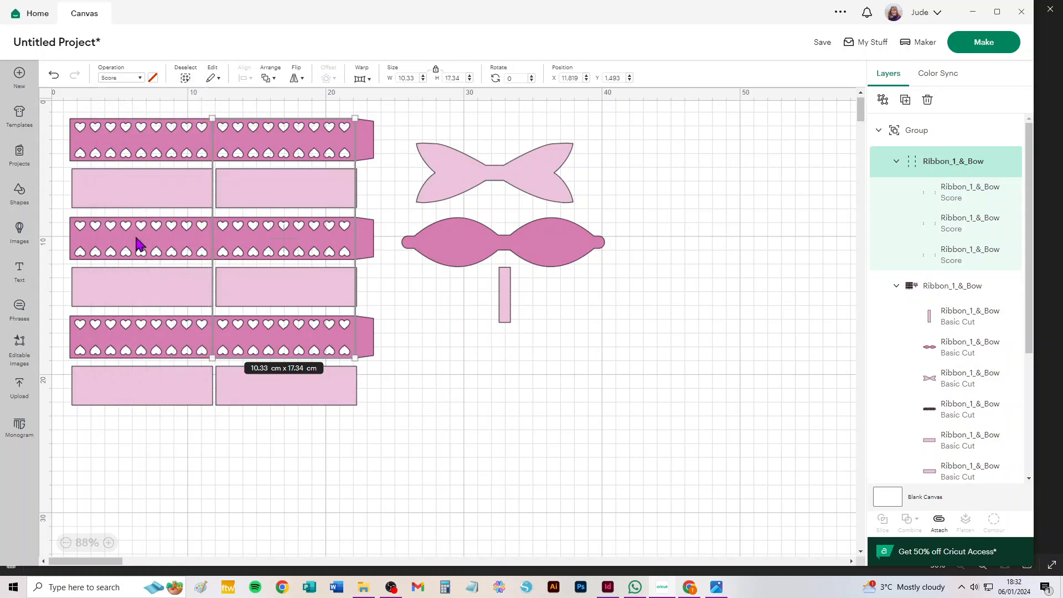
- Ungroup the score lines and all ribbon and bow pieces into separate layers and clear the selection
{"action": "left_click", "coordinate": [883, 101]}
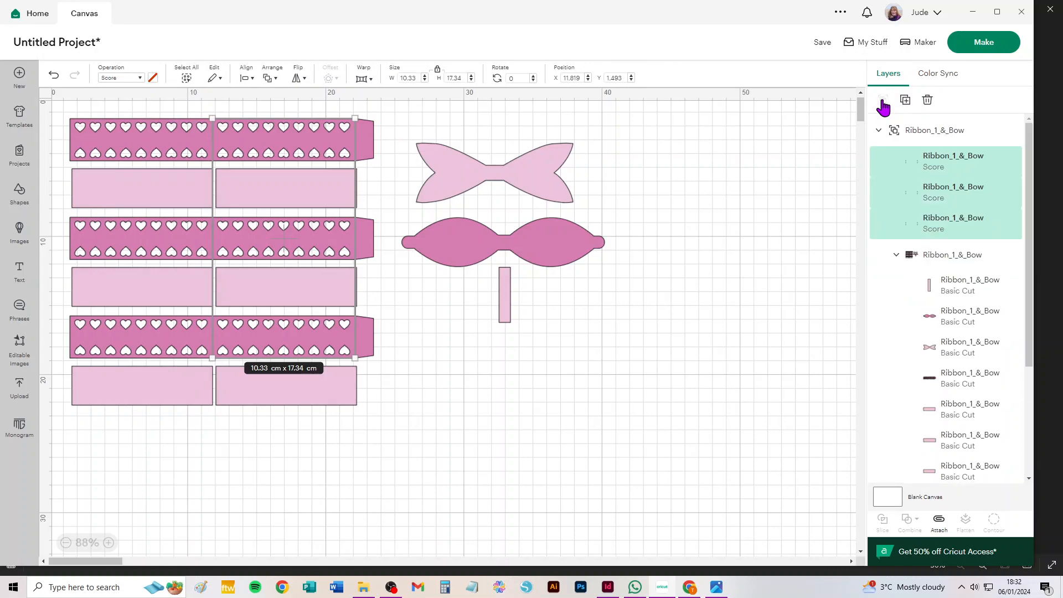
{"action": "left_click", "coordinate": [932, 258]}
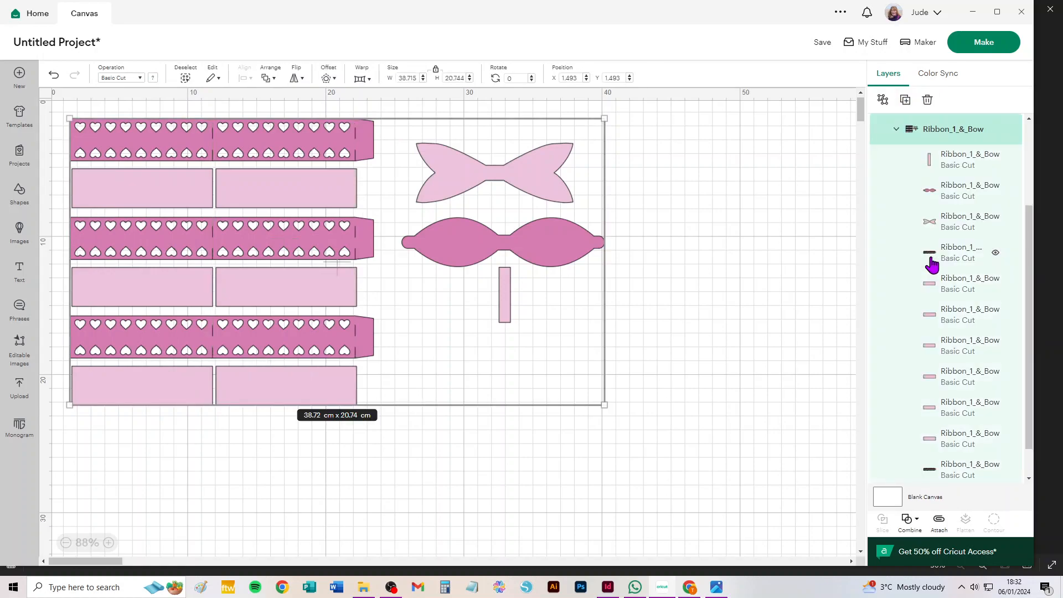
{"action": "left_click", "coordinate": [883, 101]}
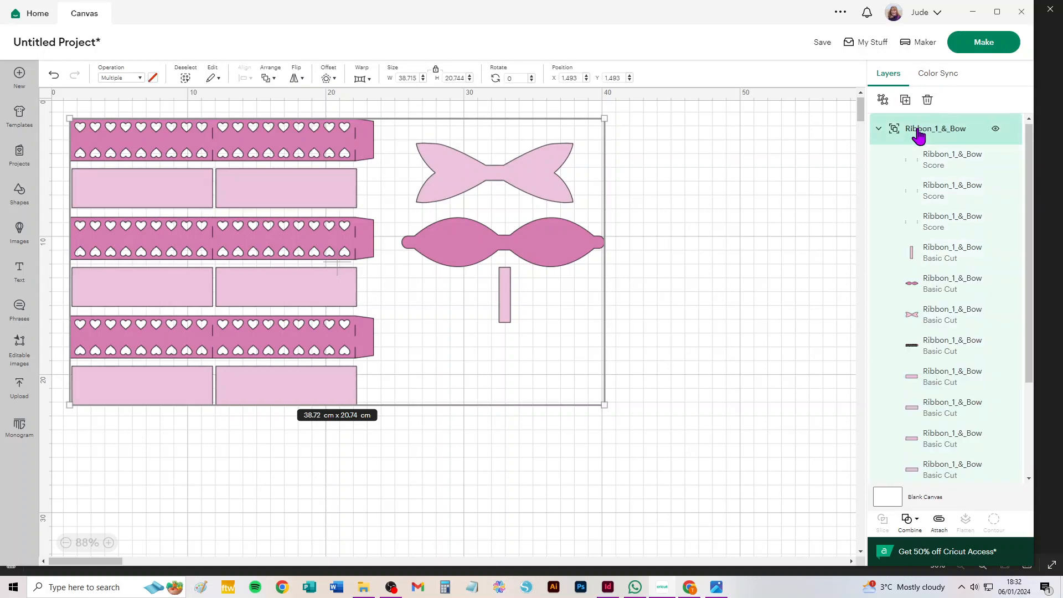
{"action": "left_click", "coordinate": [883, 100]}
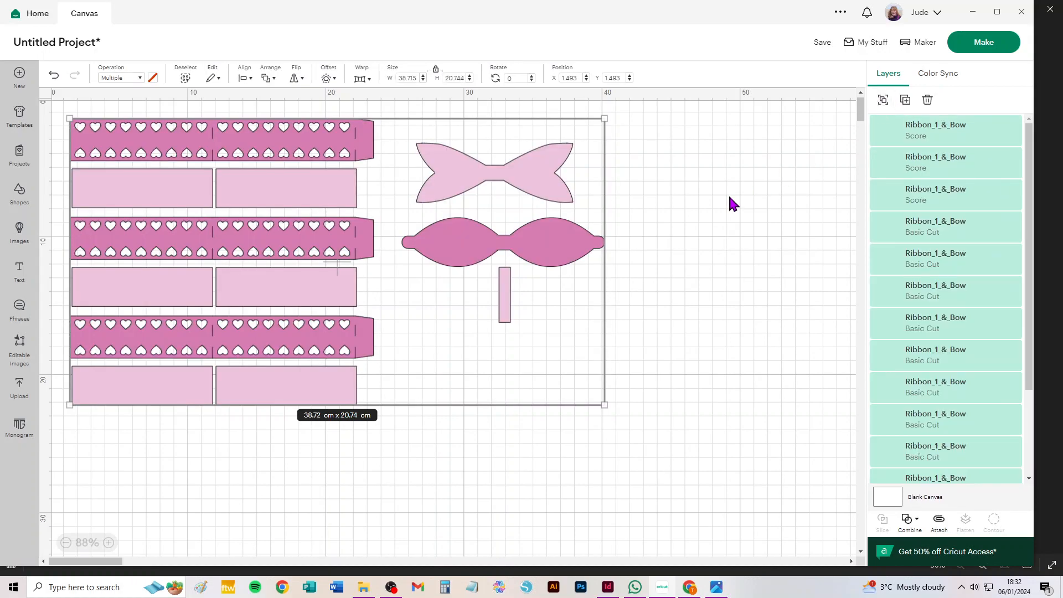
{"action": "left_click", "coordinate": [732, 197]}
{"action": "left_click_drag", "start_coordinate": [715, 508], "coordinate": [14, 23]}
{"action": "left_click", "coordinate": [709, 430]}
{"action": "left_click", "coordinate": [187, 78]}
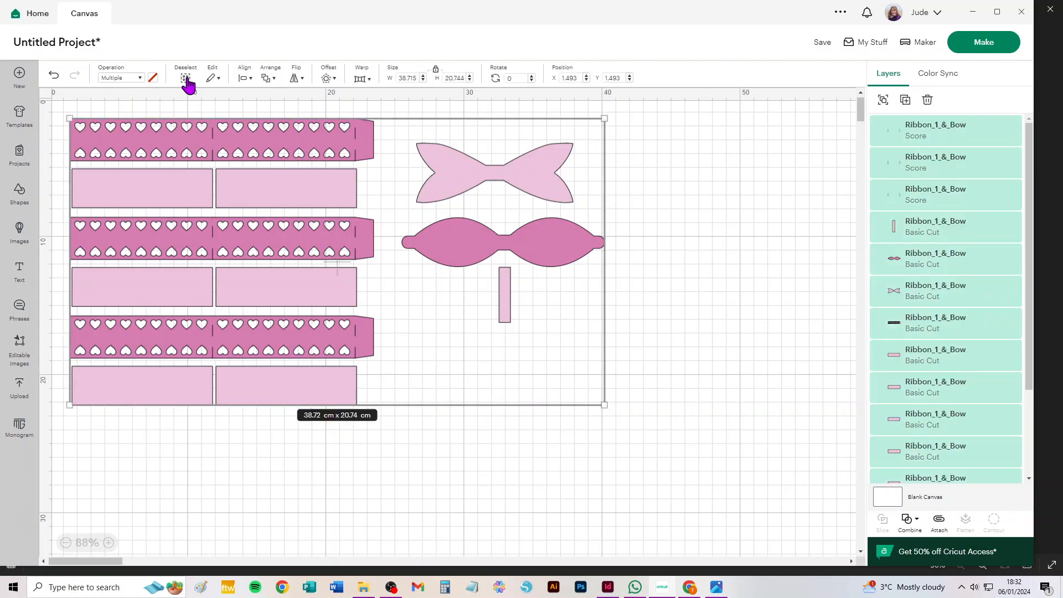
{"action": "left_click", "coordinate": [673, 441]}
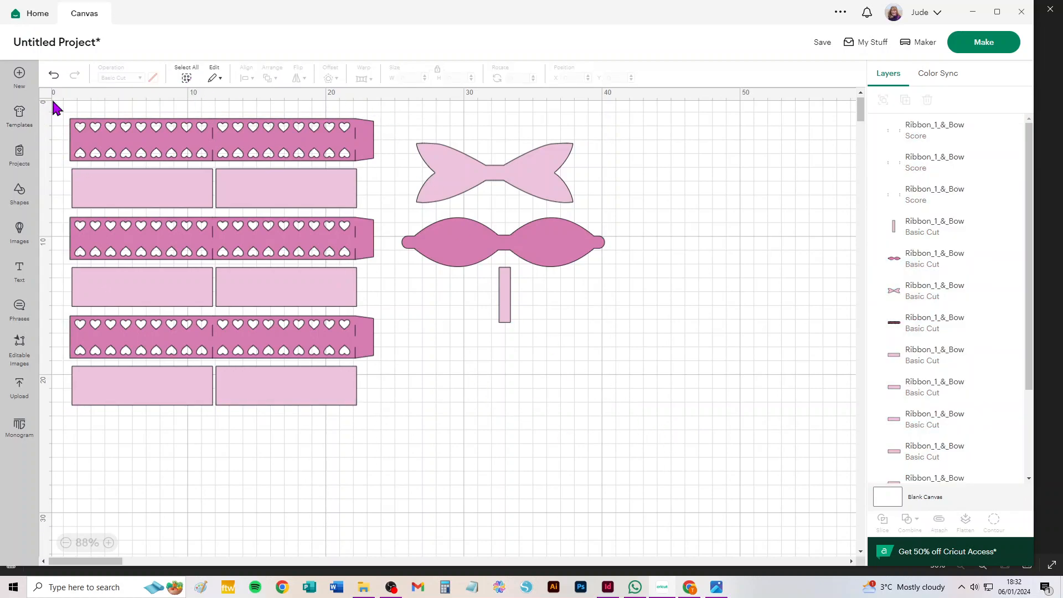
- Attach the score lines to each of the three dark pink heart strips, one strip at a time
{"action": "left_click_drag", "start_coordinate": [57, 107], "coordinate": [381, 149]}
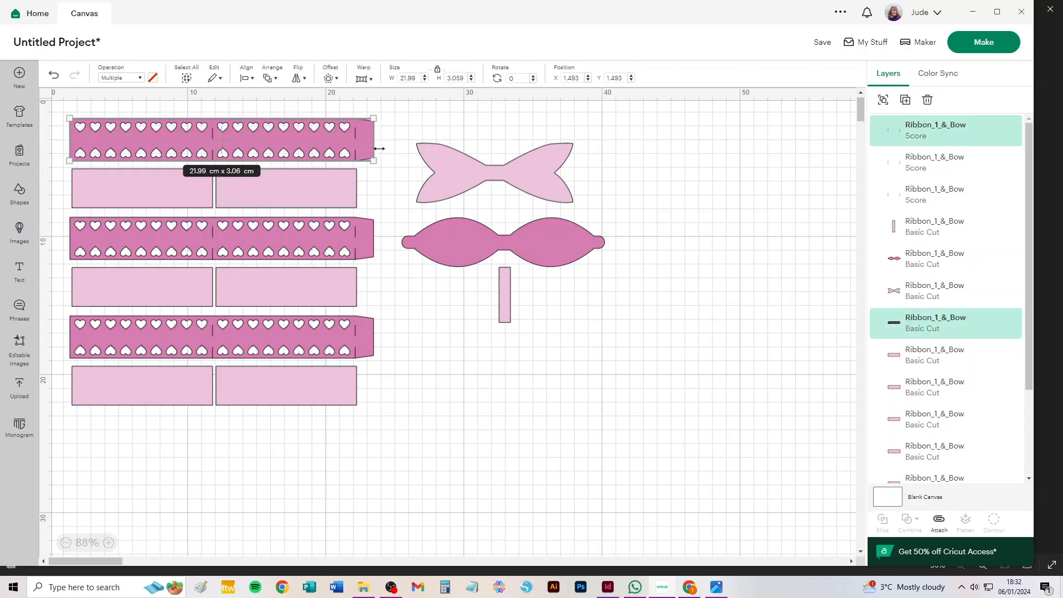
{"action": "left_click", "coordinate": [940, 522]}
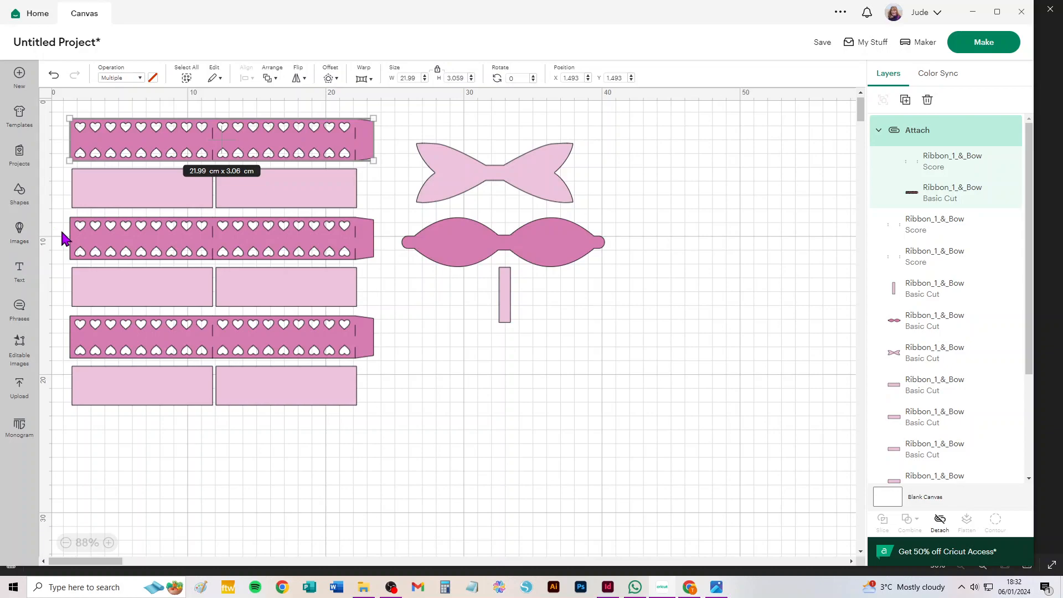
{"action": "left_click_drag", "start_coordinate": [77, 230], "coordinate": [388, 256]}
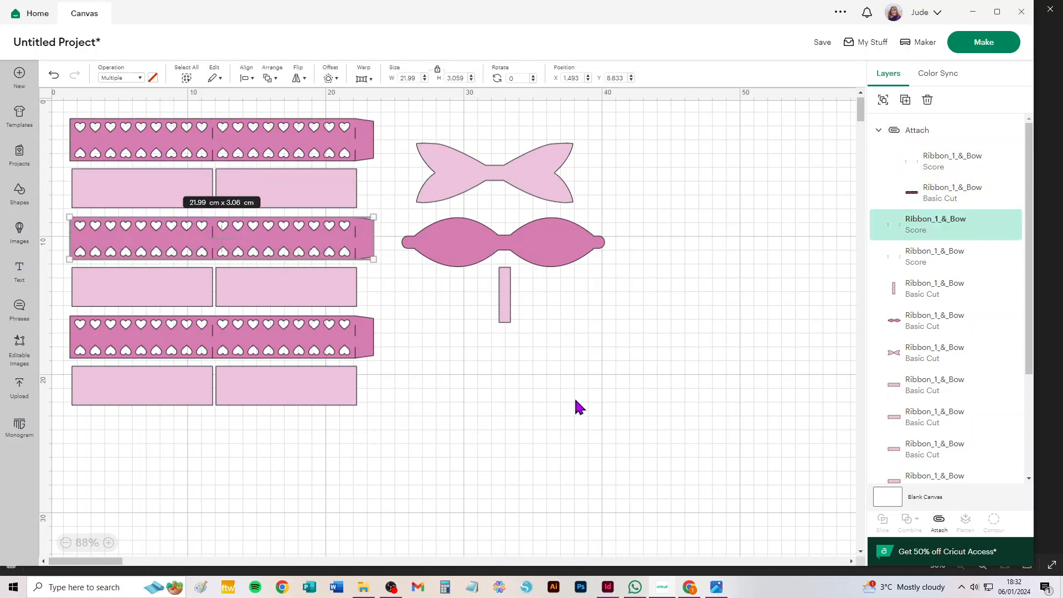
{"action": "left_click", "coordinate": [940, 522]}
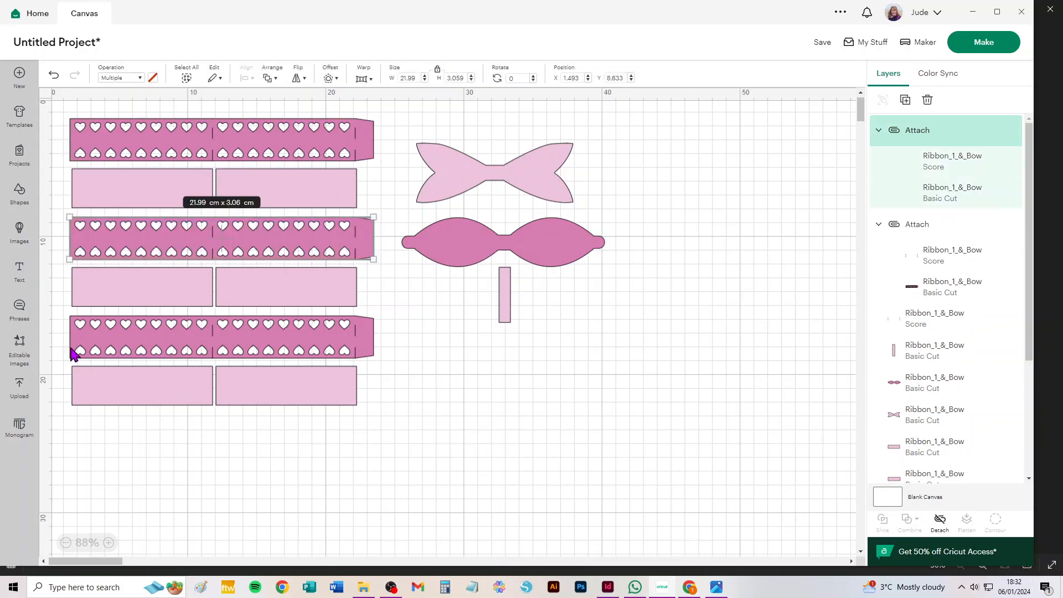
{"action": "left_click_drag", "start_coordinate": [59, 327], "coordinate": [400, 359]}
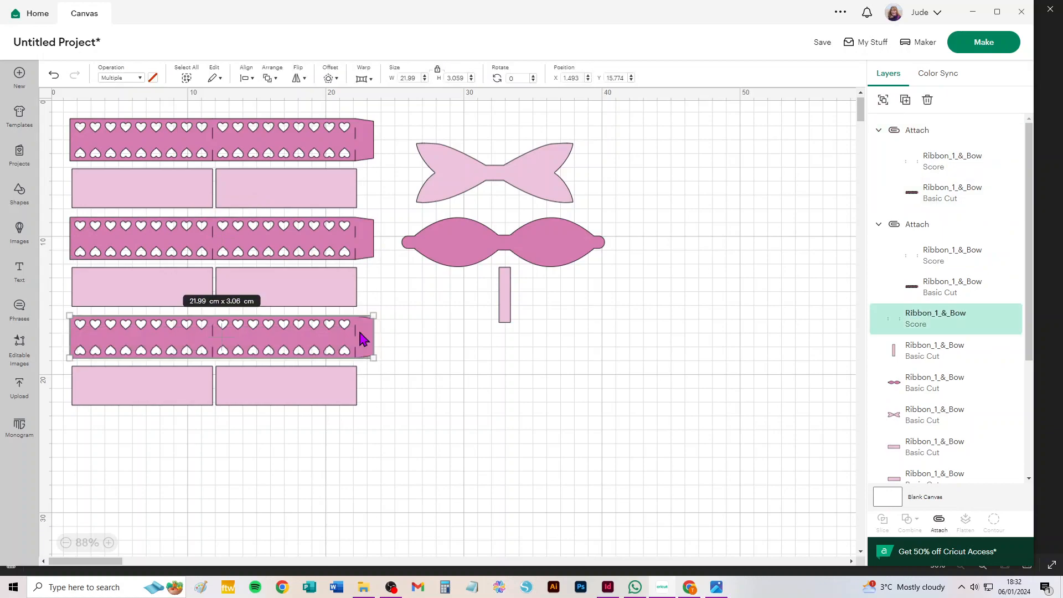
{"action": "left_click", "coordinate": [939, 522]}
- Send the design to the mats, set the material size of mats 1 and 2 to 21 cm x 29.7 cm (A4), and return to the canvas
{"action": "left_click", "coordinate": [1009, 52]}
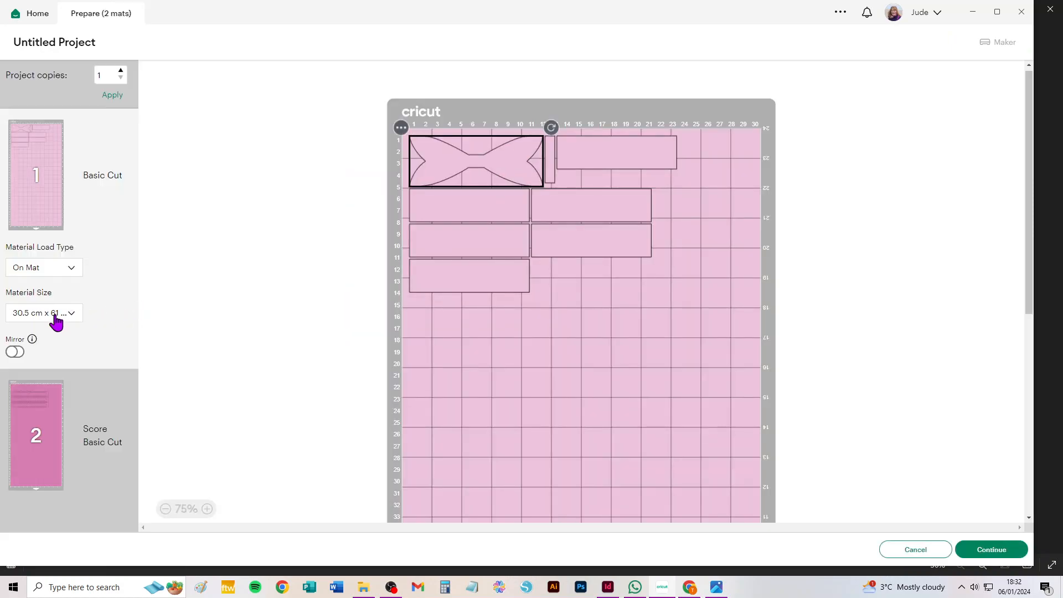
{"action": "left_click", "coordinate": [53, 315]}
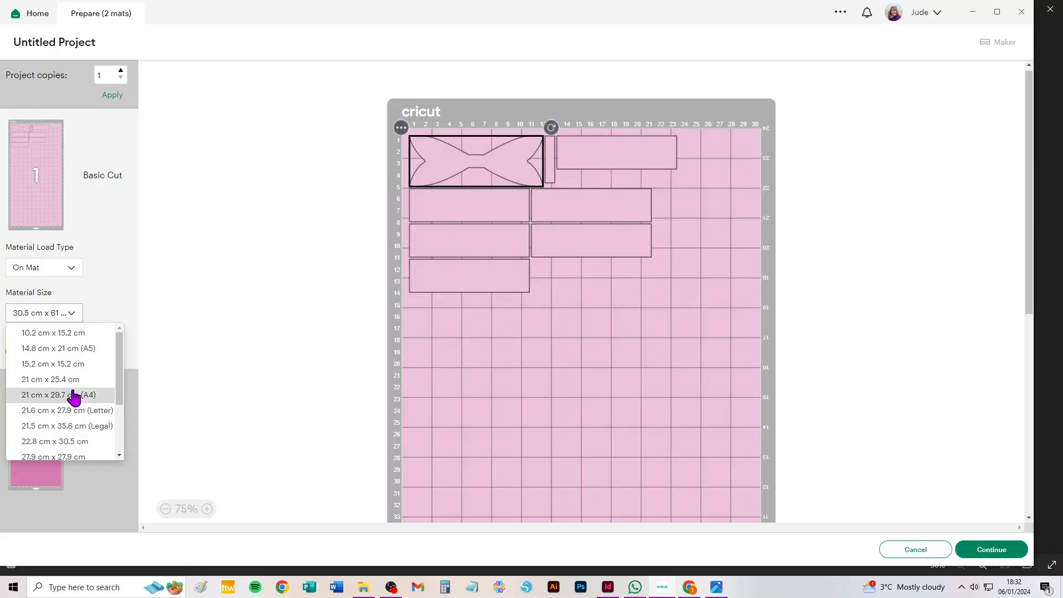
{"action": "left_click", "coordinate": [73, 396]}
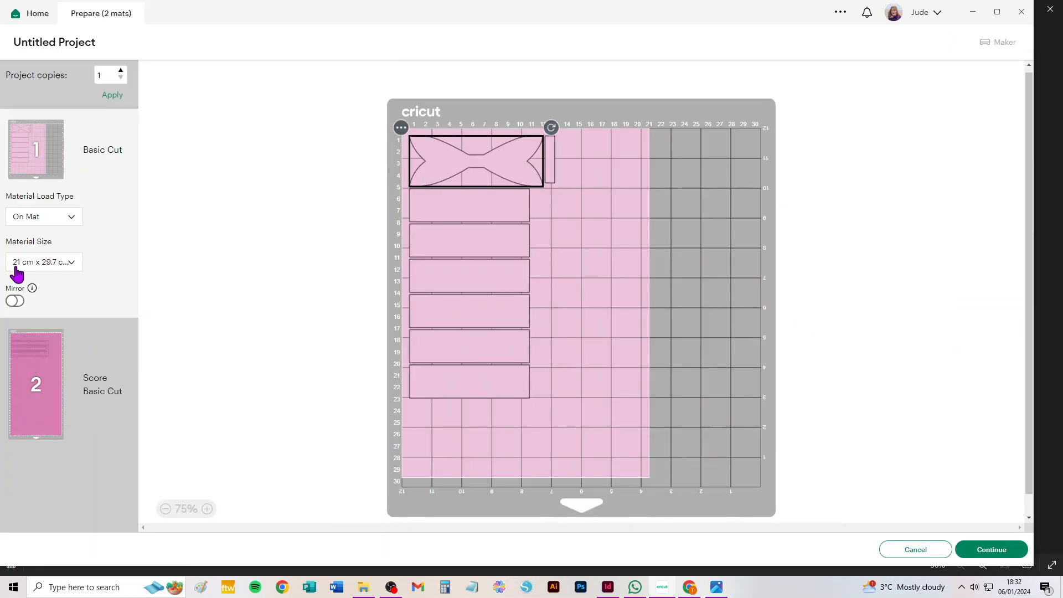
{"action": "left_click", "coordinate": [44, 402]}
{"action": "left_click", "coordinate": [61, 396]}
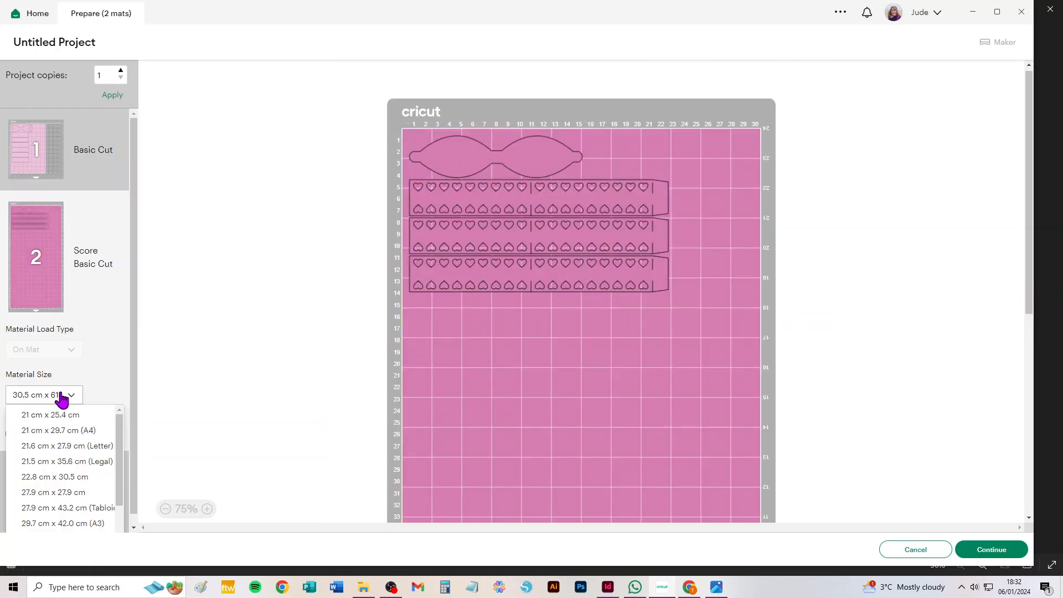
{"action": "left_click", "coordinate": [51, 431]}
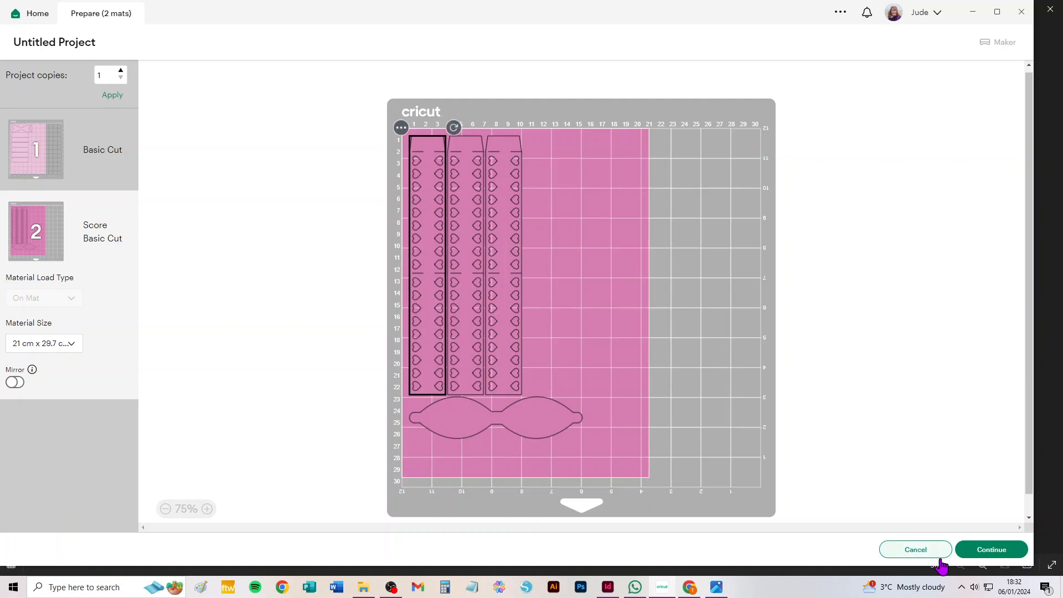
{"action": "left_click", "coordinate": [909, 551]}
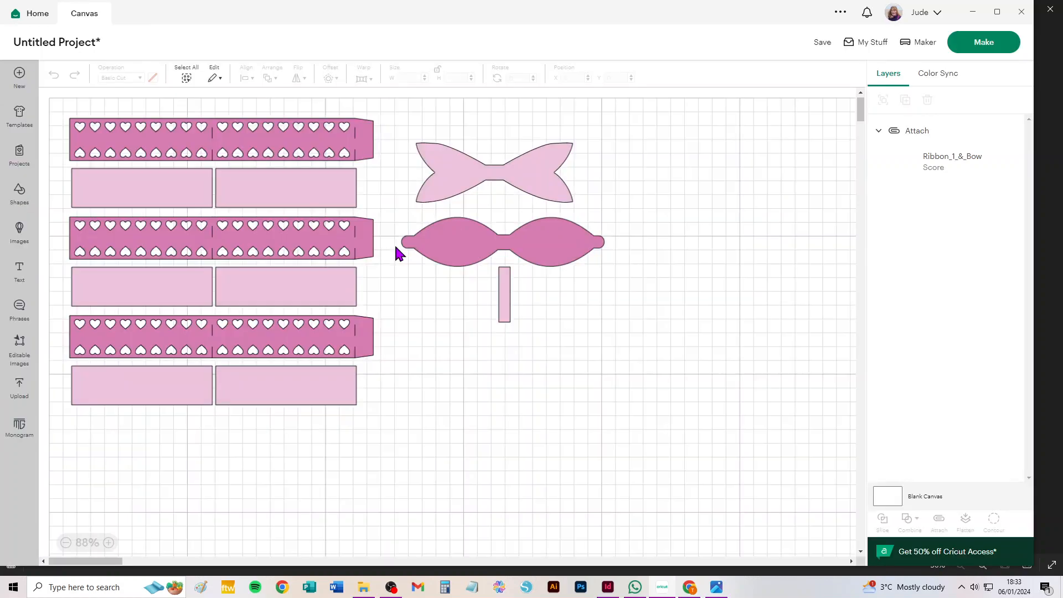
- Delete all the ribbon and bow pieces and add the flowers and leaves design from the recent uploads
{"action": "key", "text": "ctrl+a"}
{"action": "key", "text": "Delete"}
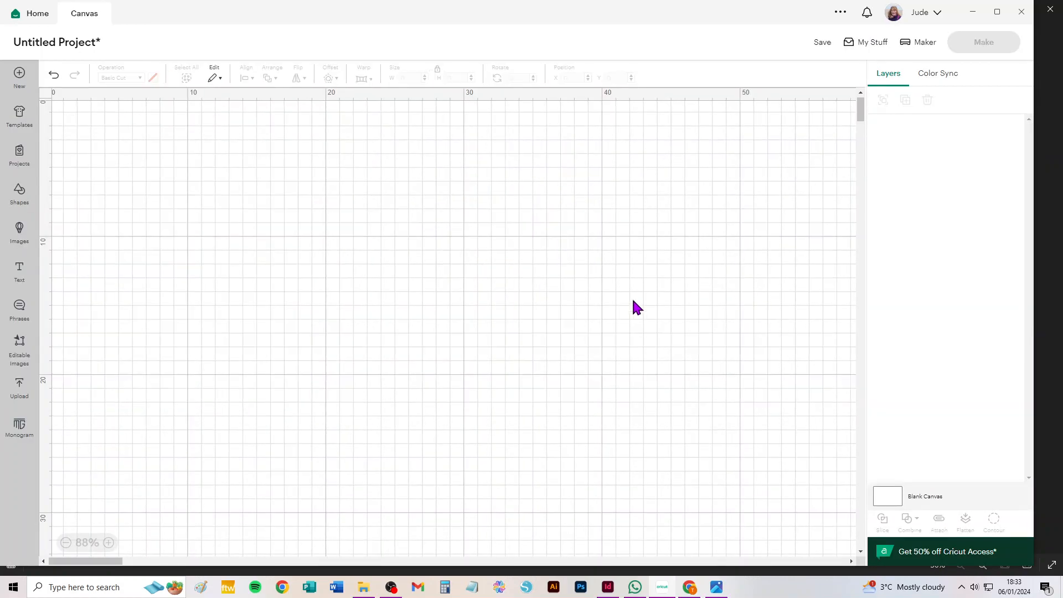
{"action": "left_click", "coordinate": [18, 388]}
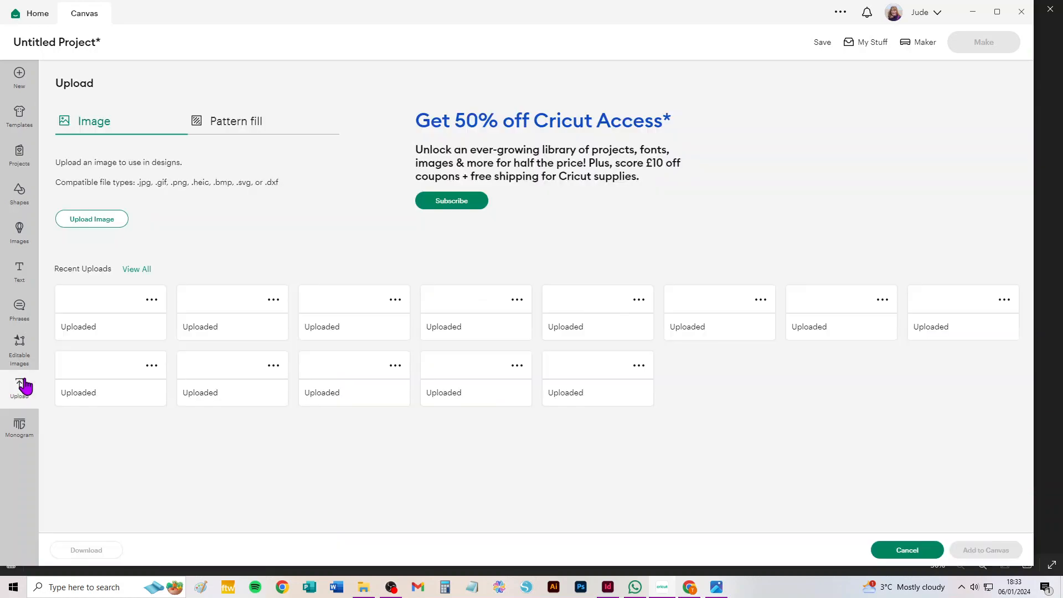
{"action": "left_click", "coordinate": [114, 333]}
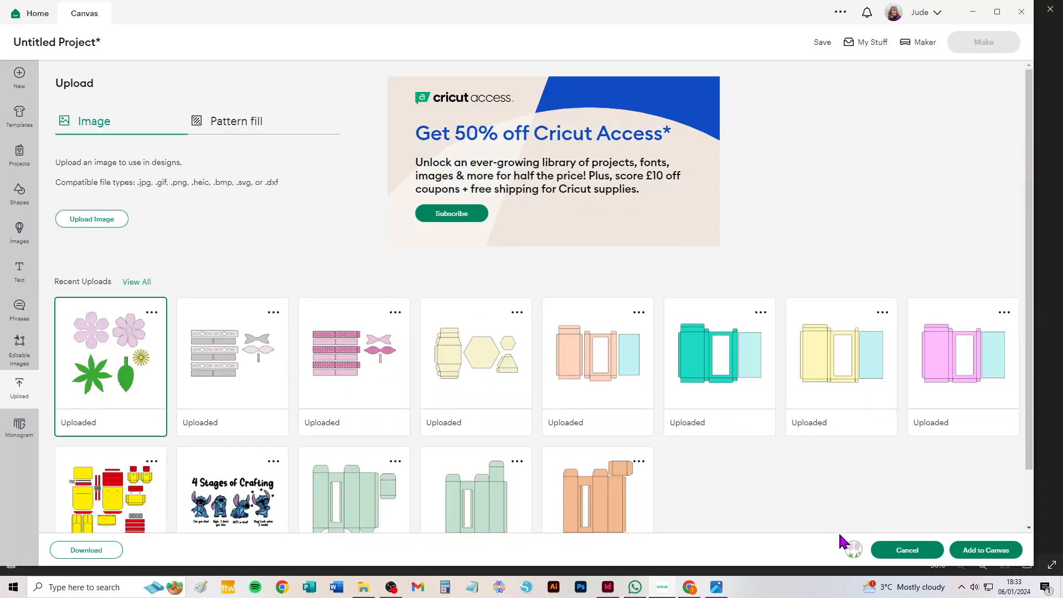
{"action": "left_click", "coordinate": [987, 551]}
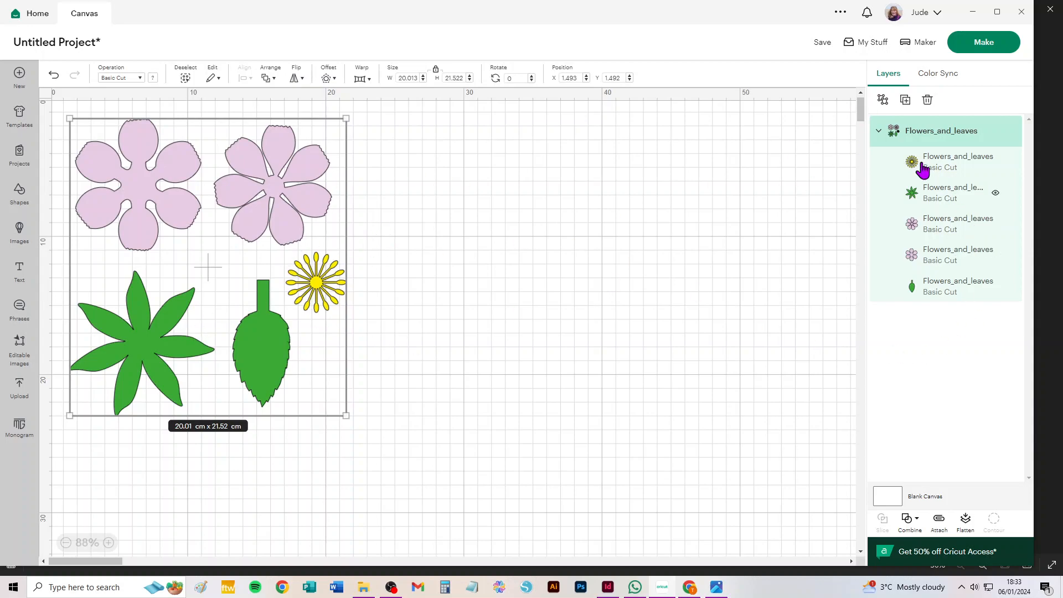
- Ungroup the flowers and leaves design, clear the selection, and move the yellow flower centre to the upper-right area of the canvas
{"action": "left_click", "coordinate": [883, 100]}
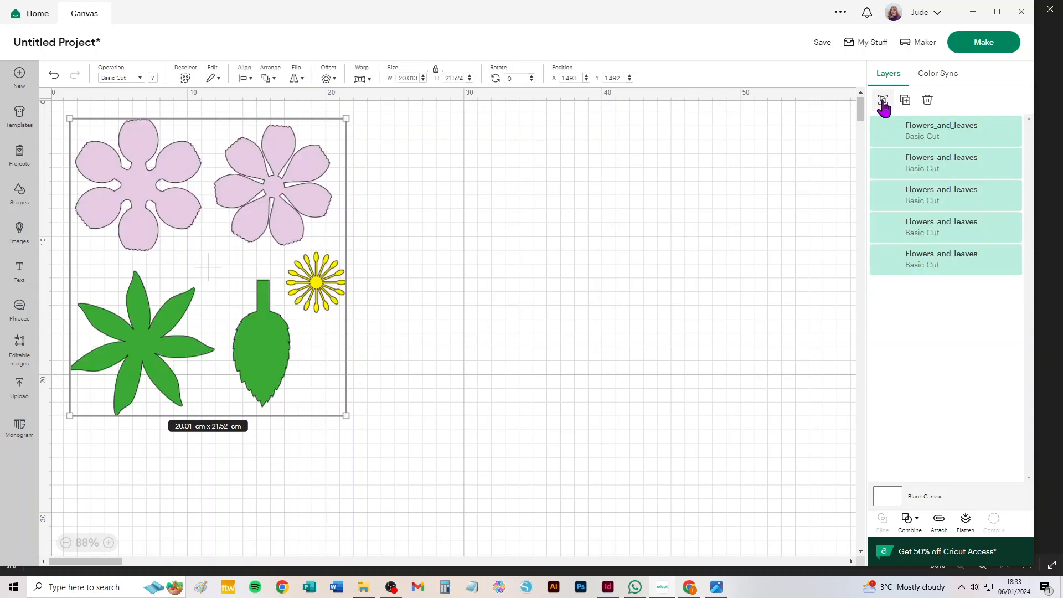
{"action": "left_click", "coordinate": [487, 290]}
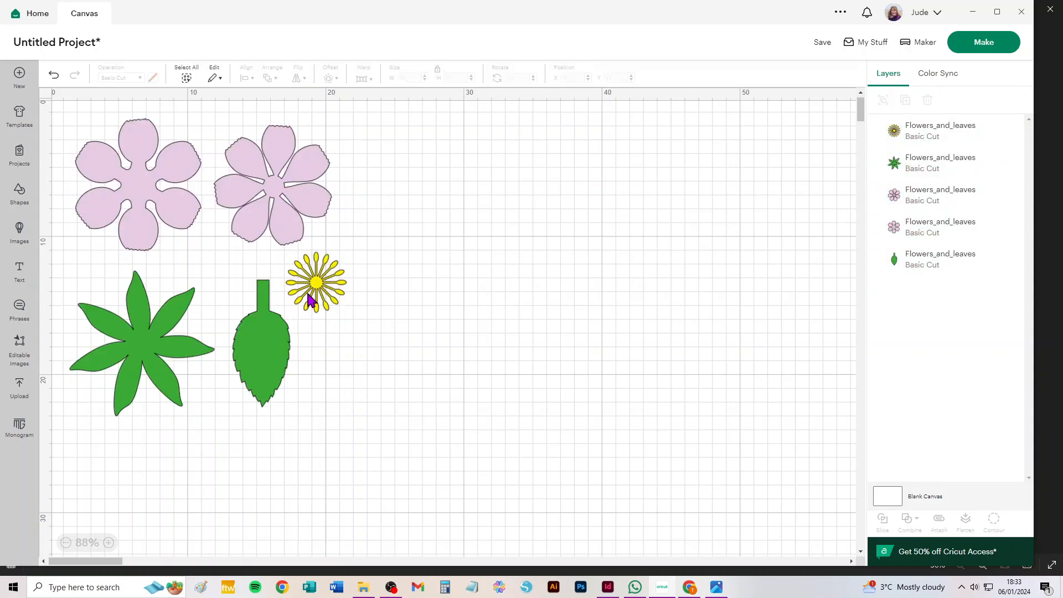
{"action": "left_click_drag", "start_coordinate": [319, 284], "coordinate": [812, 145]}
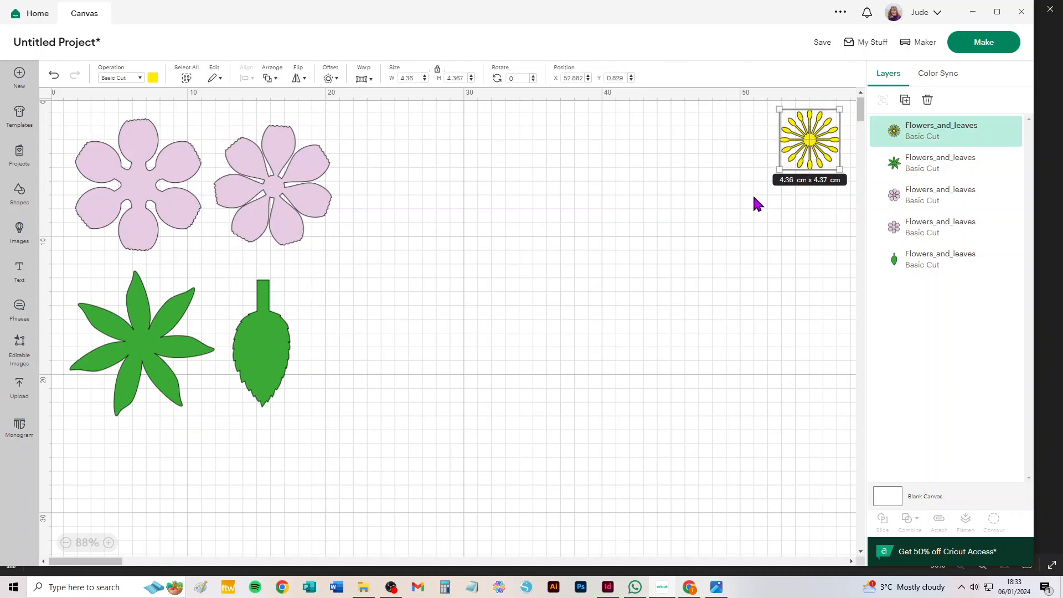
- Duplicate the yellow flower centre until there are four, arranged in two rows of two
{"action": "key", "text": "ctrl+d"}
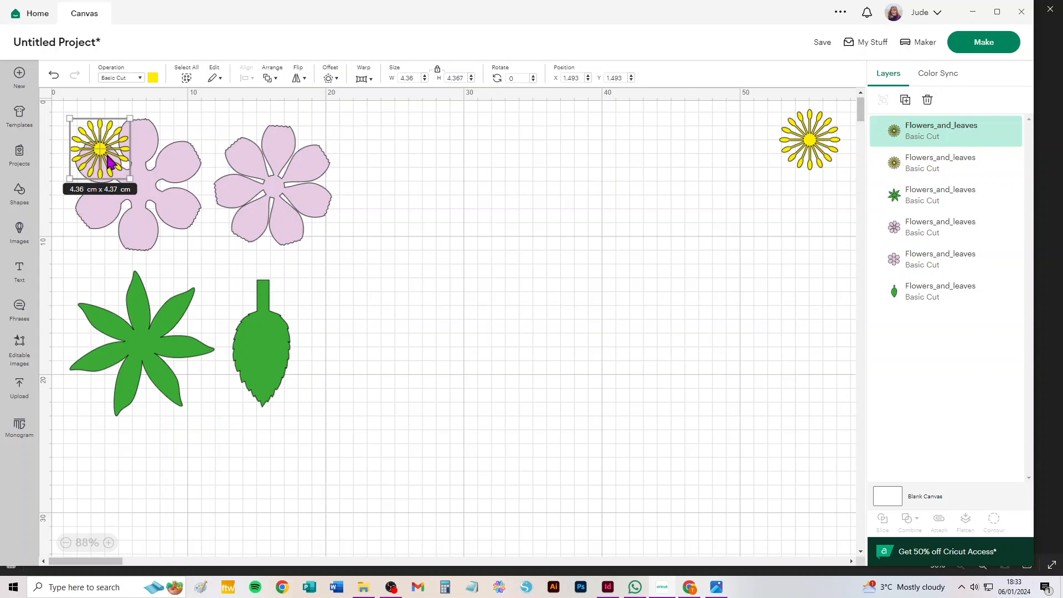
{"action": "left_click_drag", "start_coordinate": [101, 154], "coordinate": [742, 141]}
{"action": "left_click_drag", "start_coordinate": [833, 197], "coordinate": [720, 113]}
{"action": "left_click", "coordinate": [904, 101]}
{"action": "left_click_drag", "start_coordinate": [190, 172], "coordinate": [809, 221]}
- Duplicate the block of four yellow centres below itself and delete one copy, leaving seven centres
{"action": "left_click_drag", "start_coordinate": [836, 286], "coordinate": [701, 110]}
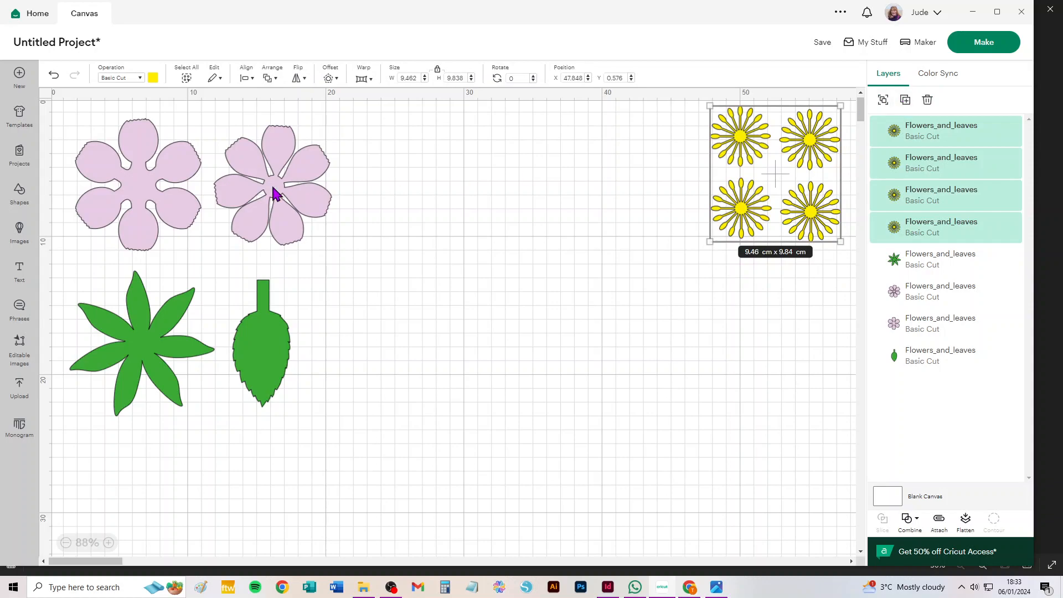
{"action": "key", "text": "ctrl+d"}
{"action": "left_click_drag", "start_coordinate": [150, 206], "coordinate": [739, 281]}
{"action": "left_click_drag", "start_coordinate": [757, 439], "coordinate": [710, 341]}
{"action": "key", "text": "Delete"}
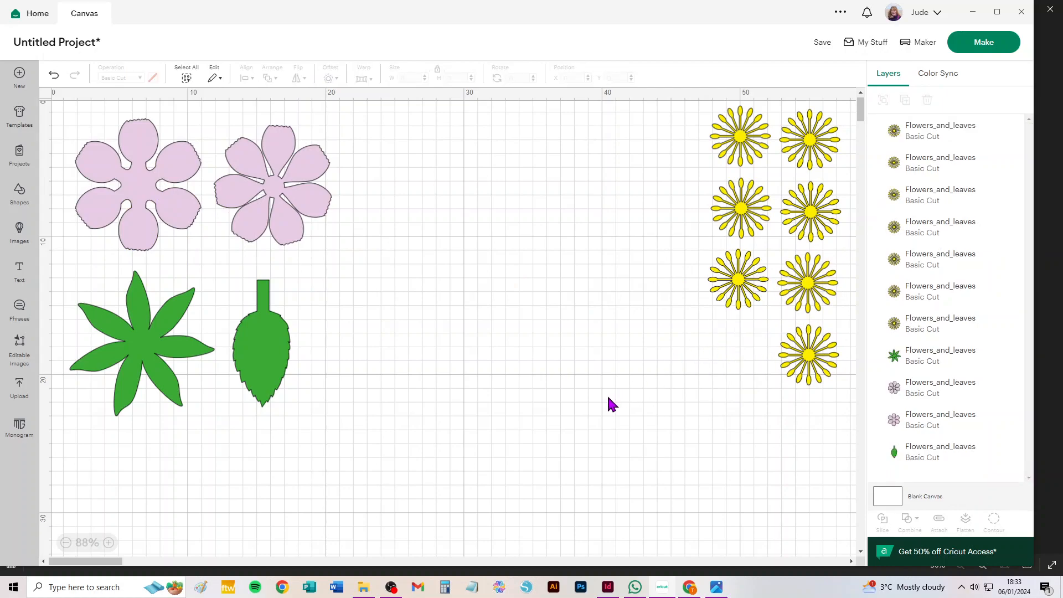
- Move the seven-pointed green piece beside the yellow centres and add two copies of it below
{"action": "left_click_drag", "start_coordinate": [150, 339], "coordinate": [620, 188]}
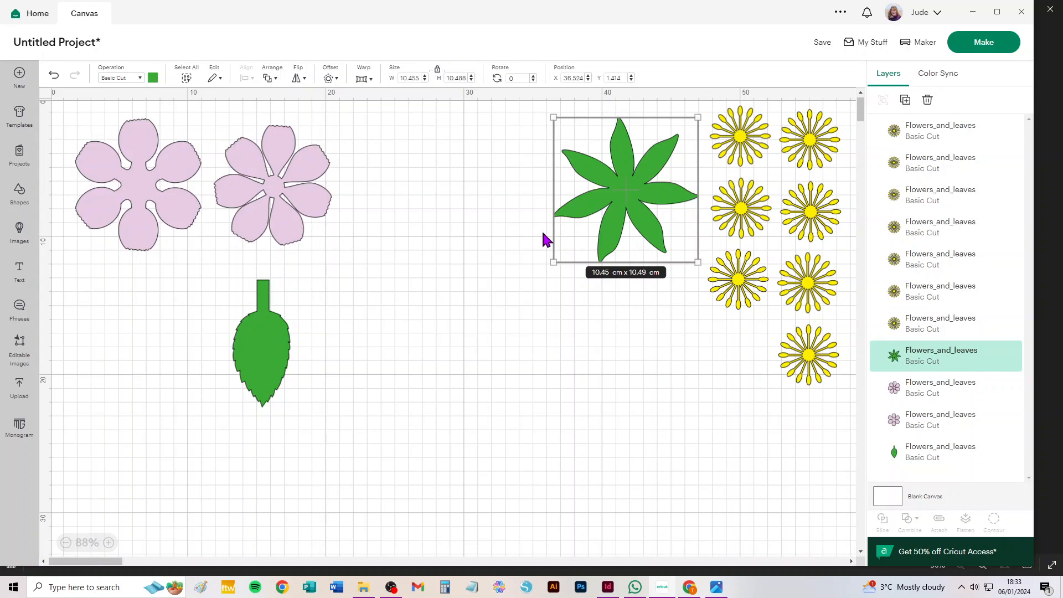
{"action": "key", "text": "ctrl+v"}
{"action": "left_click_drag", "start_coordinate": [190, 259], "coordinate": [621, 332]}
{"action": "key", "text": "ctrl+v"}
{"action": "left_click_drag", "start_coordinate": [239, 286], "coordinate": [594, 302]}
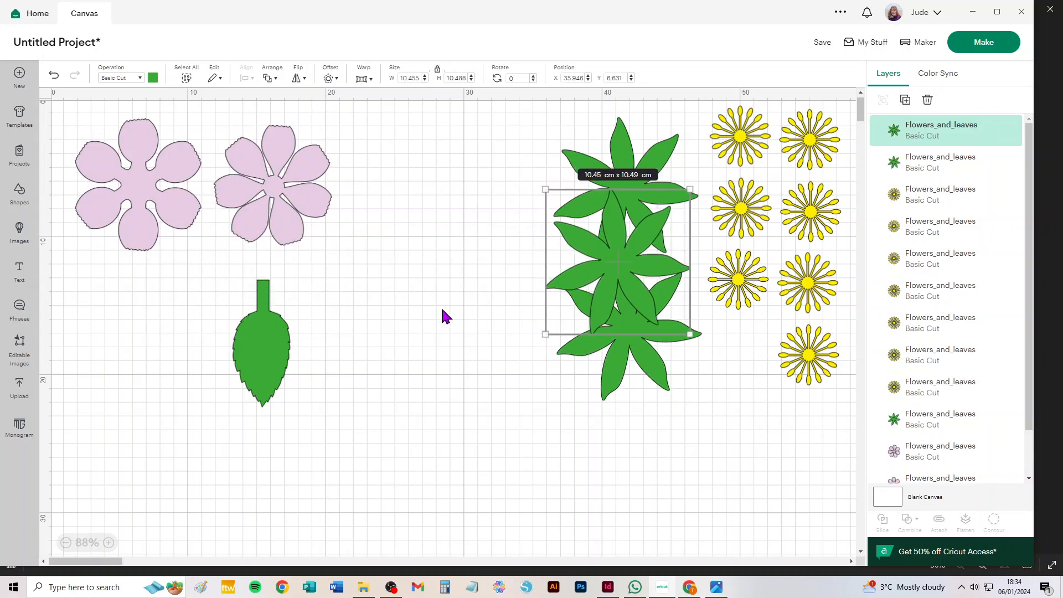
- Add four more copies of the seven-pointed green piece down the same column, making seven in total
{"action": "key", "text": "ctrl+v"}
{"action": "left_click_drag", "start_coordinate": [252, 297], "coordinate": [641, 407]}
{"action": "key", "text": "ctrl+v"}
{"action": "left_click_drag", "start_coordinate": [270, 322], "coordinate": [638, 443]}
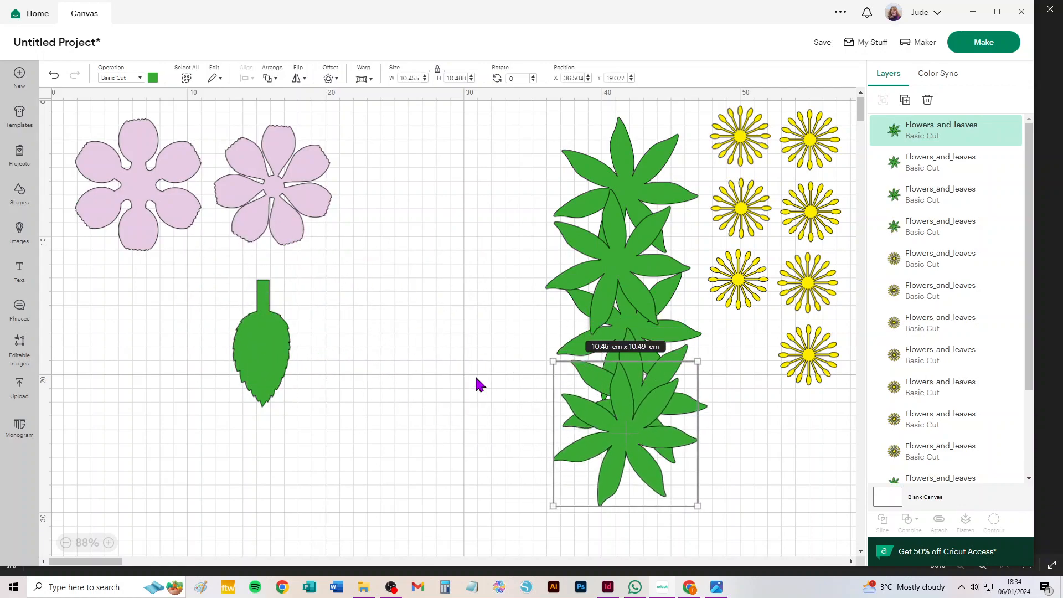
{"action": "key", "text": "ctrl+v"}
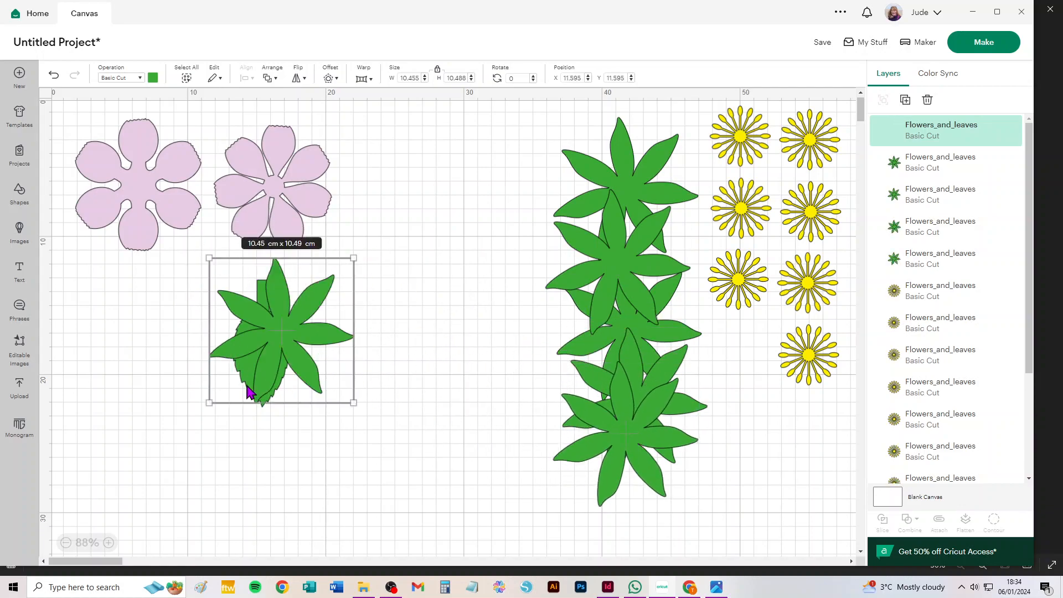
{"action": "left_click_drag", "start_coordinate": [275, 337], "coordinate": [603, 475]}
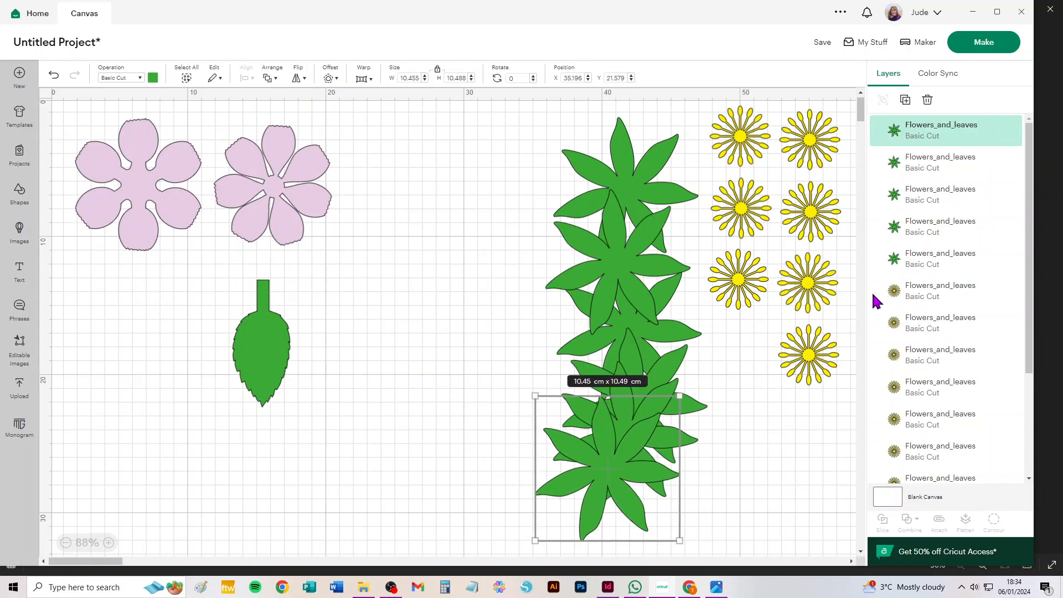
{"action": "left_click", "coordinate": [905, 101]}
{"action": "left_click_drag", "start_coordinate": [277, 368], "coordinate": [613, 512]}
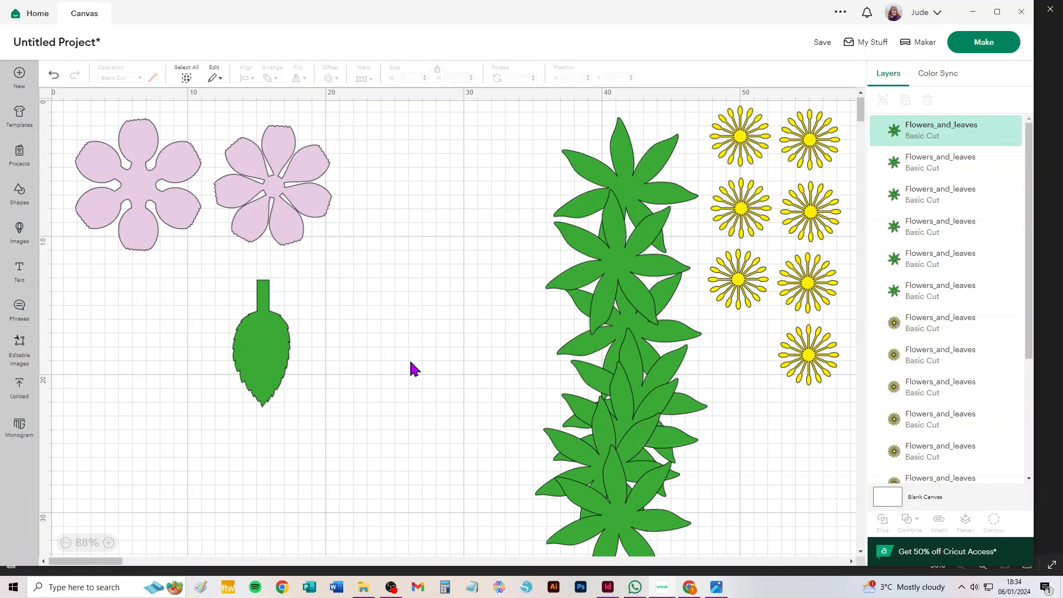
- Move the single stemmed leaf to the left of the canvas and duplicate it into a row of four leaves
{"action": "left_click_drag", "start_coordinate": [258, 350], "coordinate": [114, 391]}
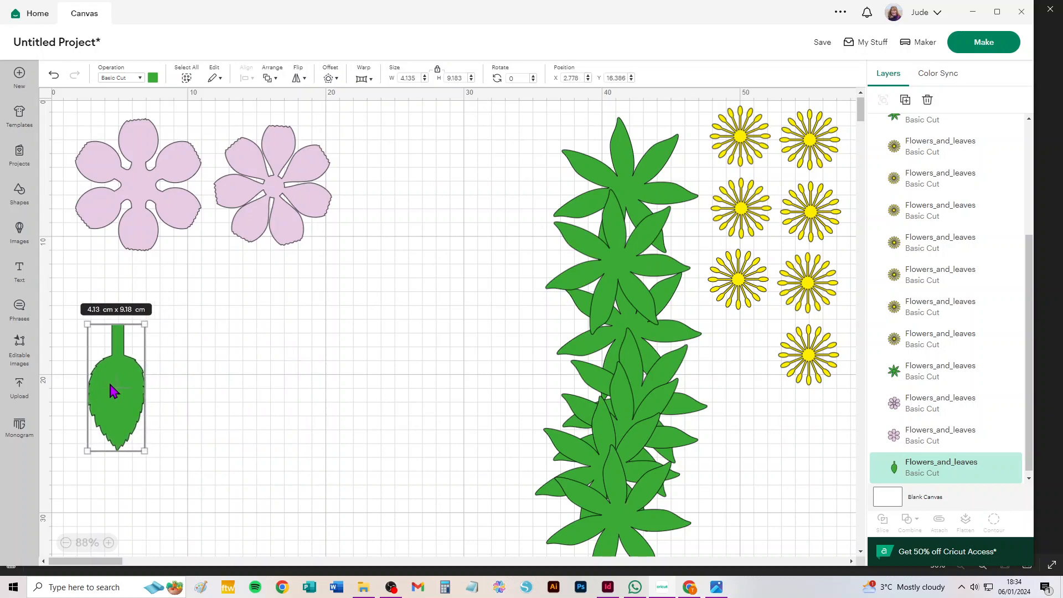
{"action": "key", "text": "ctrl+d"}
{"action": "left_click_drag", "start_coordinate": [287, 379], "coordinate": [198, 404]}
{"action": "left_click_drag", "start_coordinate": [318, 349], "coordinate": [103, 452]}
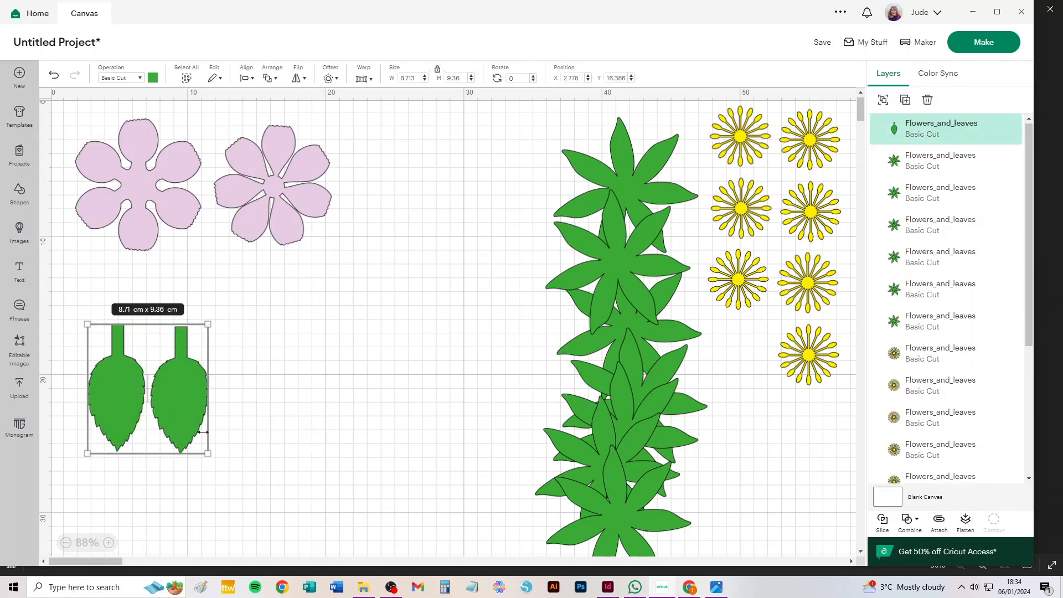
{"action": "key", "text": "ctrl+d"}
{"action": "left_click_drag", "start_coordinate": [306, 381], "coordinate": [254, 384]}
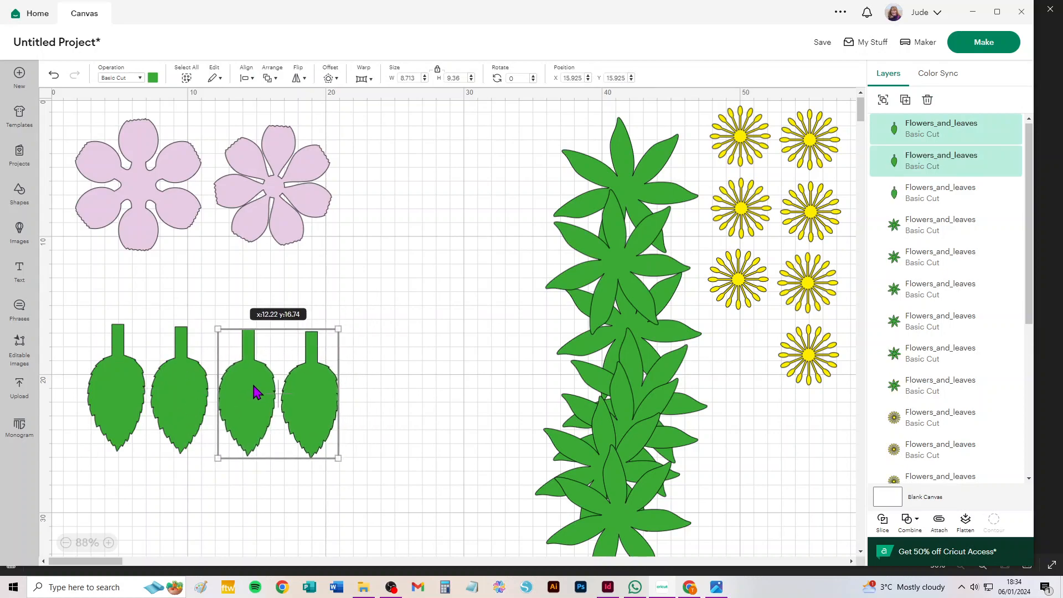
- Duplicate the row of four stemmed leaves twice to make twelve leaves
{"action": "left_click_drag", "start_coordinate": [412, 353], "coordinate": [123, 435]}
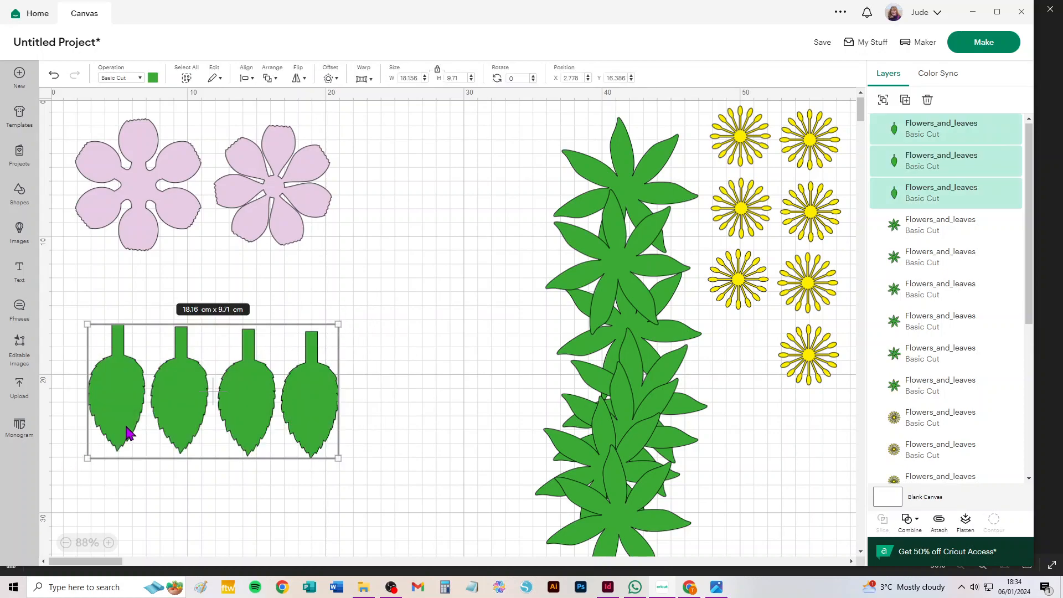
{"action": "key", "text": "ctrl+d"}
{"action": "left_click_drag", "start_coordinate": [468, 404], "coordinate": [230, 506]}
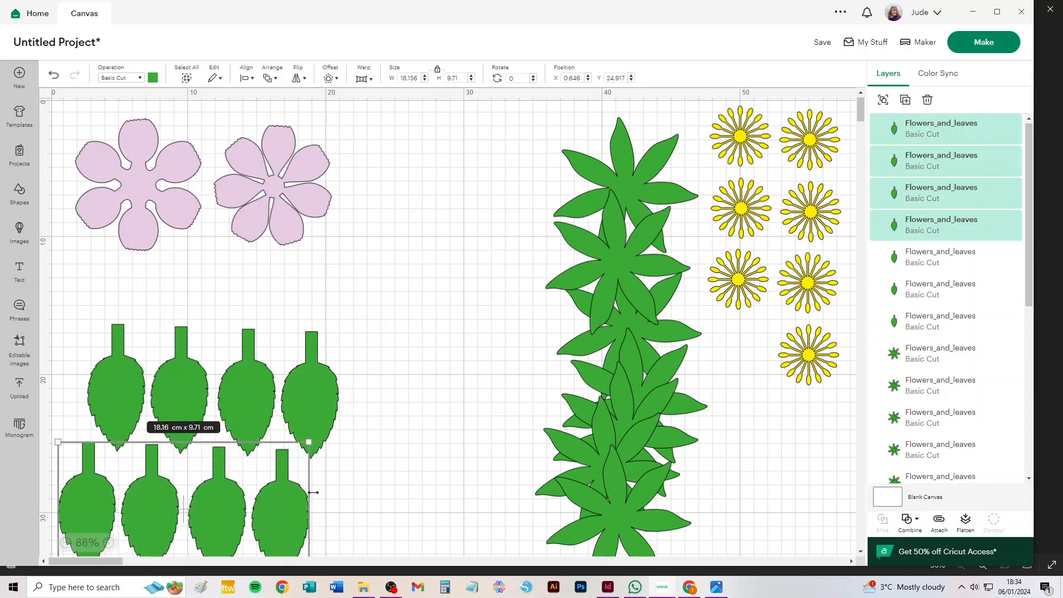
{"action": "key", "text": "ctrl+d"}
{"action": "left_click_drag", "start_coordinate": [410, 438], "coordinate": [170, 464]}
- Move the twelve leaves to the right of the yellow centres and shift all green and yellow pieces further right
{"action": "scroll", "coordinate": [343, 404], "scroll_direction": "down", "scroll_amount": 5}
{"action": "left_click_drag", "start_coordinate": [231, 192], "coordinate": [37, 392]}
{"action": "left_click_drag", "start_coordinate": [183, 325], "coordinate": [576, 255]}
{"action": "left_click_drag", "start_coordinate": [672, 385], "coordinate": [265, 82]}
{"action": "left_click_drag", "start_coordinate": [325, 244], "coordinate": [600, 293]}
- Place the seven-petal flower in the canvas's upper-left corner and the six-petal flower in open space to its right
{"action": "left_click_drag", "start_coordinate": [162, 141], "coordinate": [267, 199]}
{"action": "left_click_drag", "start_coordinate": [98, 157], "coordinate": [177, 211]}
{"action": "mouse_move", "coordinate": [286, 191]}
{"action": "left_mouse_down"}
{"action": "mouse_move", "coordinate": [281, 207]}
{"action": "mouse_move", "coordinate": [271, 198]}
{"action": "left_mouse_up"}
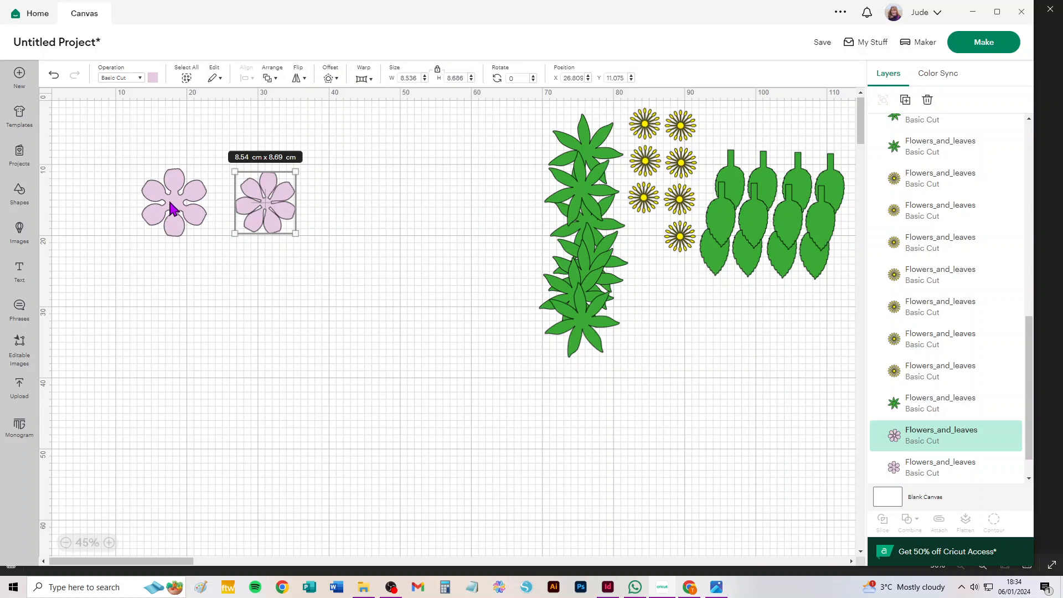
{"action": "left_click_drag", "start_coordinate": [175, 208], "coordinate": [172, 211]}
{"action": "left_click_drag", "start_coordinate": [266, 210], "coordinate": [89, 147]}
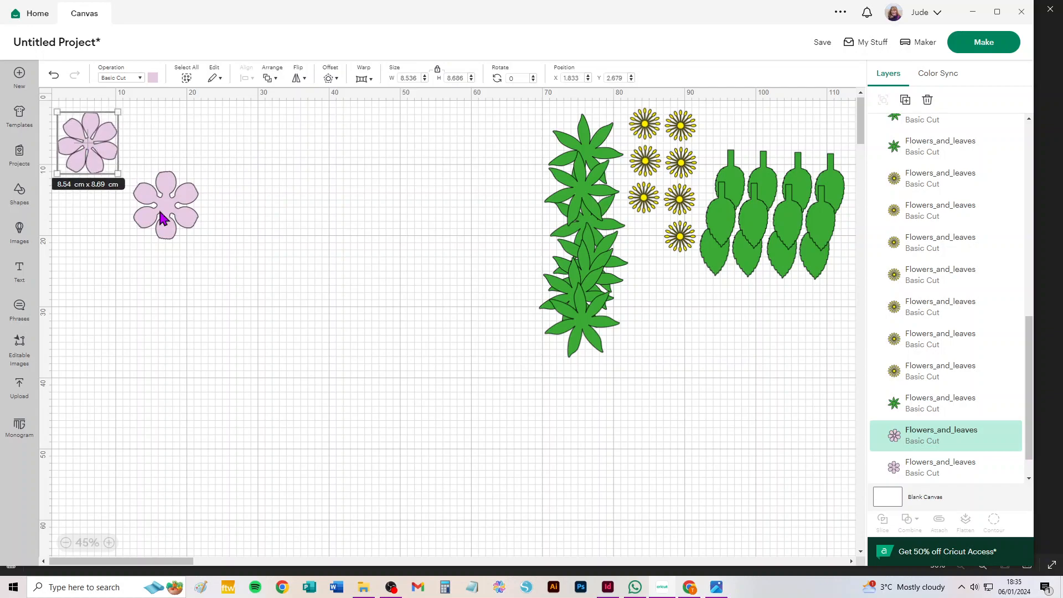
{"action": "left_click_drag", "start_coordinate": [166, 211], "coordinate": [274, 203]}
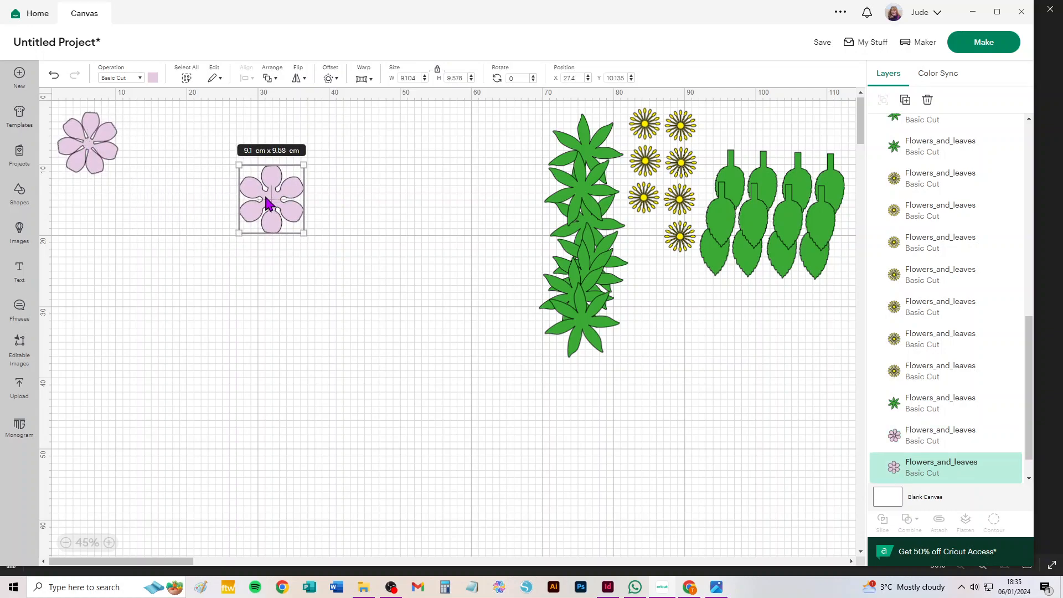
- Duplicate the six-petal flower into a block of four, two rows of two
{"action": "key", "text": "ctrl+d"}
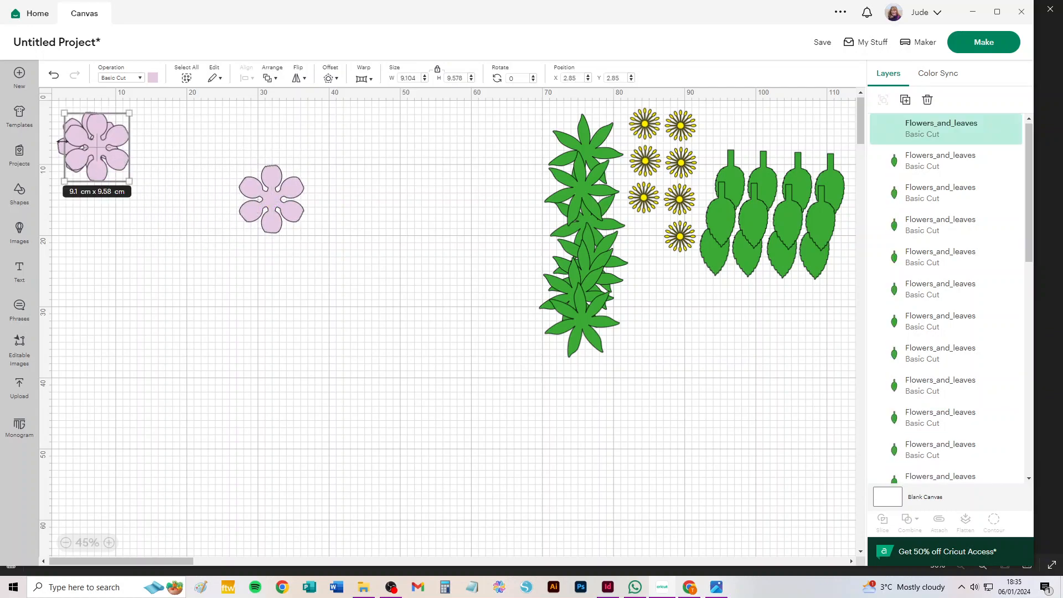
{"action": "left_click_drag", "start_coordinate": [95, 161], "coordinate": [342, 206]}
{"action": "left_click_drag", "start_coordinate": [436, 160], "coordinate": [180, 328]}
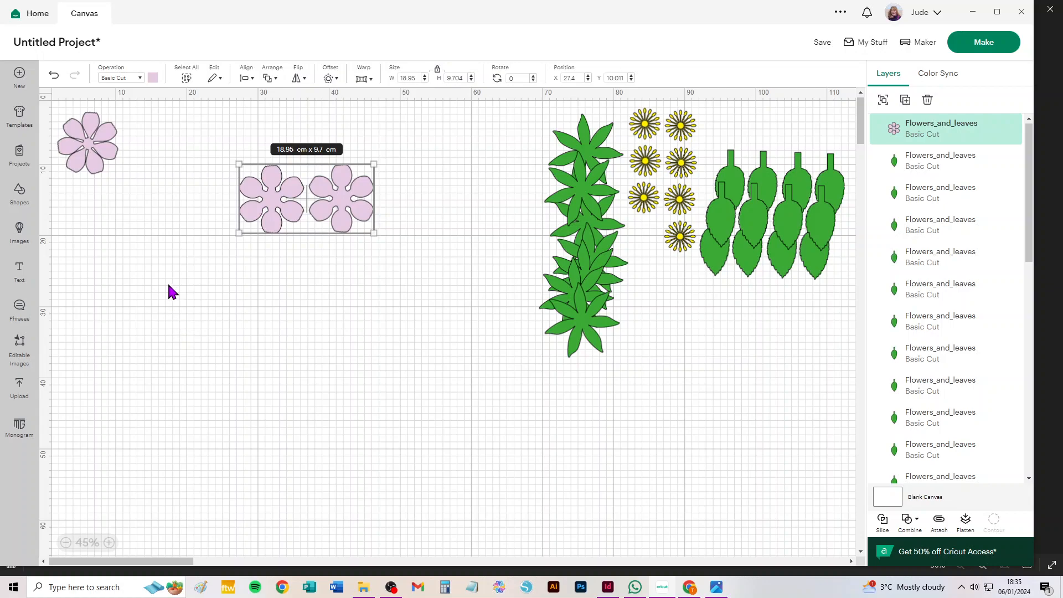
{"action": "key", "text": "ctrl+d"}
{"action": "left_click_drag", "start_coordinate": [186, 182], "coordinate": [345, 284]}
- Copy the block of four six-petal flowers, and copy six of the resulting flowers to reach fourteen in total
{"action": "left_click_drag", "start_coordinate": [443, 156], "coordinate": [244, 335]}
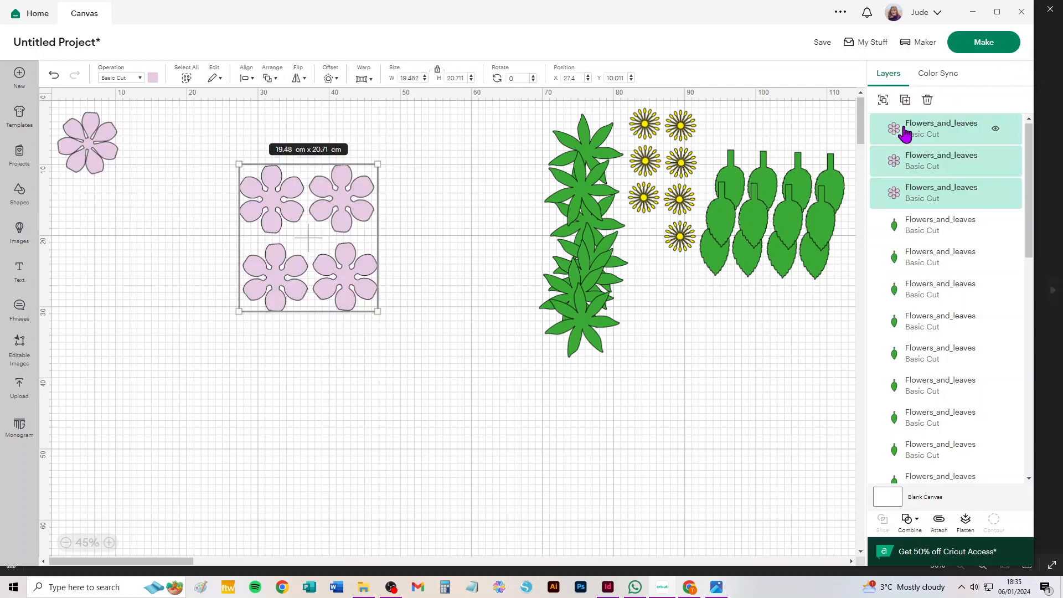
{"action": "left_click", "coordinate": [905, 104]}
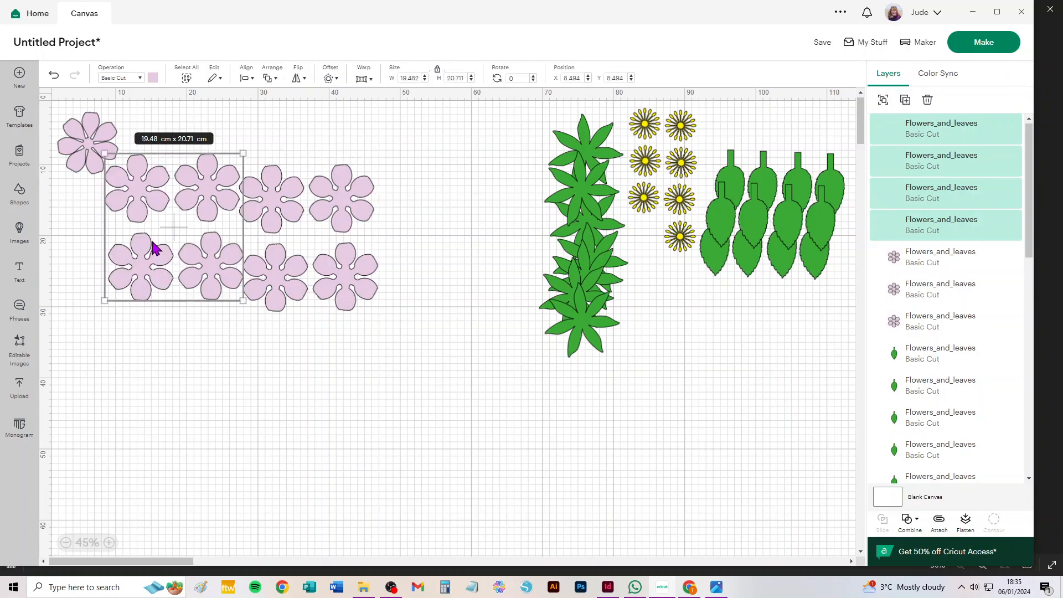
{"action": "left_click_drag", "start_coordinate": [208, 190], "coordinate": [353, 357]}
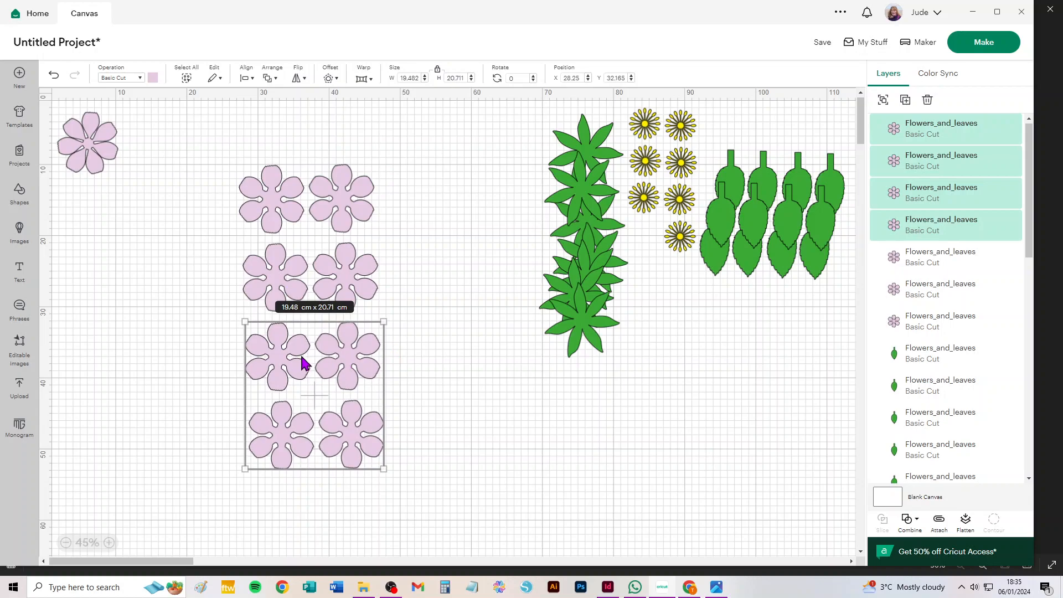
{"action": "left_click_drag", "start_coordinate": [430, 512], "coordinate": [230, 256]}
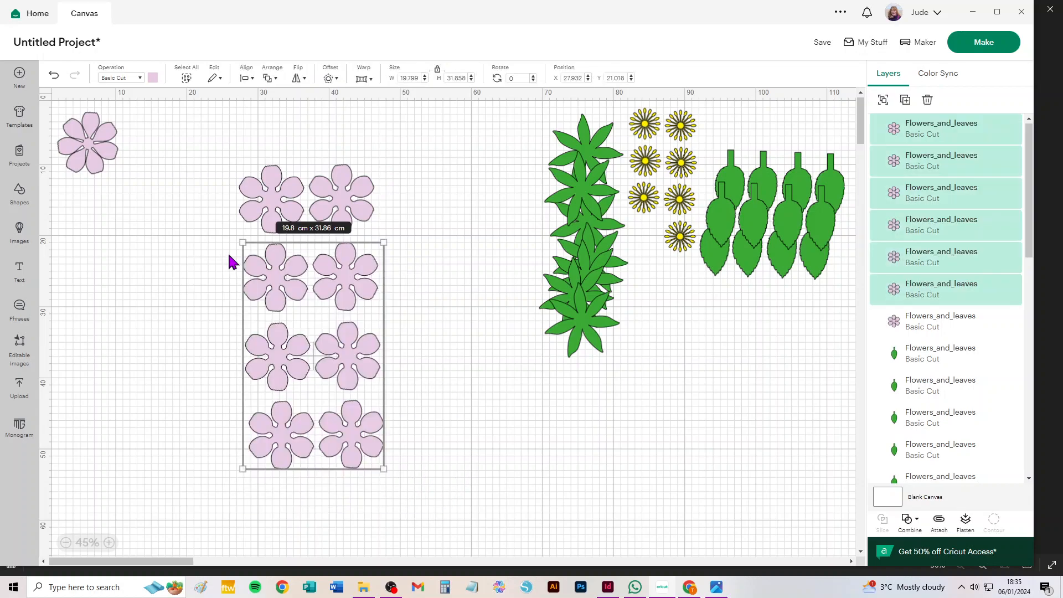
{"action": "key", "text": "ctrl+c"}
{"action": "key", "text": "ctrl+v"}
{"action": "left_click_drag", "start_coordinate": [144, 196], "coordinate": [148, 115]}
- Move all fourteen six-petal flowers to the right of the stemmed leaves and clear the selection
{"action": "scroll", "coordinate": [313, 395], "scroll_direction": "down", "scroll_amount": 2}
{"action": "left_click_drag", "start_coordinate": [221, 408], "coordinate": [682, 378]}
{"action": "left_click", "coordinate": [561, 392]}
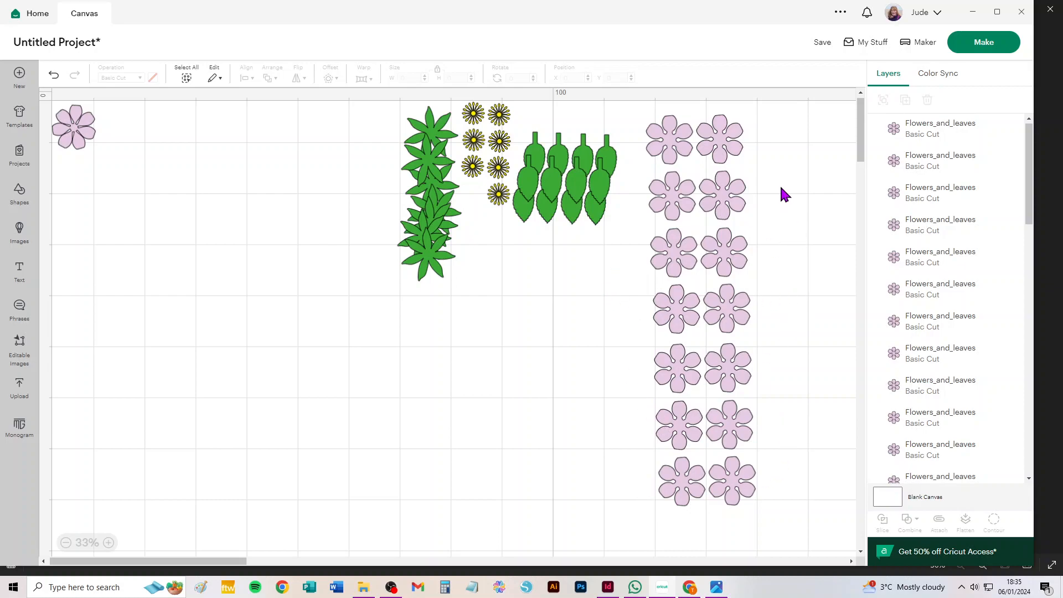
- Duplicate the seven-petal flower until there are five, arranged as a row of three above a row of two
{"action": "left_click_drag", "start_coordinate": [71, 129], "coordinate": [193, 154]}
{"action": "key", "text": "ctrl+v"}
{"action": "key", "text": "ctrl+v"}
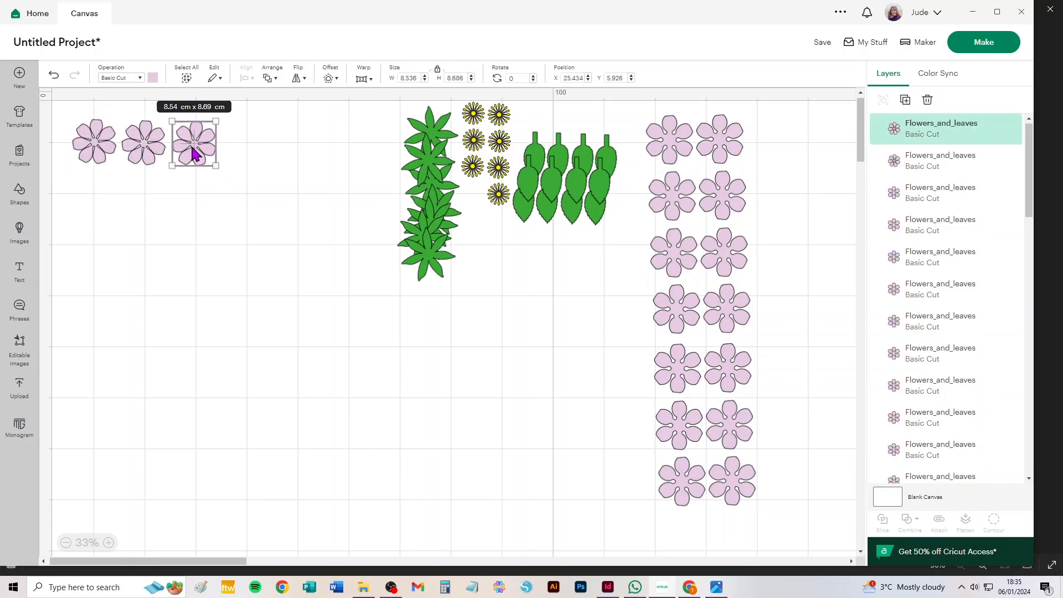
{"action": "key", "text": "ctrl+v"}
{"action": "left_click_drag", "start_coordinate": [119, 178], "coordinate": [164, 180]}
{"action": "key", "text": "ctrl+v"}
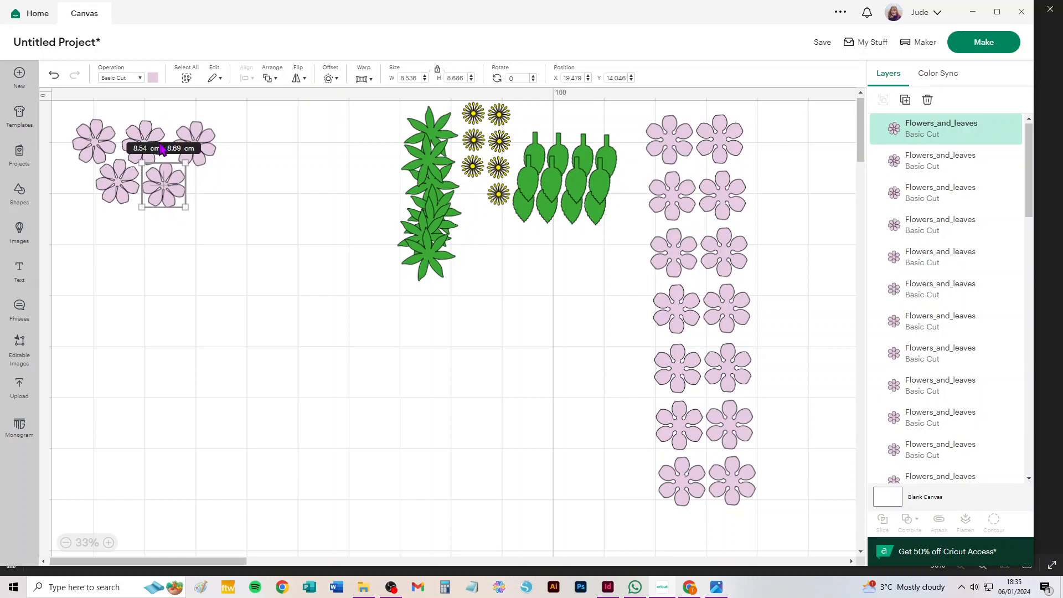
- Copy the group of five seven-petal flowers three times, stacking the copies below the original group
{"action": "left_click_drag", "start_coordinate": [247, 235], "coordinate": [48, 90]}
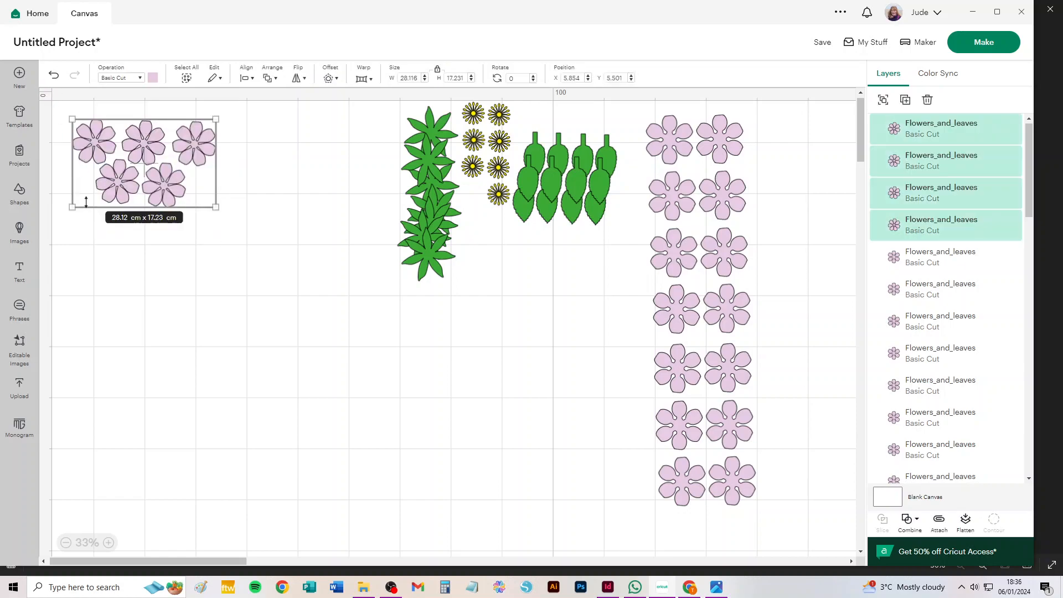
{"action": "key", "text": "ctrl+v"}
{"action": "left_click_drag", "start_coordinate": [266, 211], "coordinate": [201, 244]}
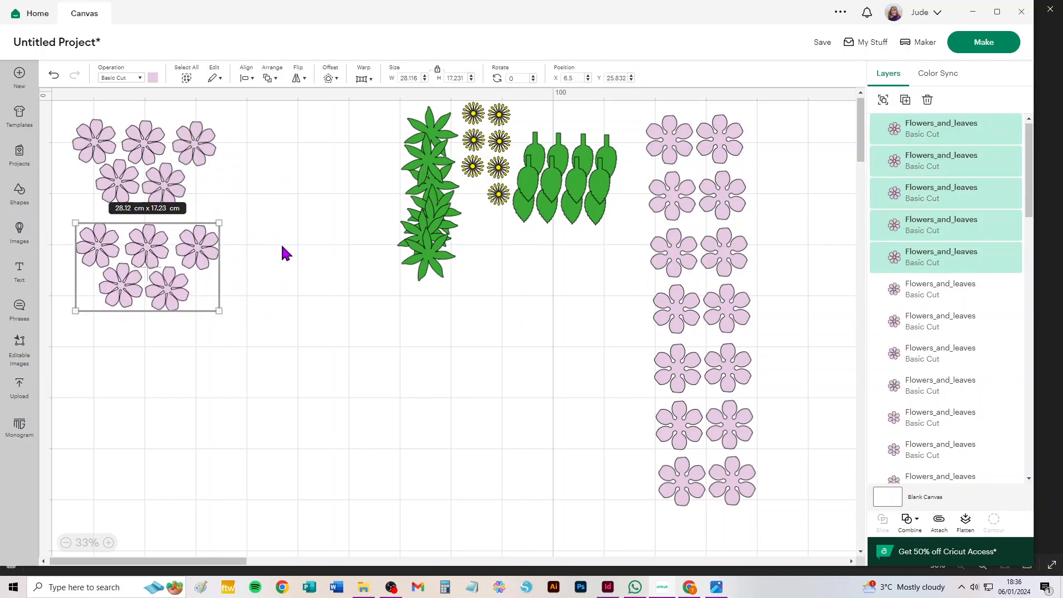
{"action": "key", "text": "ctrl+v"}
{"action": "left_click_drag", "start_coordinate": [244, 244], "coordinate": [155, 357]}
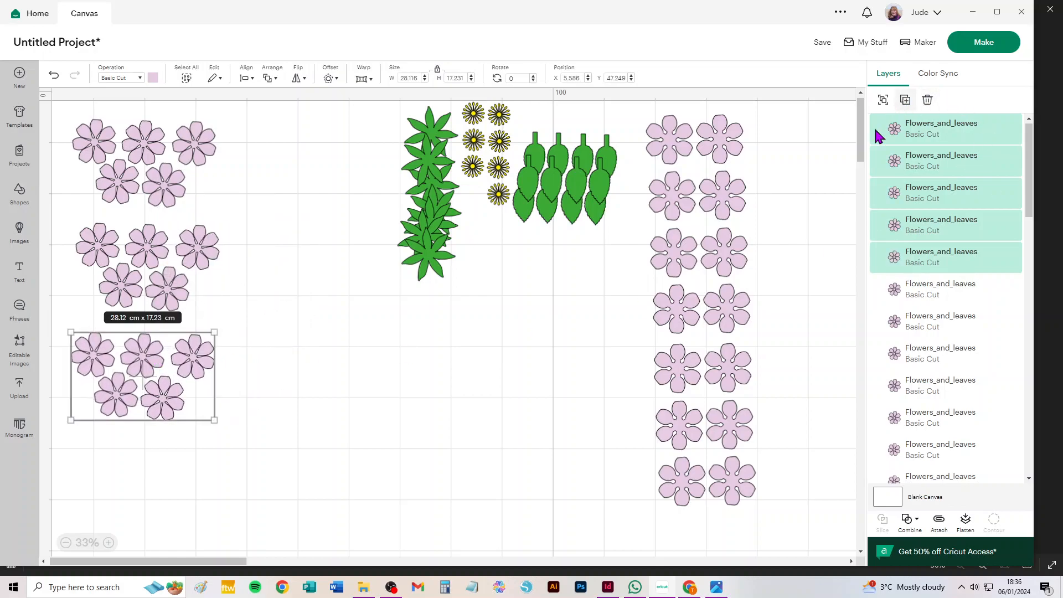
{"action": "key", "text": "ctrl+v"}
{"action": "left_click_drag", "start_coordinate": [256, 259], "coordinate": [139, 472]}
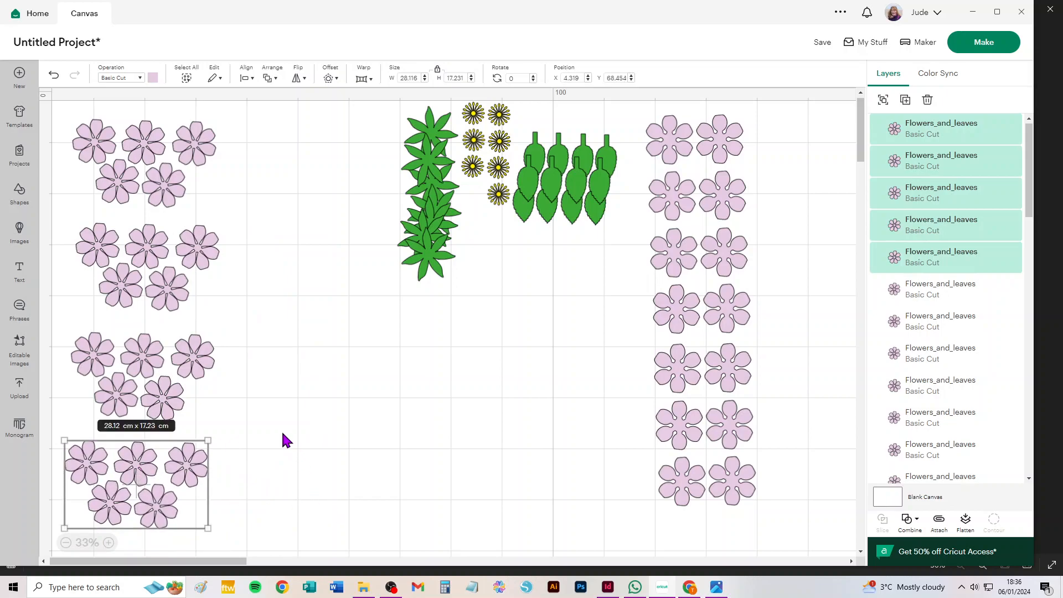
- Add two more copies of the five-flower group in a second column beside the first
{"action": "key", "text": "ctrl+v"}
{"action": "left_click_drag", "start_coordinate": [287, 285], "coordinate": [324, 310]}
{"action": "key", "text": "ctrl+v"}
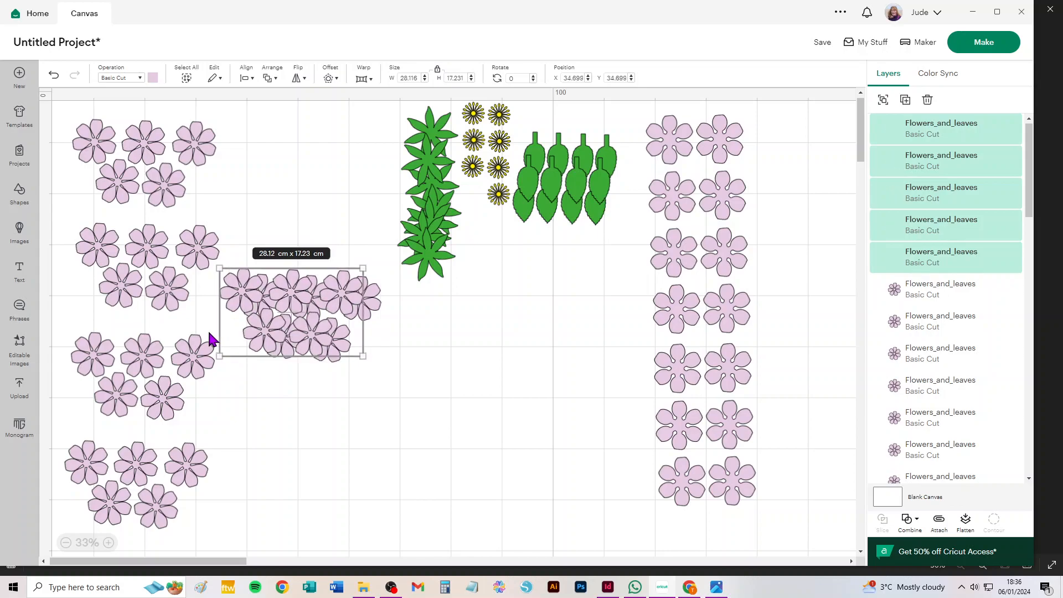
{"action": "left_click_drag", "start_coordinate": [249, 293], "coordinate": [275, 407]}
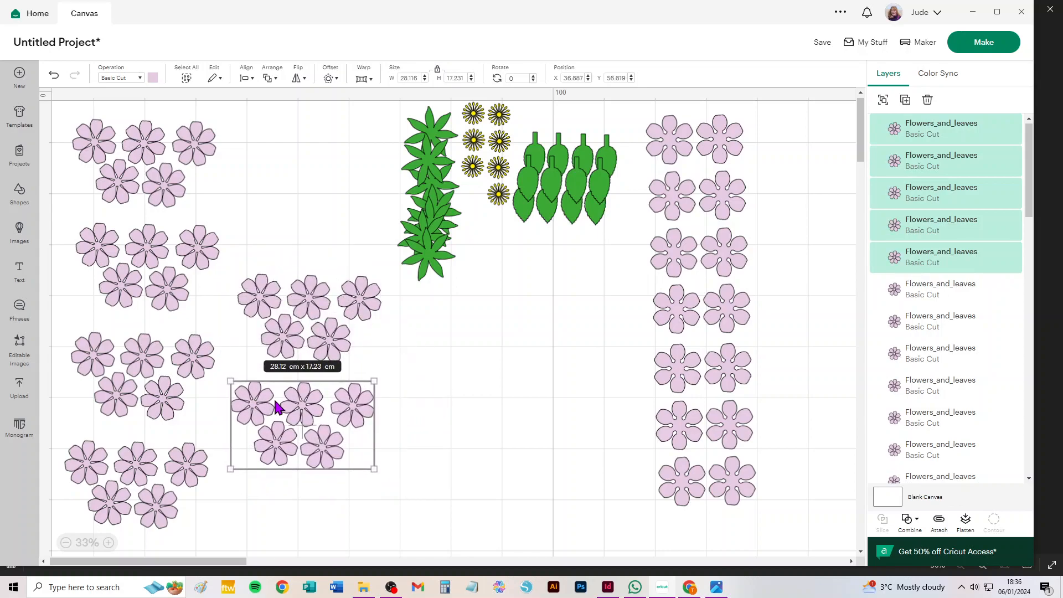
- Add one more copy of the five-flower group beside the lowest group in the second column, and proceed to mat preparation
{"action": "key", "text": "ctrl+v"}
{"action": "left_click_drag", "start_coordinate": [315, 304], "coordinate": [438, 461]}
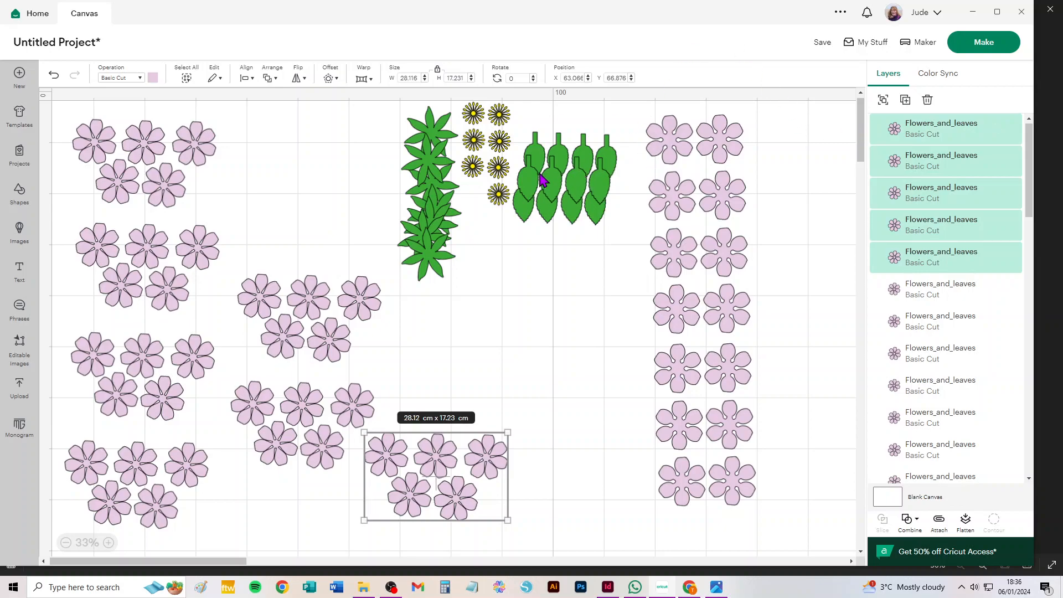
{"action": "left_click", "coordinate": [986, 45]}
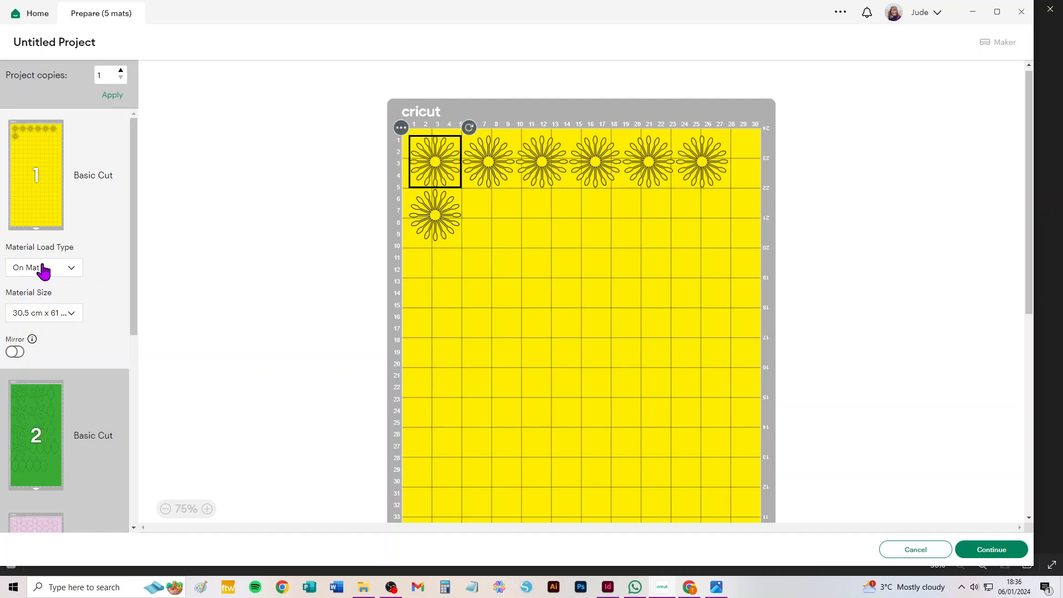
- Set the material size of the yellow flower-centre mat and the green leaf mat to 21 cm x 29.7 cm (A4)
{"action": "left_click", "coordinate": [55, 313]}
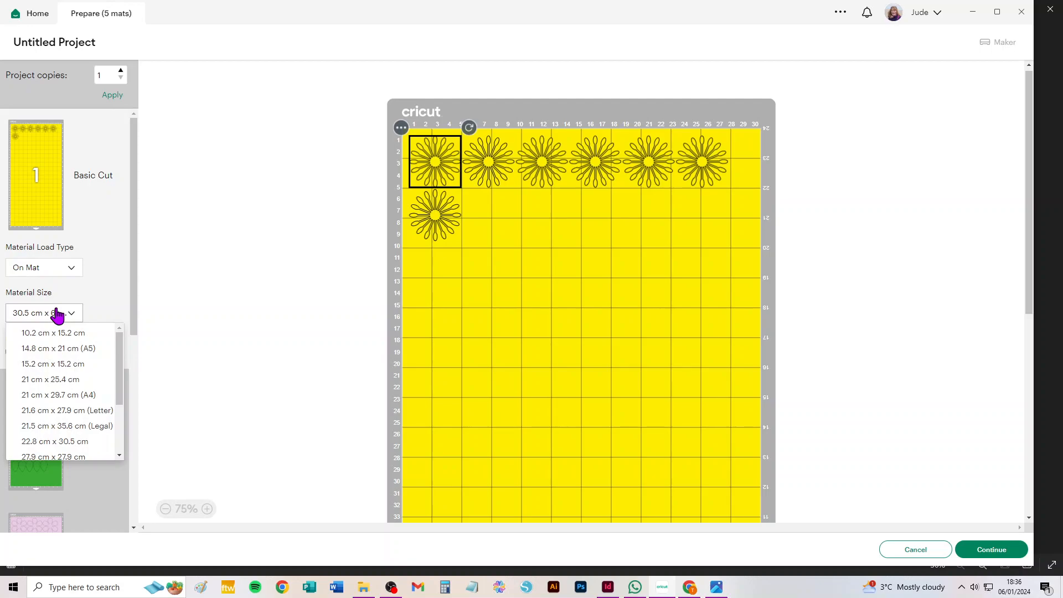
{"action": "left_click", "coordinate": [64, 398]}
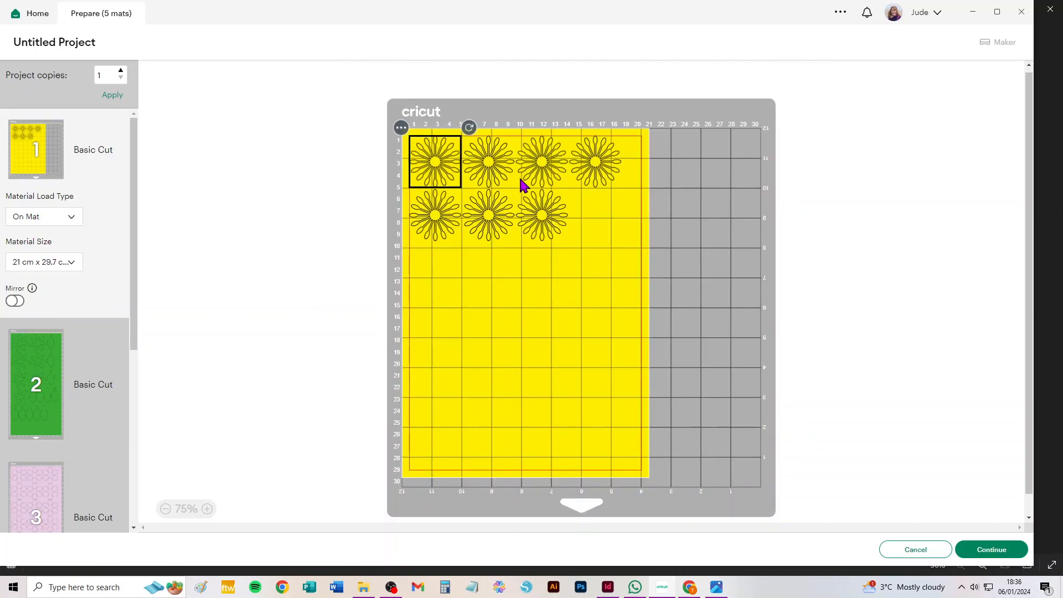
{"action": "left_click", "coordinate": [72, 436]}
{"action": "left_click", "coordinate": [53, 397]}
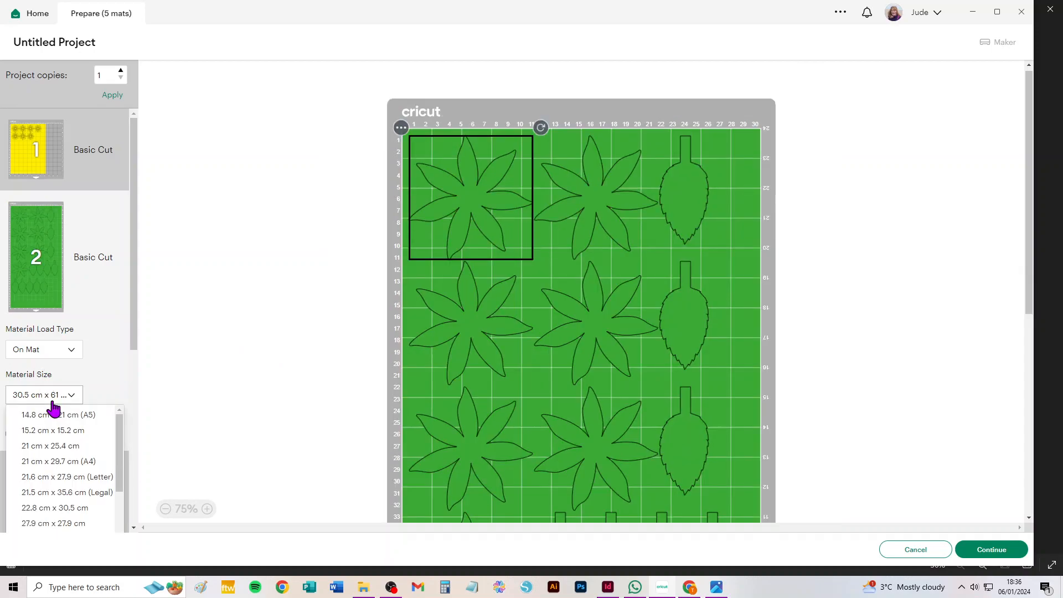
{"action": "left_click", "coordinate": [65, 461]}
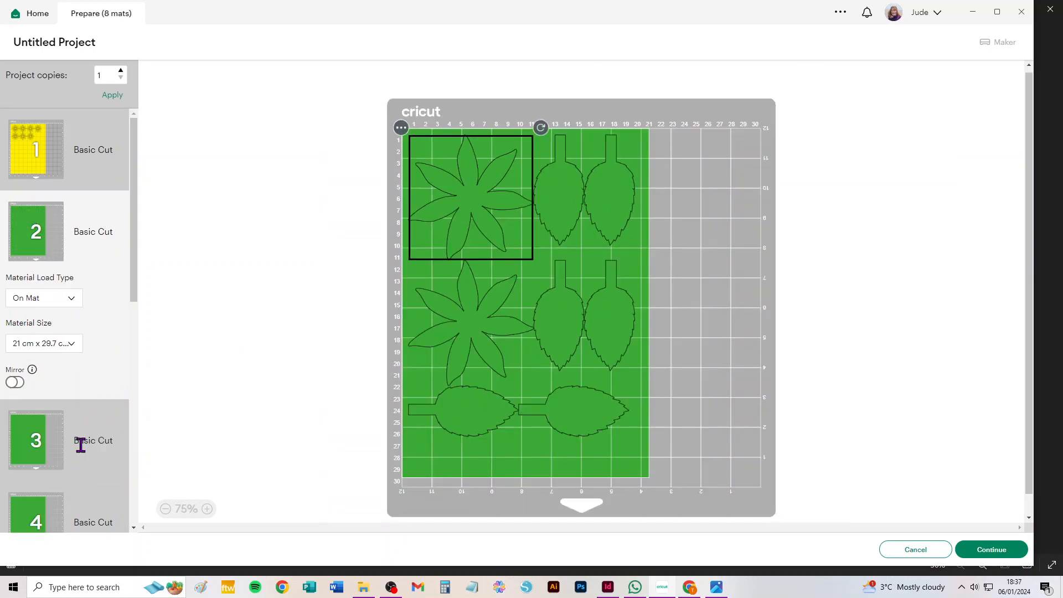
- Move the lone leaf cluster from mat 5 to mat 4 and place it in the free space beside the upper leaf cluster
{"action": "scroll", "coordinate": [81, 445], "scroll_direction": "down", "scroll_amount": 5}
{"action": "scroll", "coordinate": [81, 443], "scroll_direction": "up", "scroll_amount": 3}
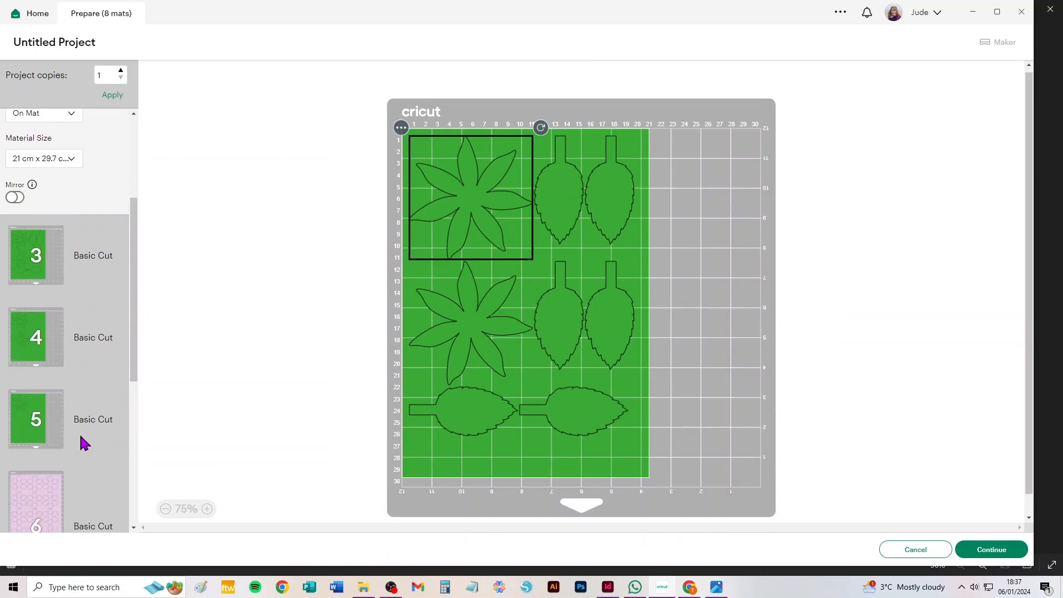
{"action": "left_click", "coordinate": [26, 419]}
{"action": "left_click", "coordinate": [401, 128]}
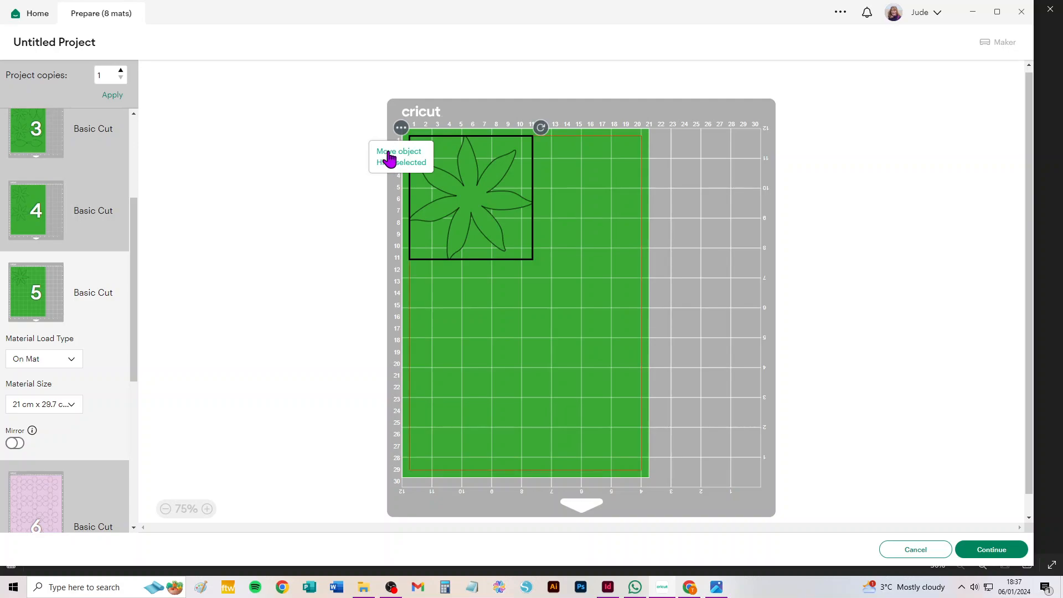
{"action": "left_click", "coordinate": [389, 152]}
{"action": "left_click", "coordinate": [555, 160]}
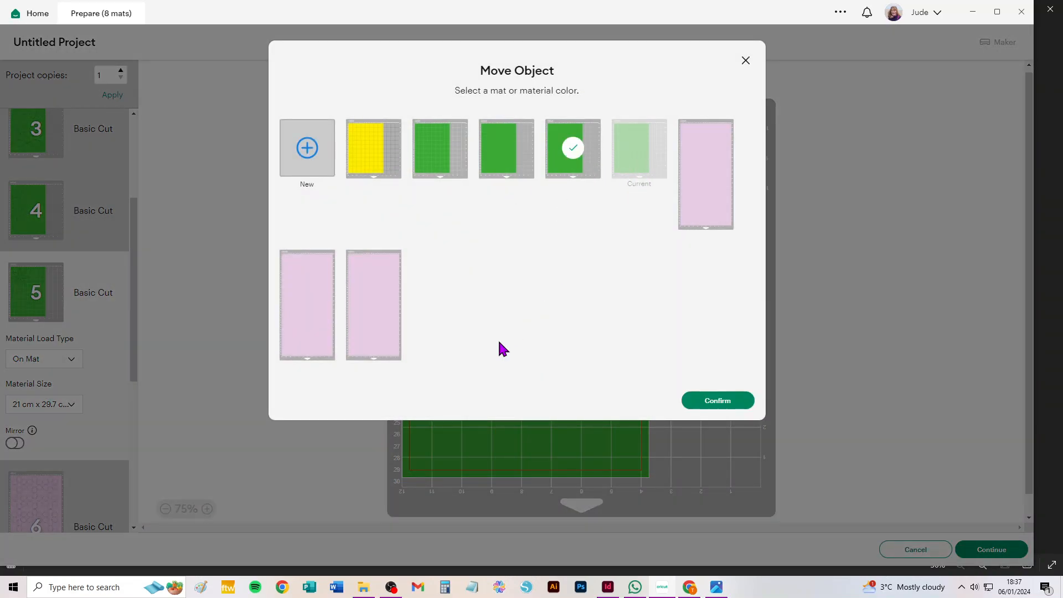
{"action": "left_click", "coordinate": [712, 404]}
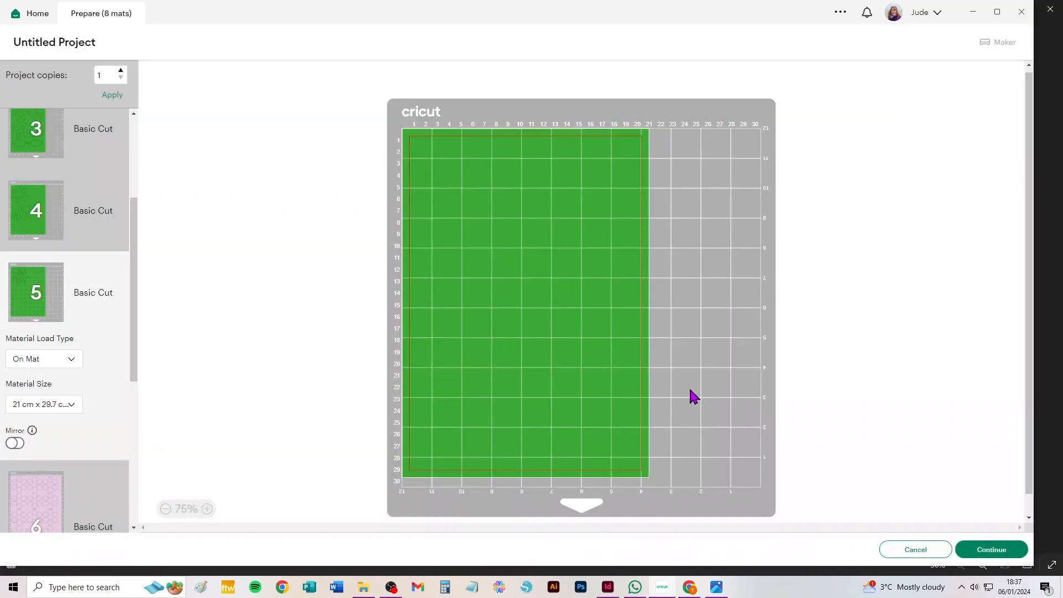
{"action": "left_click_drag", "start_coordinate": [497, 233], "coordinate": [704, 213]}
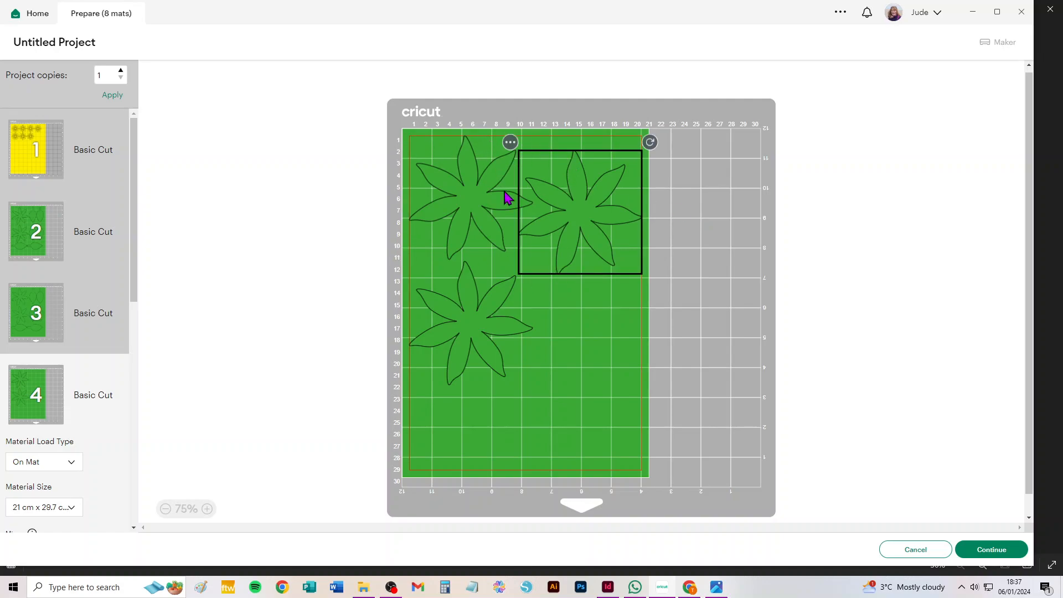
{"action": "left_click_drag", "start_coordinate": [585, 226], "coordinate": [589, 226]}
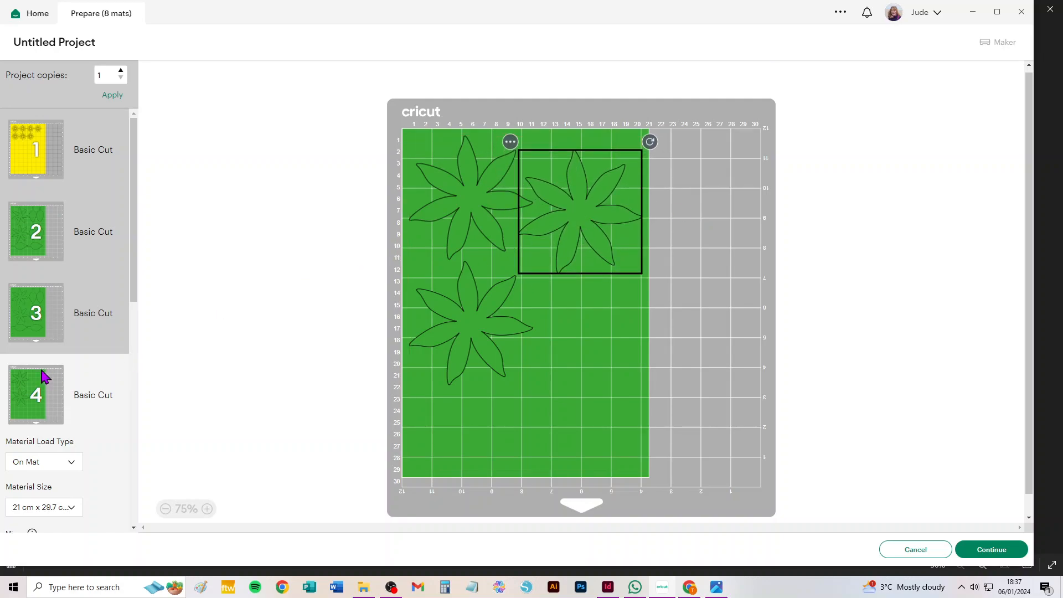
- Set the material size of the pink flower mat 6 to 21 cm x 29.7 cm (A4)
{"action": "scroll", "coordinate": [48, 360], "scroll_direction": "down", "scroll_amount": 3}
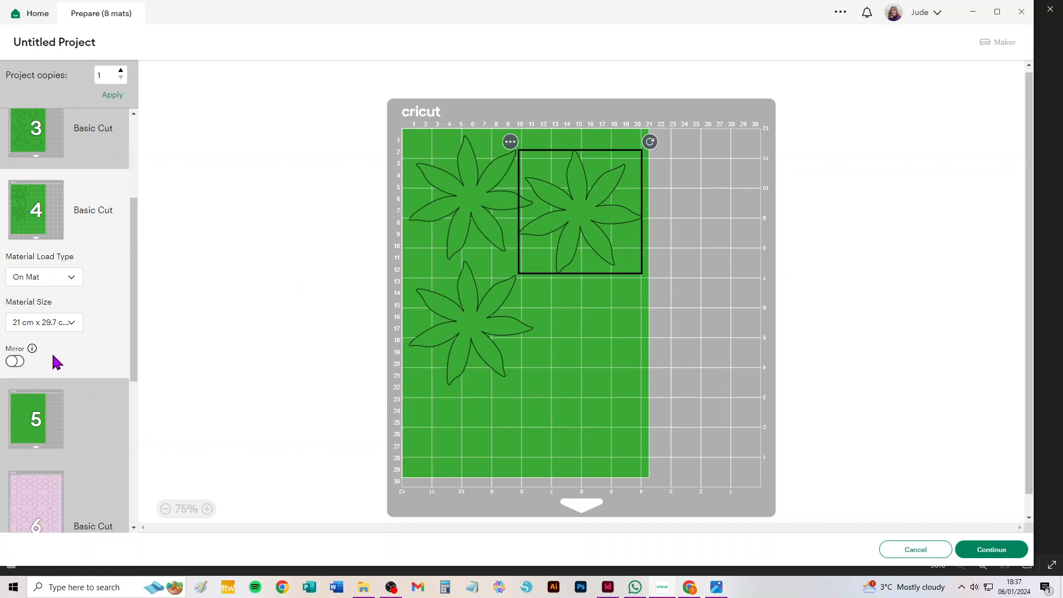
{"action": "scroll", "coordinate": [52, 359], "scroll_direction": "down", "scroll_amount": 3}
{"action": "left_click", "coordinate": [51, 319]}
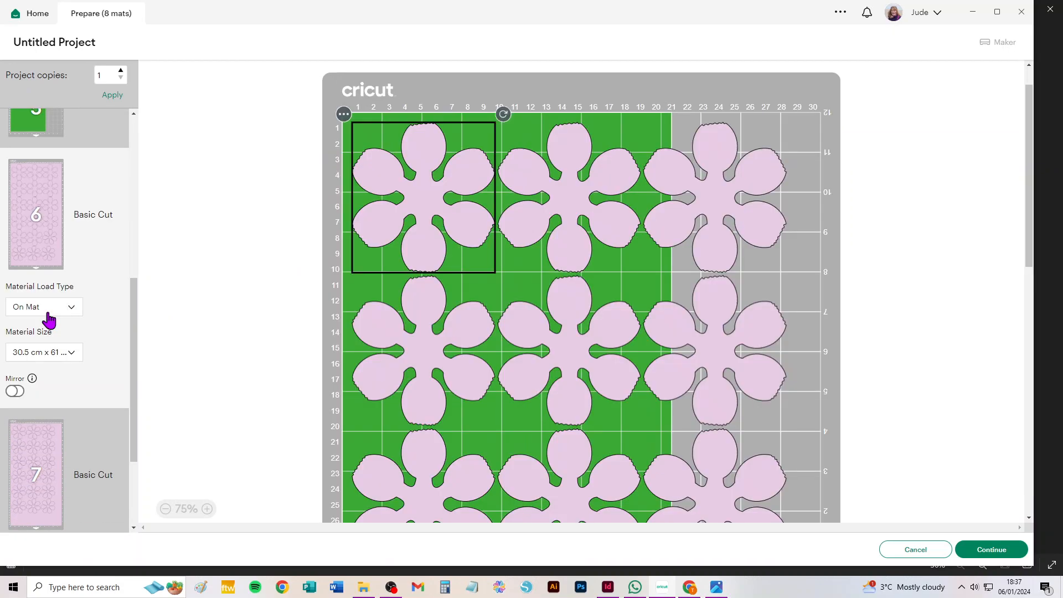
{"action": "left_click", "coordinate": [48, 354]}
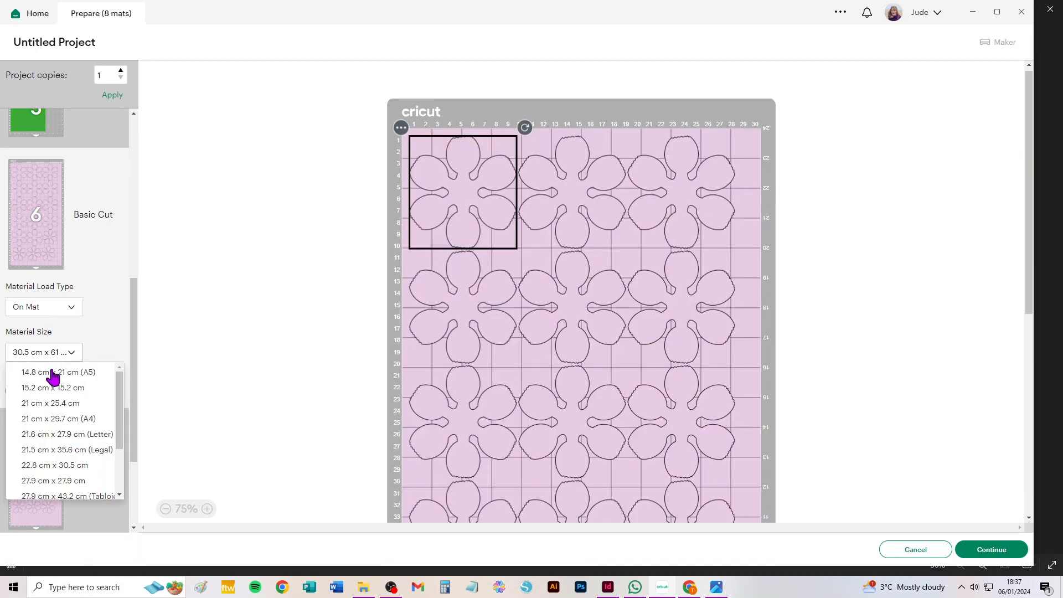
{"action": "left_click", "coordinate": [25, 419]}
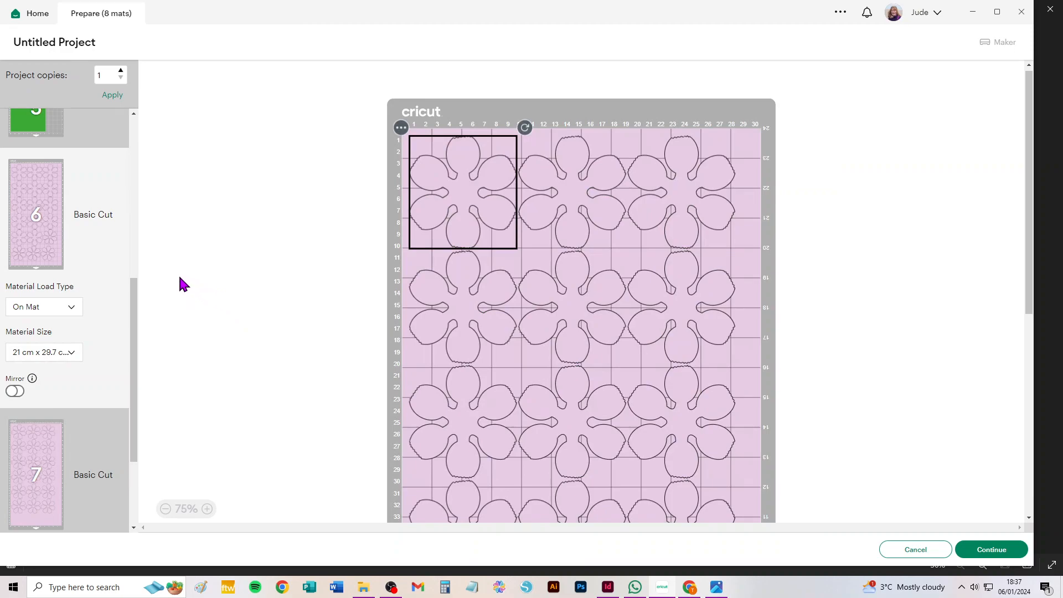
- Review the whole series of yellow, green and pink mats to check how the pieces are distributed
{"action": "scroll", "coordinate": [32, 391], "scroll_direction": "down", "scroll_amount": 5}
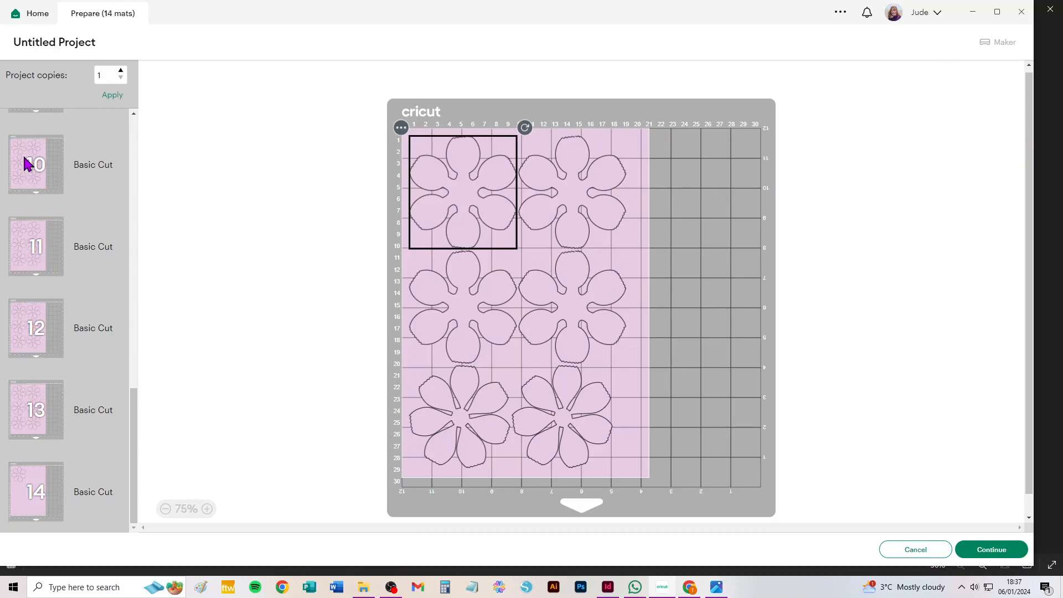
{"action": "scroll", "coordinate": [59, 327], "scroll_direction": "up", "scroll_amount": 5}
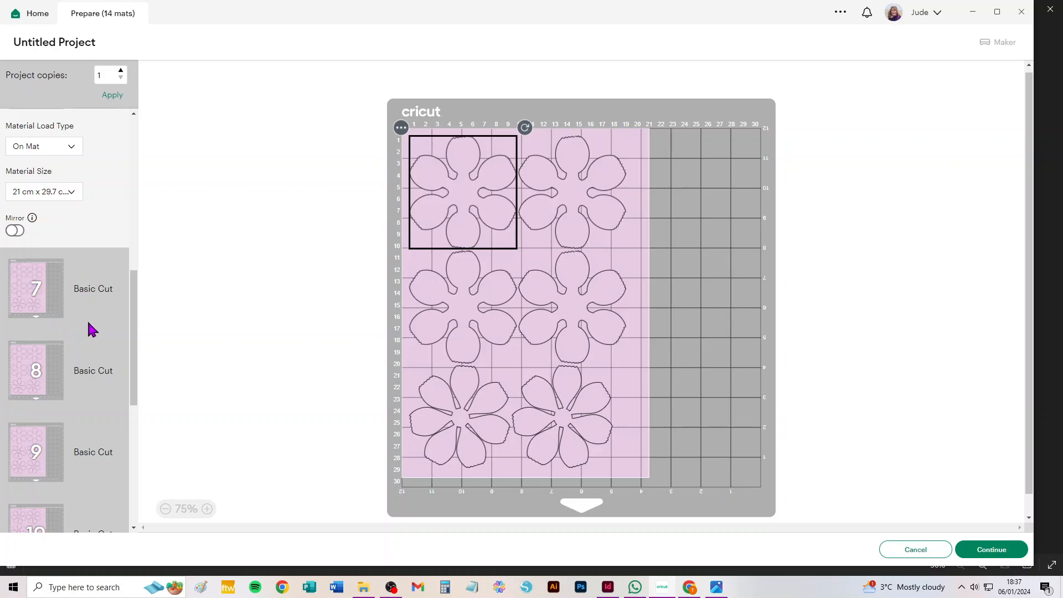
{"action": "scroll", "coordinate": [88, 327], "scroll_direction": "up", "scroll_amount": 5}
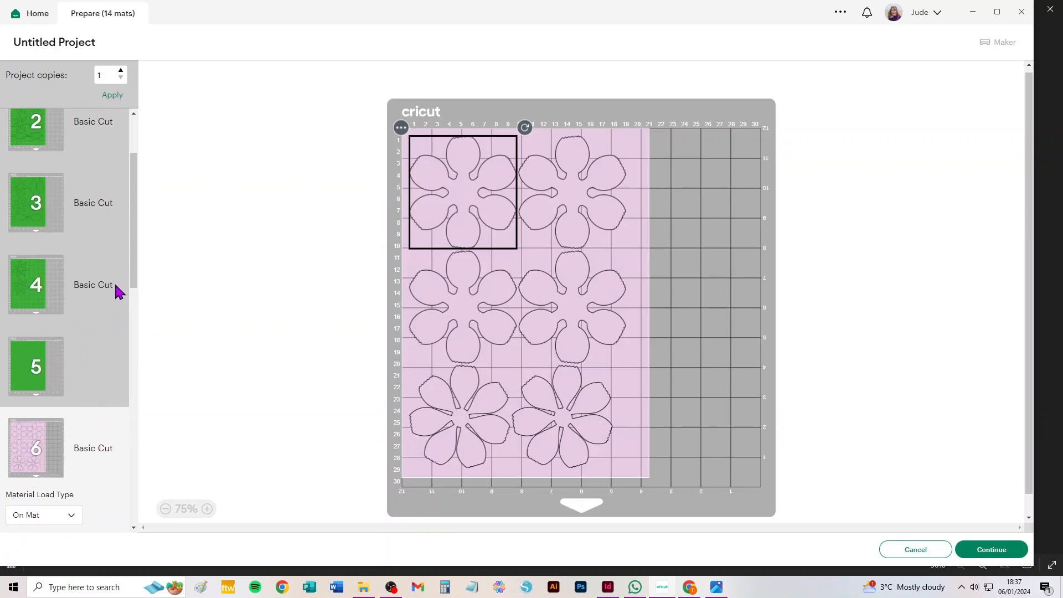
{"action": "scroll", "coordinate": [78, 361], "scroll_direction": "down", "scroll_amount": 10}
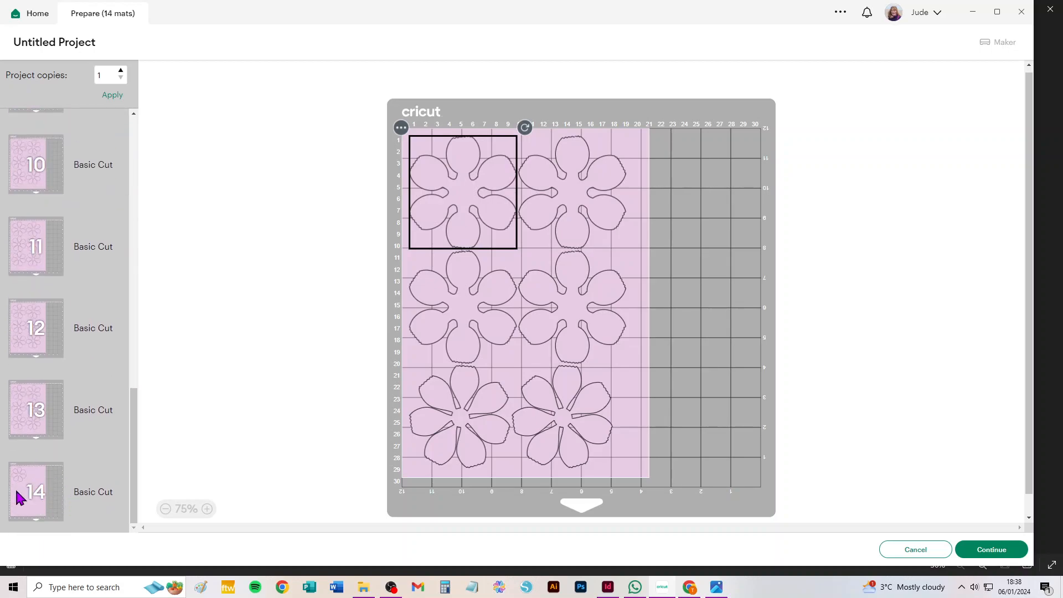
{"action": "scroll", "coordinate": [56, 499], "scroll_direction": "up", "scroll_amount": 10}
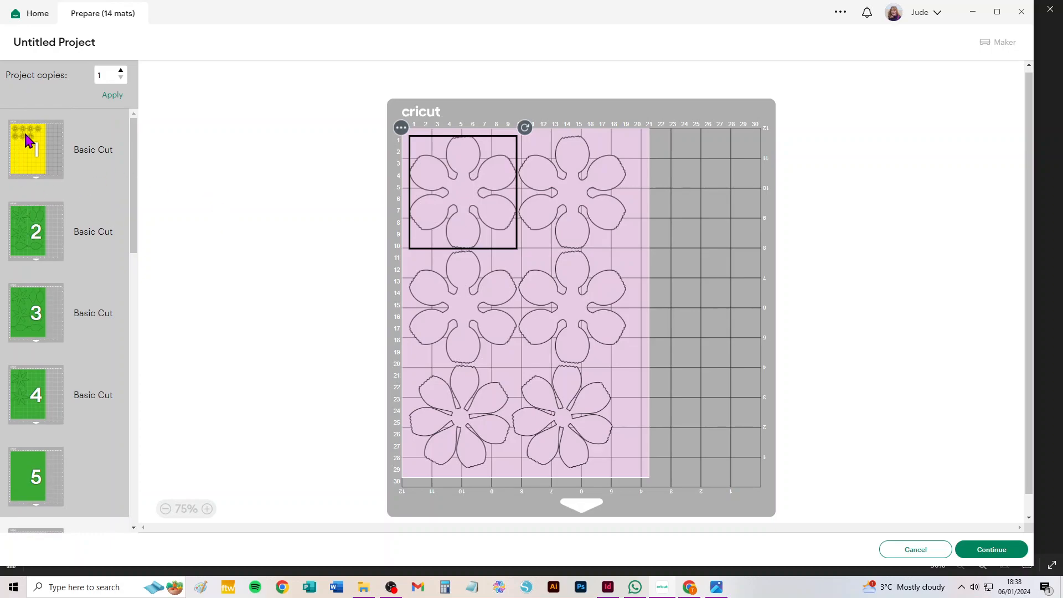
{"action": "scroll", "coordinate": [80, 412], "scroll_direction": "down", "scroll_amount": 6}
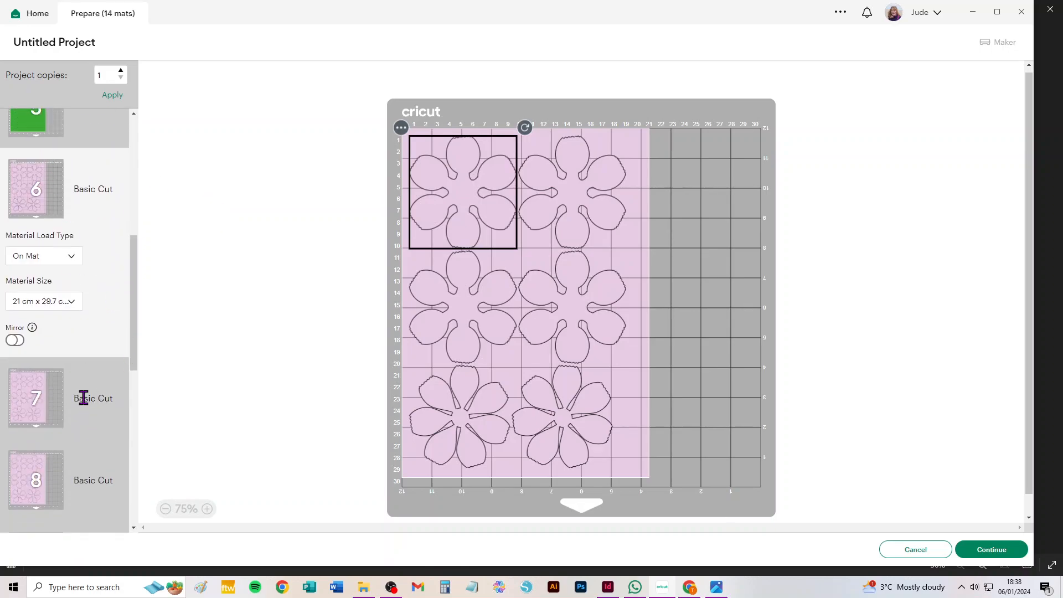
- Continue to the make stage and examine the final list of mats for cutting
{"action": "left_click", "coordinate": [988, 552]}
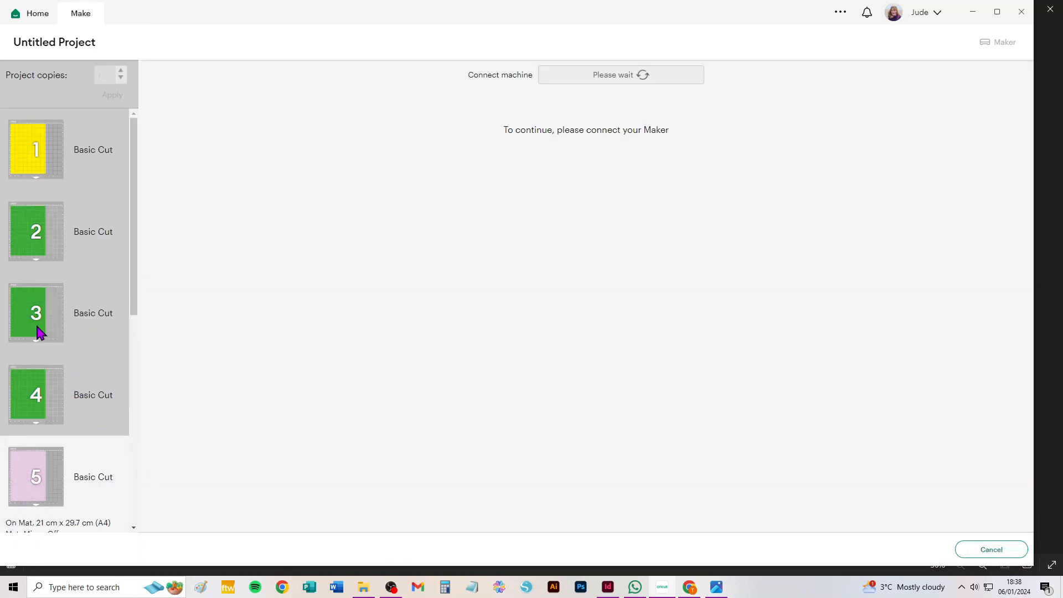
{"action": "scroll", "coordinate": [58, 310], "scroll_direction": "down", "scroll_amount": 3}
{"action": "scroll", "coordinate": [49, 310], "scroll_direction": "down", "scroll_amount": 5}
{"action": "scroll", "coordinate": [55, 471], "scroll_direction": "down", "scroll_amount": 1}
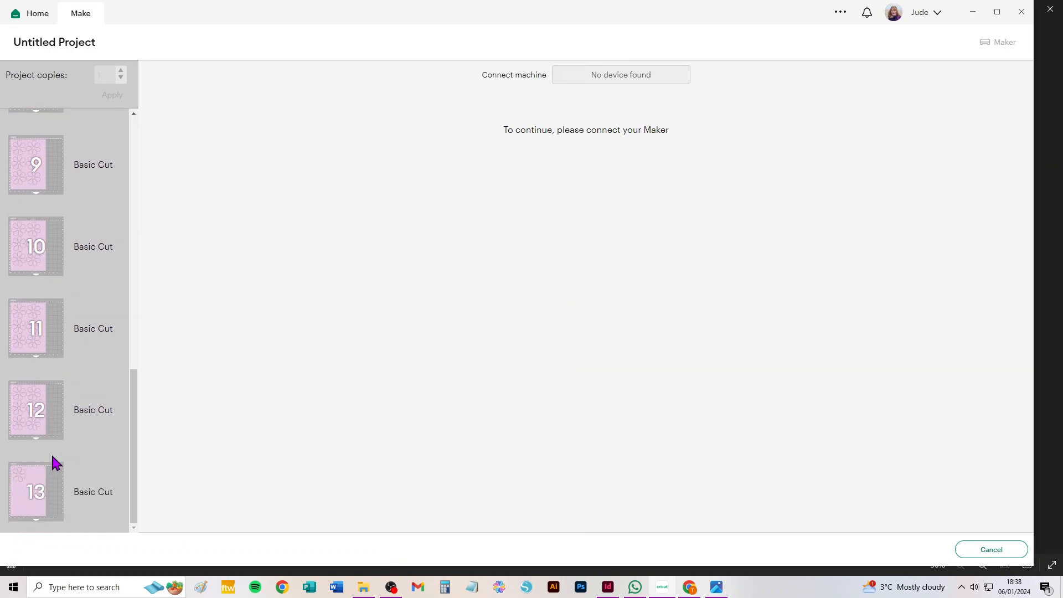
{"action": "scroll", "coordinate": [47, 437], "scroll_direction": "up", "scroll_amount": 8}
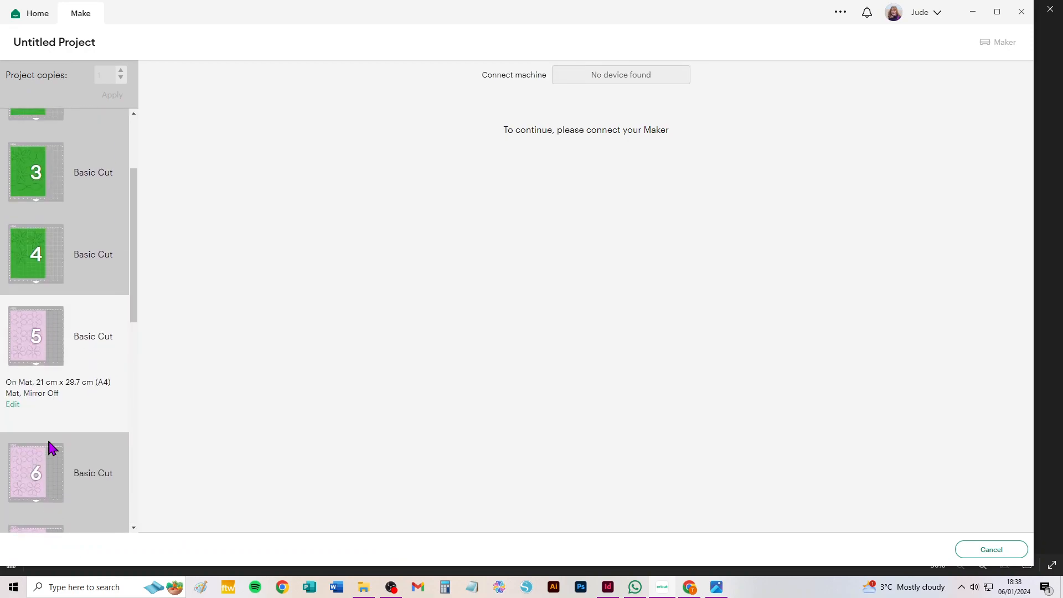
{"action": "scroll", "coordinate": [51, 460], "scroll_direction": "down", "scroll_amount": 3}
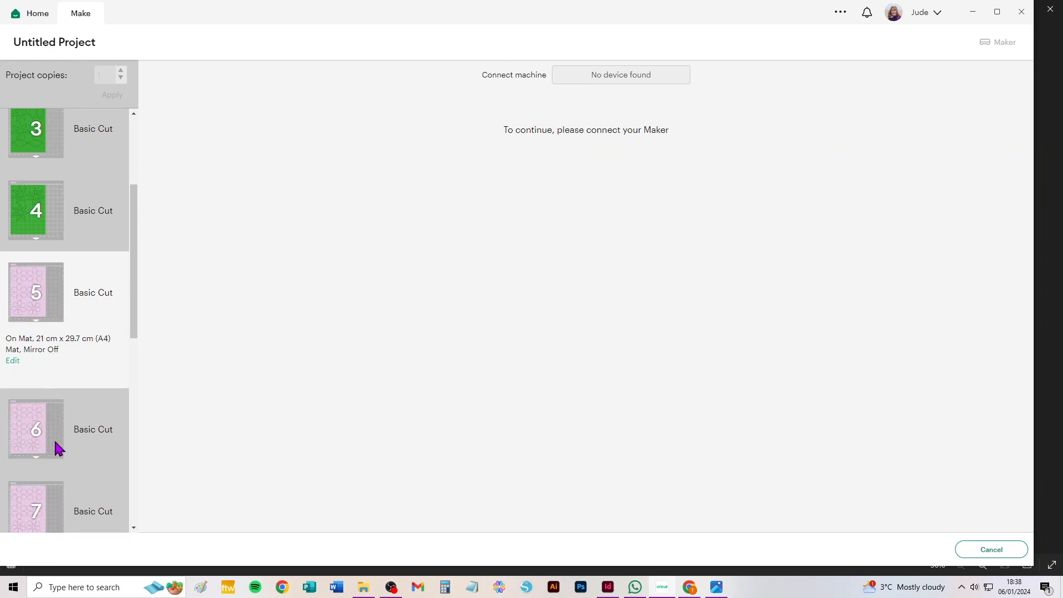
{"action": "scroll", "coordinate": [56, 447], "scroll_direction": "down", "scroll_amount": 6}
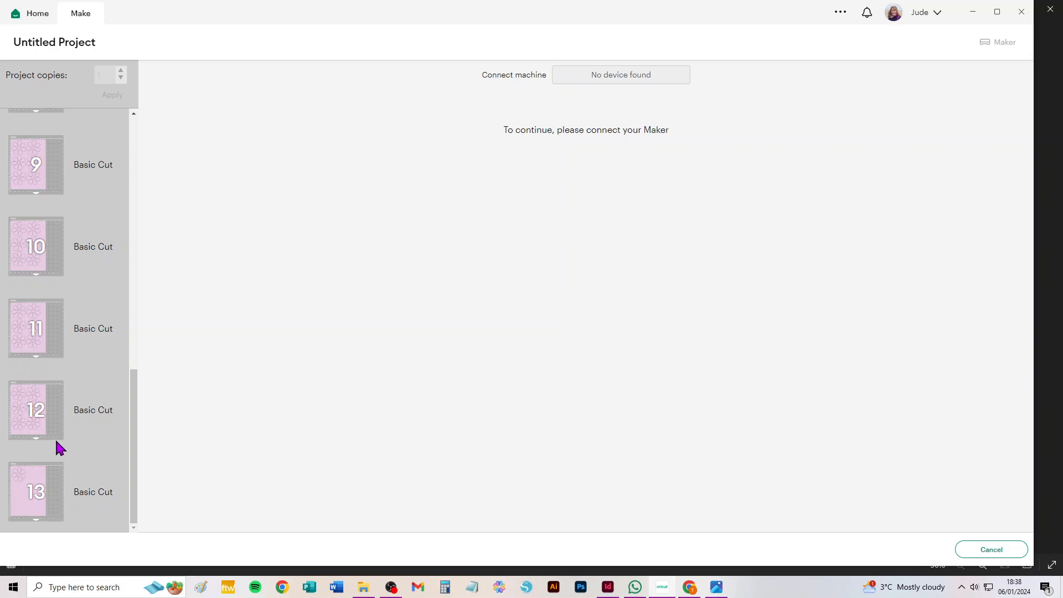
- Cancel the cut, confirm the cancellation, and leave mat preparation to return to the design canvas
{"action": "left_click", "coordinate": [990, 550]}
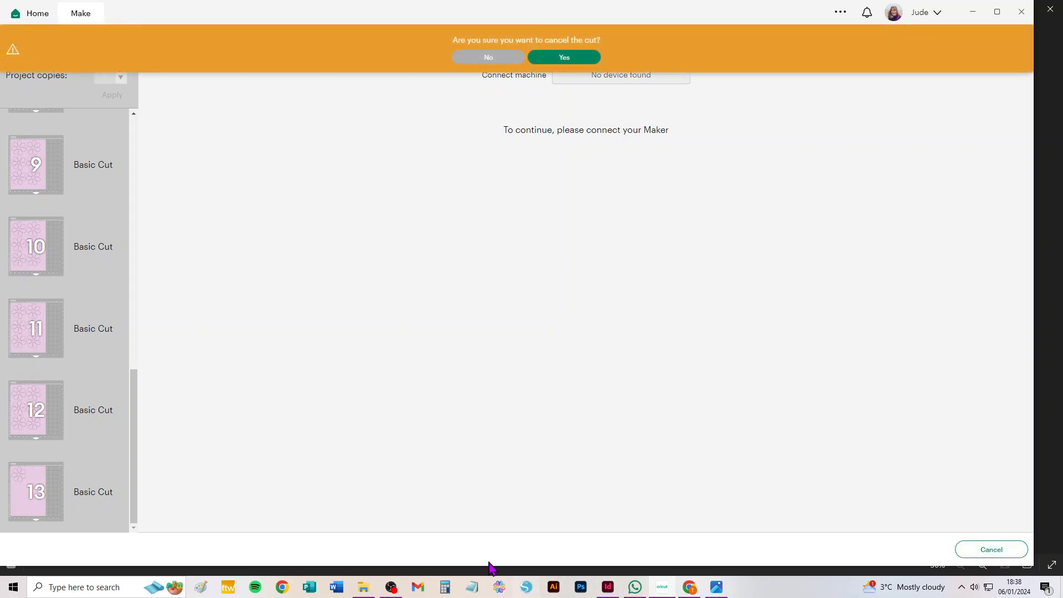
{"action": "left_click", "coordinate": [559, 57]}
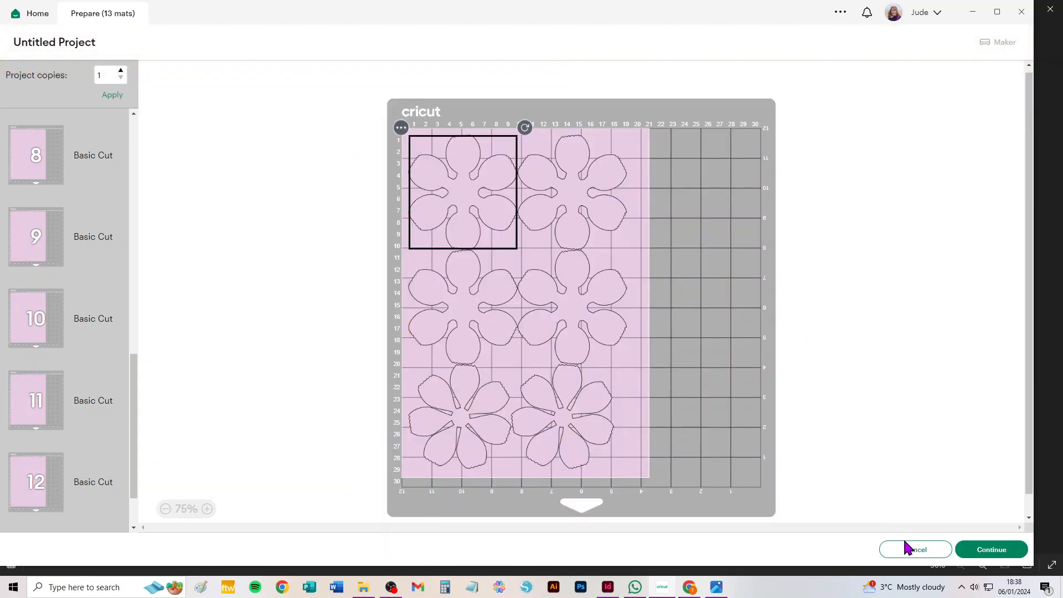
{"action": "left_click", "coordinate": [908, 549]}
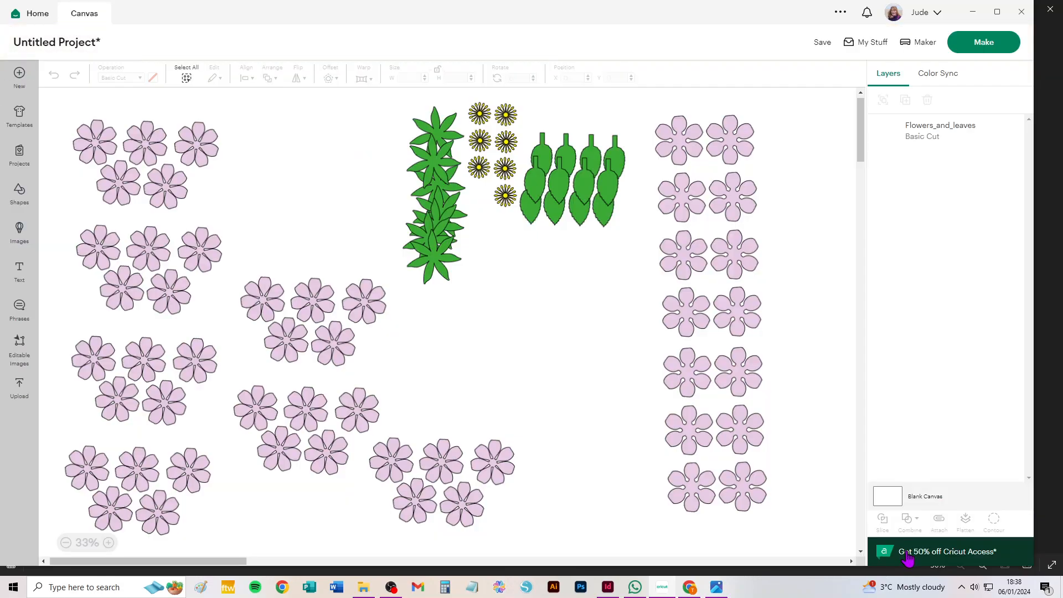